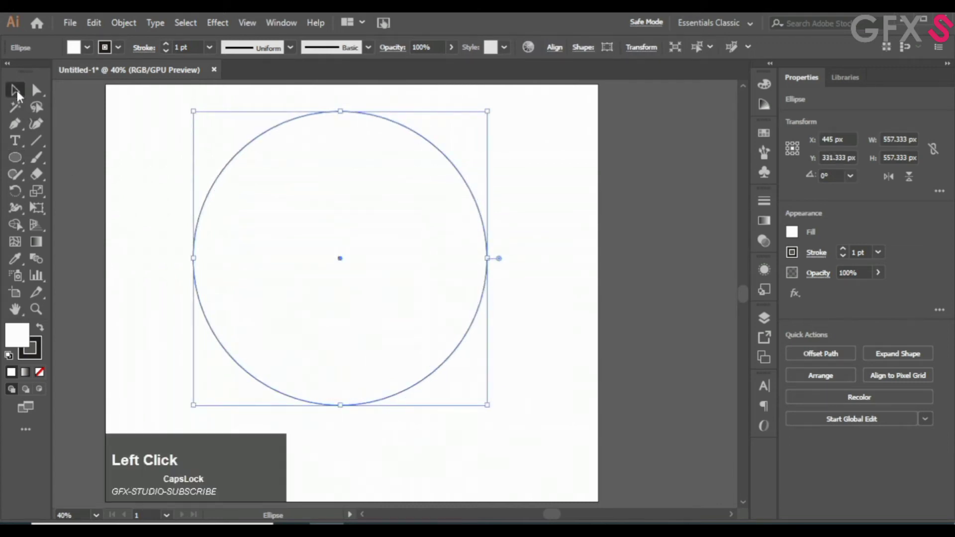
# Remove the circle's stroke and fill it with grey B5B4B4
pyautogui.press('u')
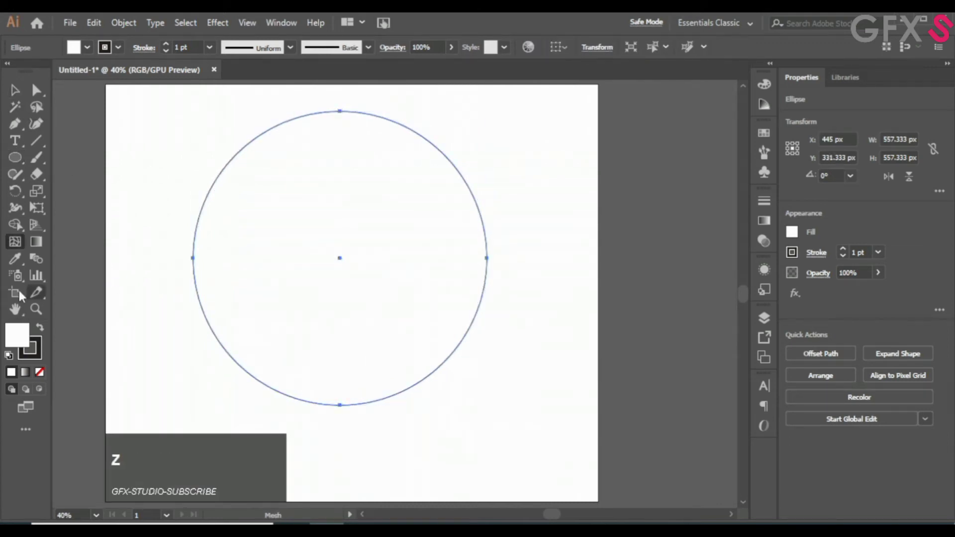
pyautogui.click(39, 356)
pyautogui.click(40, 371)
pyautogui.doubleClick(21, 331)
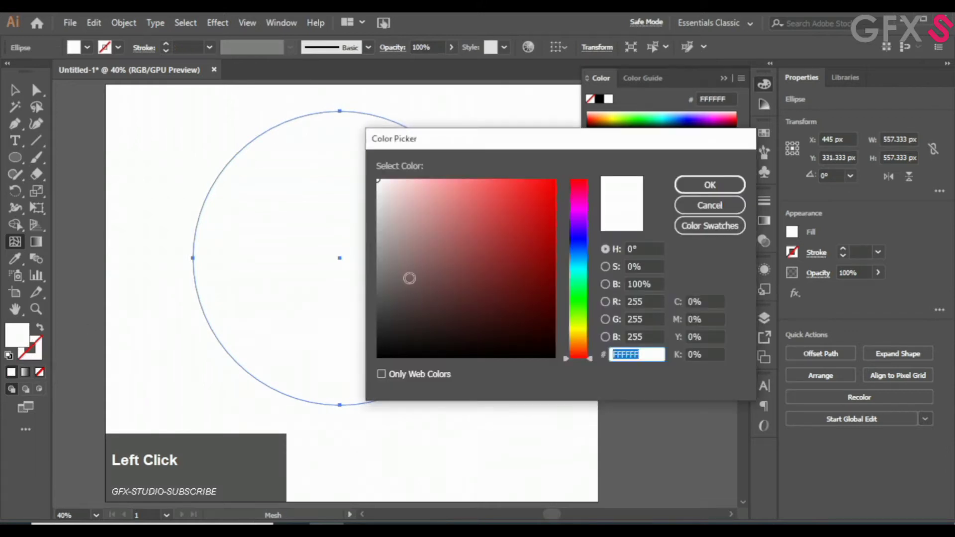
pyautogui.click(377, 231)
pyautogui.click(729, 187)
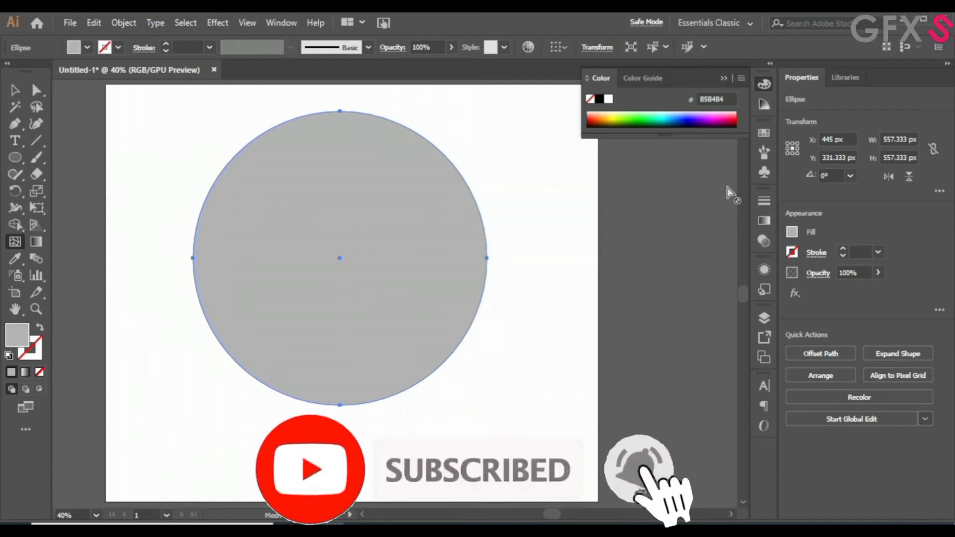
# Apply a white-to-black radial gradient to the circle's fill
pyautogui.click(764, 220)
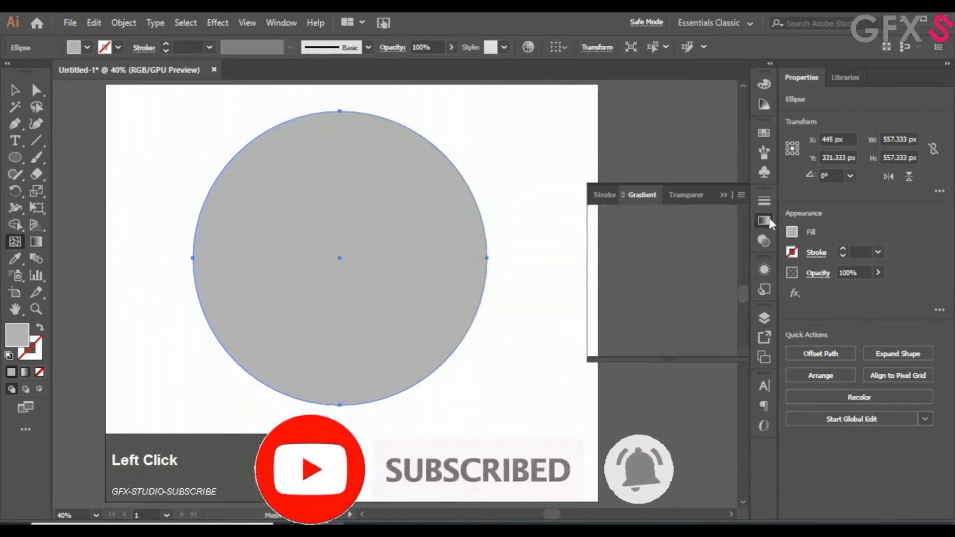
pyautogui.click(648, 303)
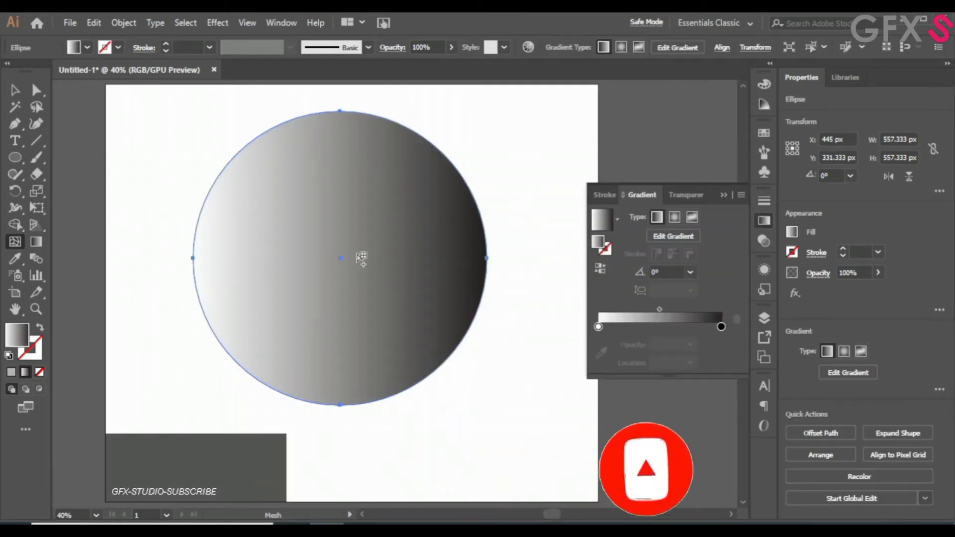
pyautogui.click(674, 217)
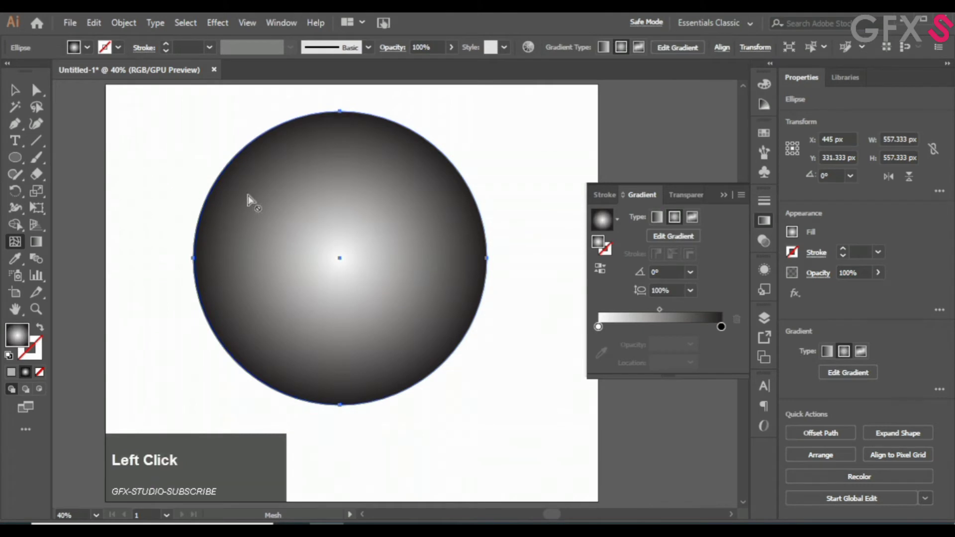
# Expand the circle's gradient fill into a gradient mesh
pyautogui.click(123, 22)
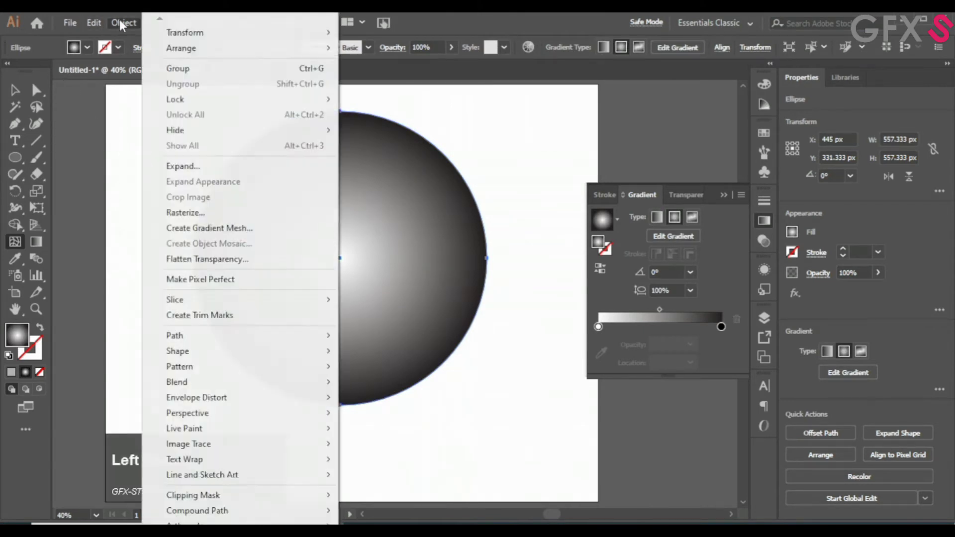
pyautogui.click(234, 165)
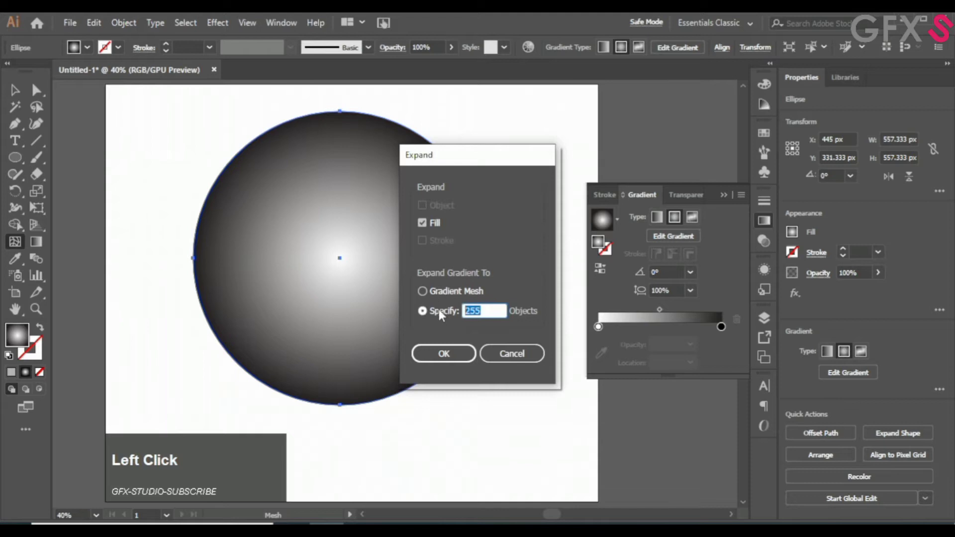
pyautogui.click(433, 293)
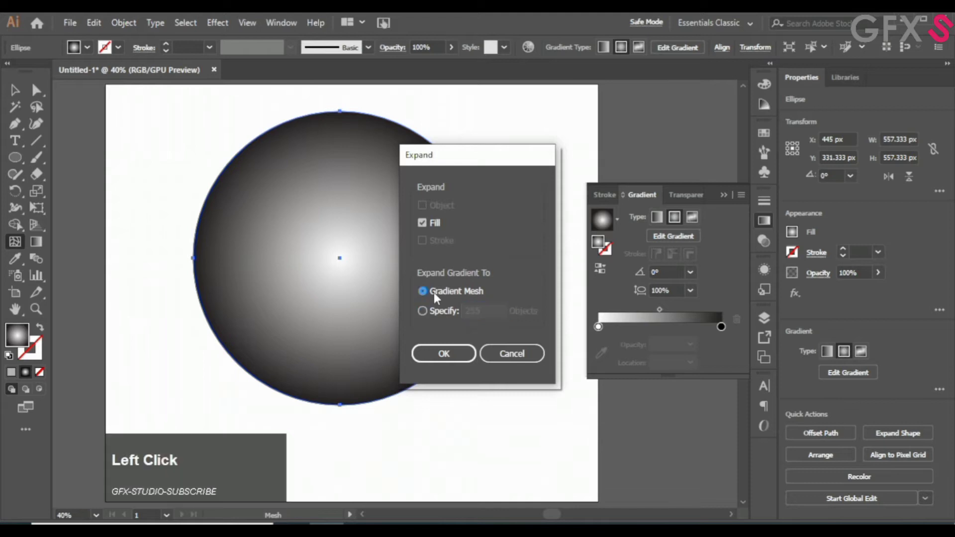
pyautogui.click(444, 354)
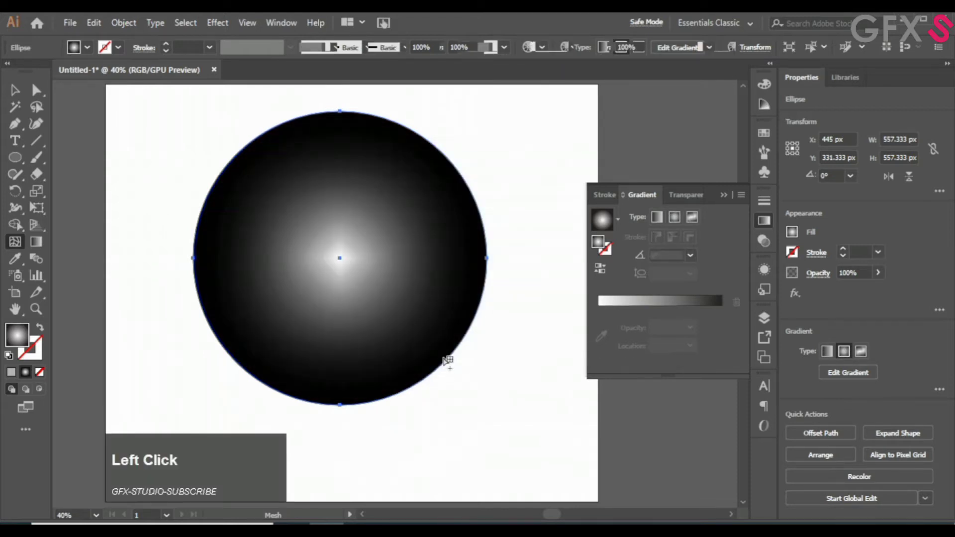
# Ungroup the expanded circle and release its clipping mask
pyautogui.rightClick(402, 304)
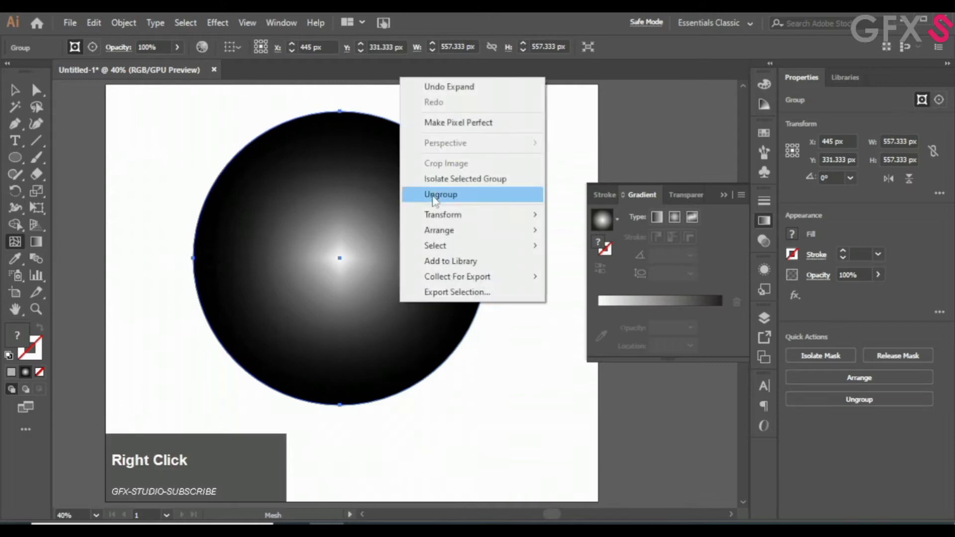
pyautogui.click(416, 194)
pyautogui.rightClick(383, 241)
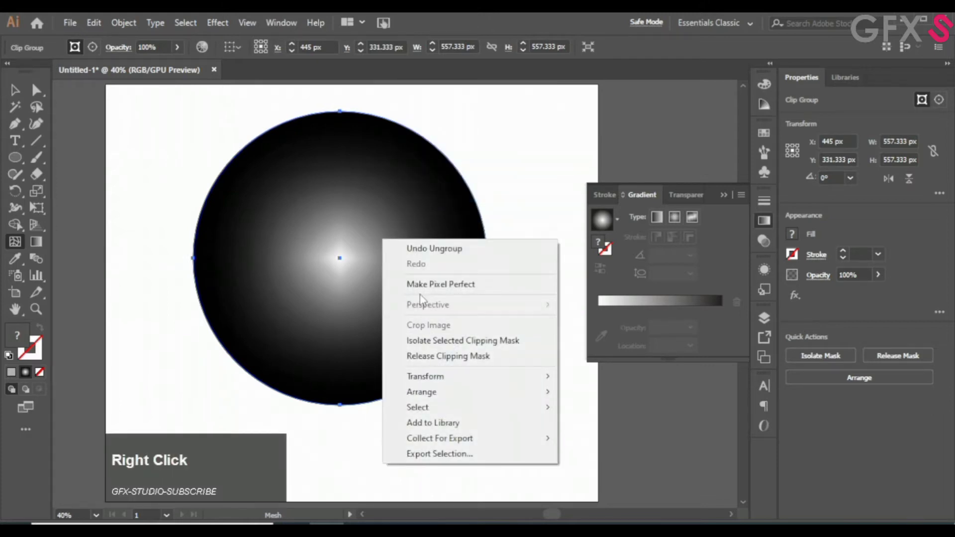
pyautogui.click(422, 357)
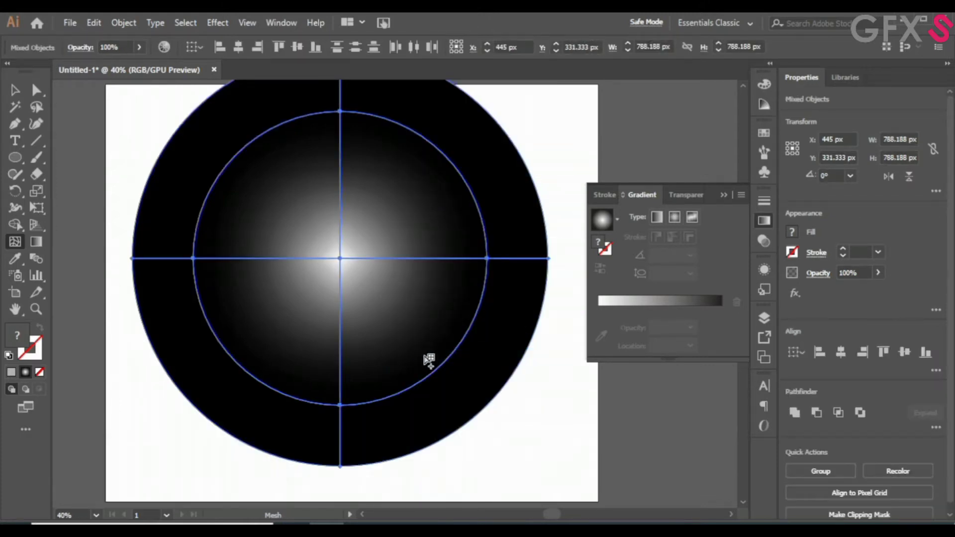
# Scale the released mesh and inner circle down proportionally until the mesh is about 505 px wide
pyautogui.keyDown('alt'); pyautogui.scroll(-1, 395, 341); pyautogui.keyUp('alt')
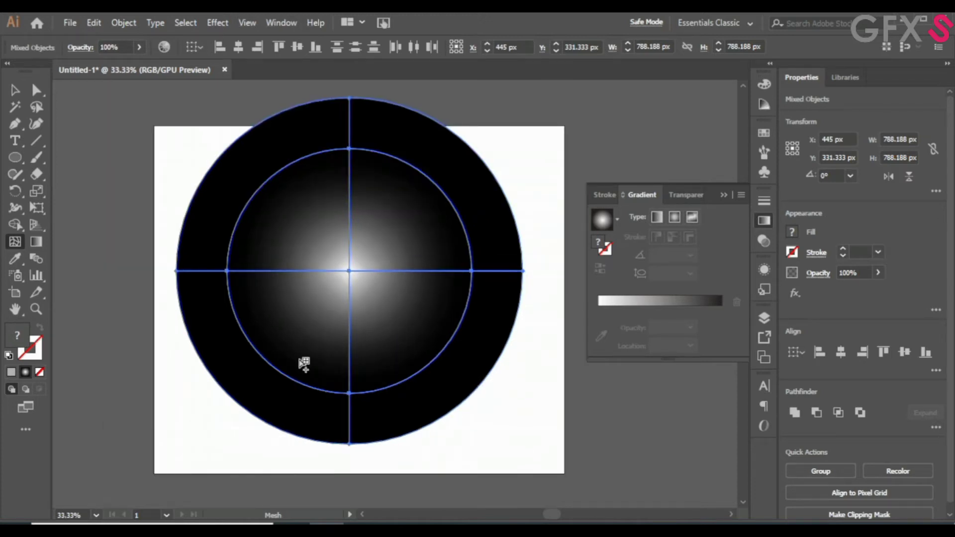
pyautogui.click(14, 89)
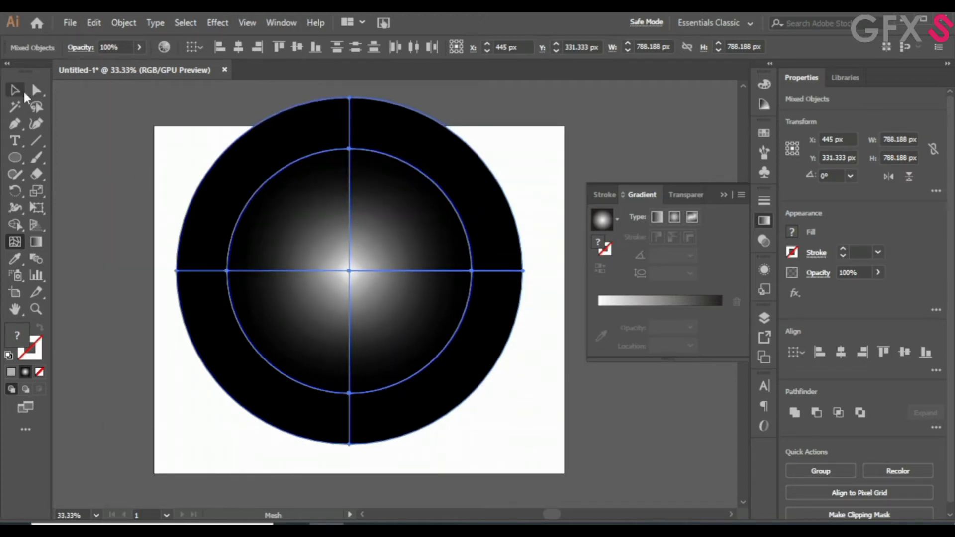
pyautogui.click(723, 195)
pyautogui.keyDown('alt'); pyautogui.keyDown('shift'); pyautogui.moveTo(522, 98); pyautogui.dragTo(488, 144); pyautogui.keyUp('shift'); pyautogui.keyUp('alt')
pyautogui.hotkey('ctrl', 'z')
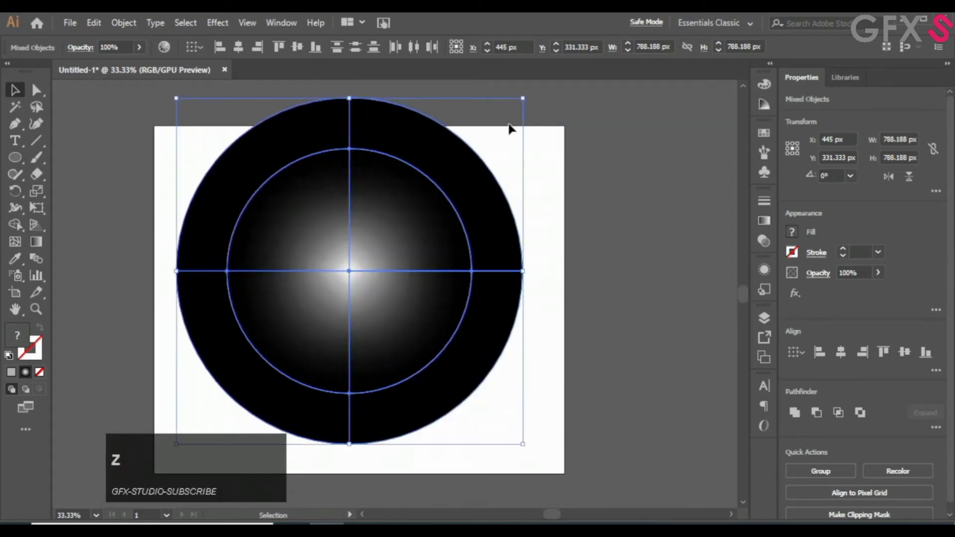
pyautogui.keyDown('alt'); pyautogui.keyDown('shift'); pyautogui.moveTo(522, 98); pyautogui.dragTo(489, 161); pyautogui.keyUp('shift'); pyautogui.keyUp('alt')
# Move the leftover clipping circle off the mesh and delete it
pyautogui.moveTo(364, 263); pyautogui.dragTo(187, 327)
pyautogui.click(398, 265)
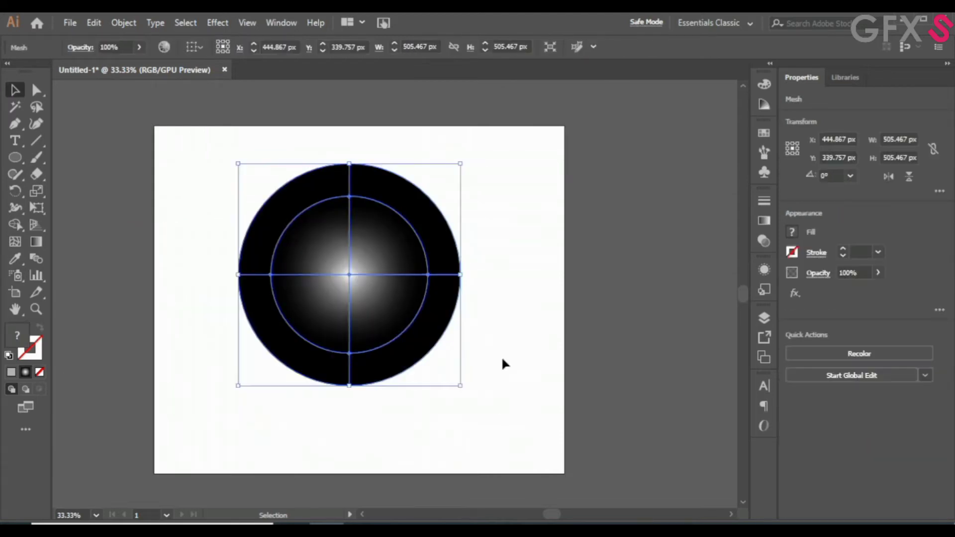
pyautogui.click(495, 292)
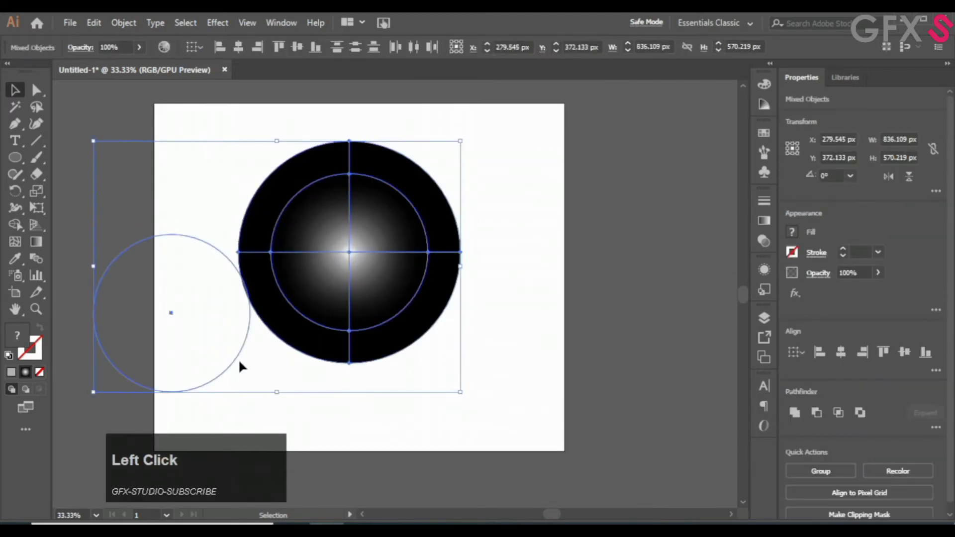
pyautogui.click(261, 402)
pyautogui.click(196, 288)
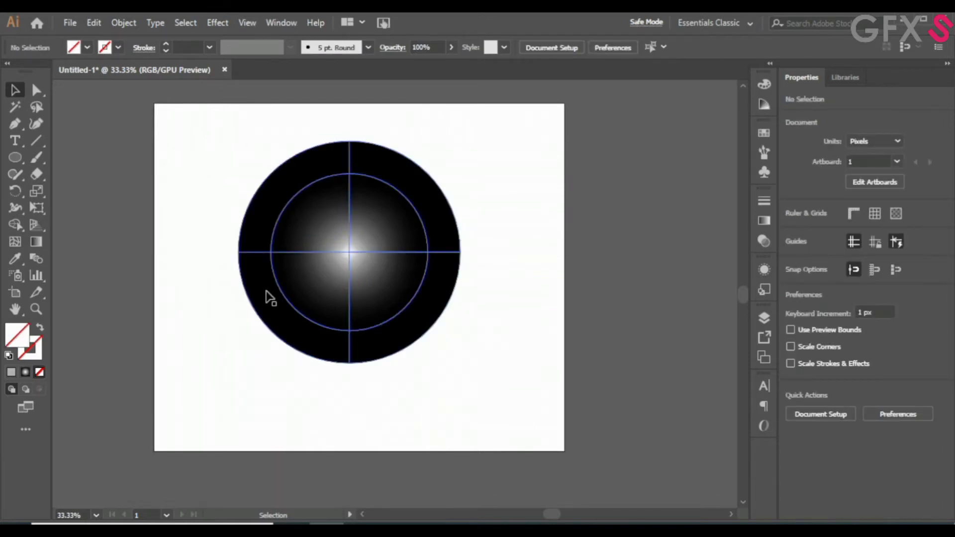
pyautogui.scroll(1, 270, 297)
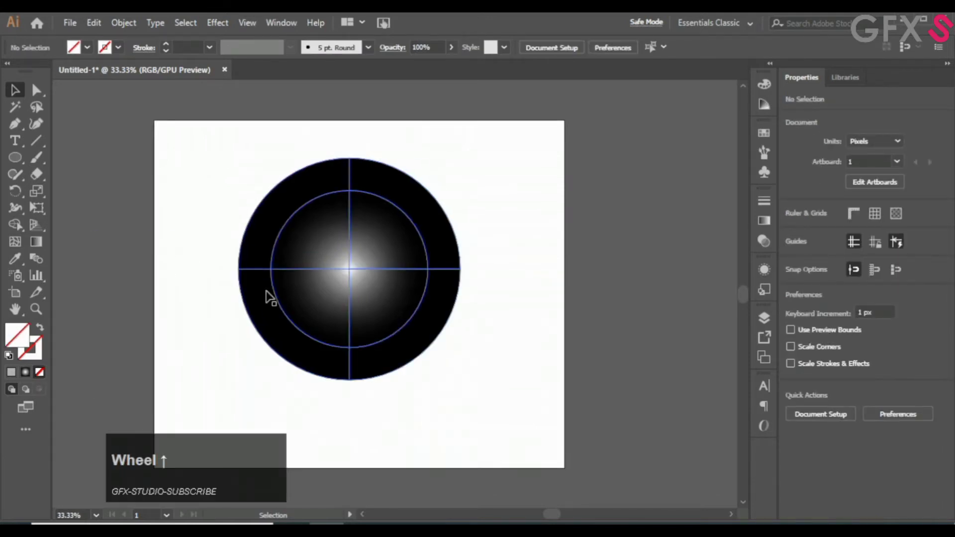
# Select the round mesh and fill it with solid grey B2AFAF
pyautogui.moveTo(228, 208); pyautogui.dragTo(306, 279)
pyautogui.doubleClick(26, 343)
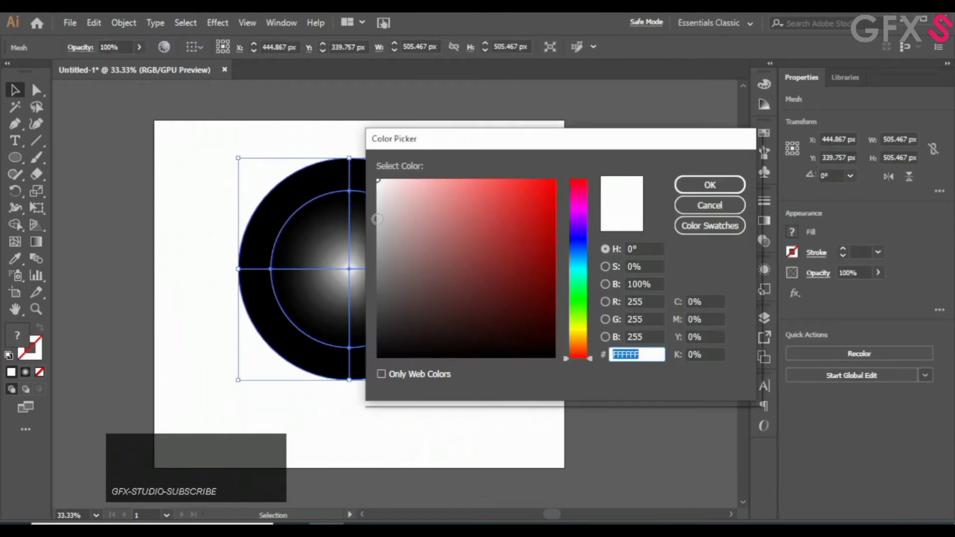
pyautogui.click(385, 225)
pyautogui.click(381, 232)
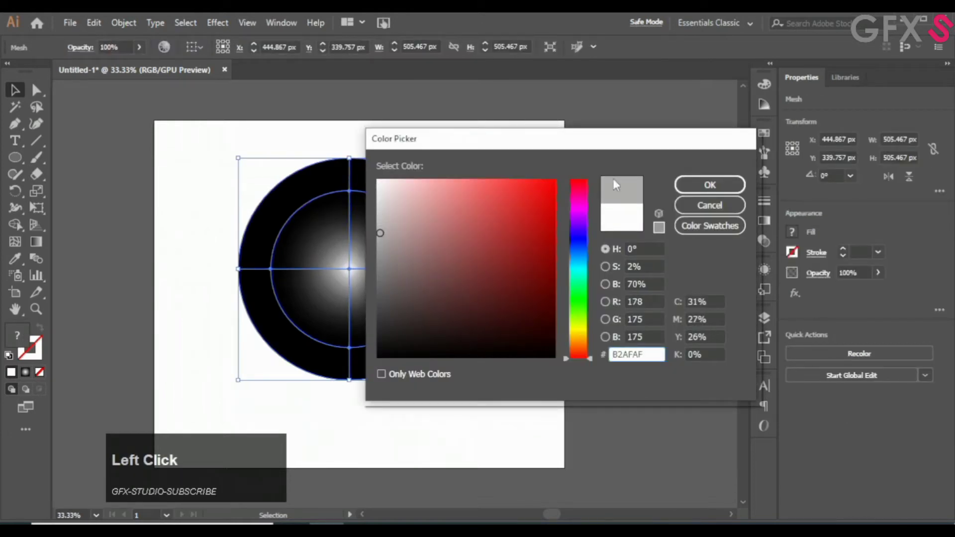
pyautogui.click(709, 185)
# Darken the mesh fill to a medium grey slightly lighter than 969595
pyautogui.doubleClick(17, 334)
pyautogui.click(378, 255)
pyautogui.click(382, 259)
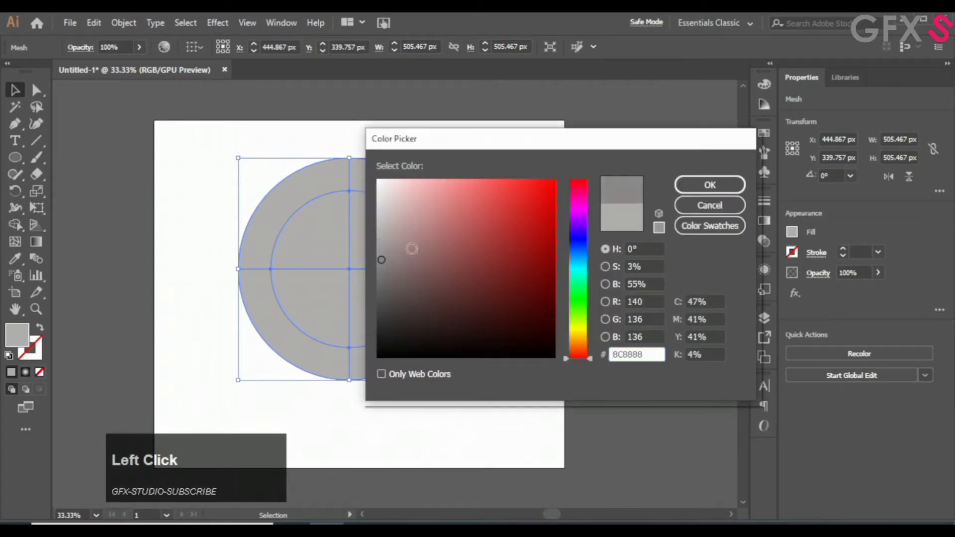
pyautogui.click(379, 250)
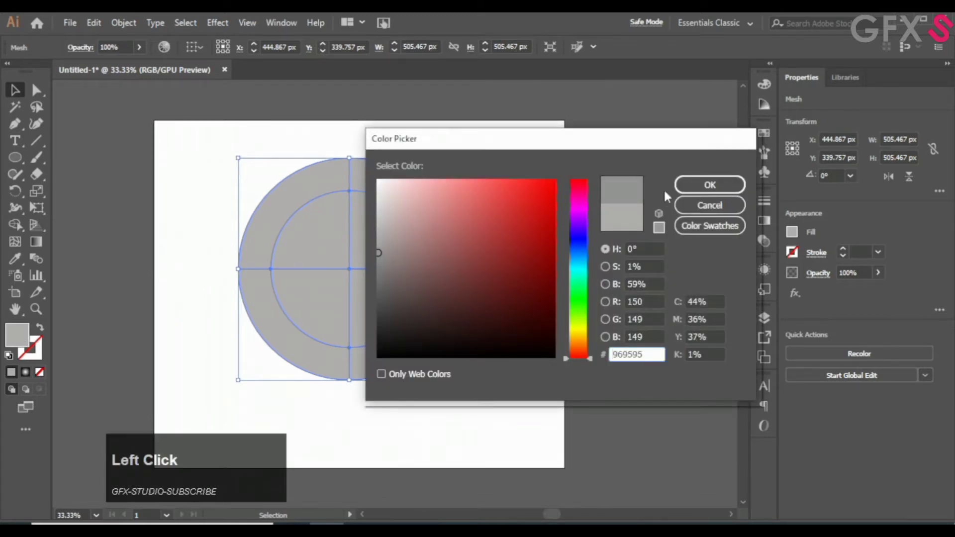
pyautogui.click(710, 184)
pyautogui.click(240, 310)
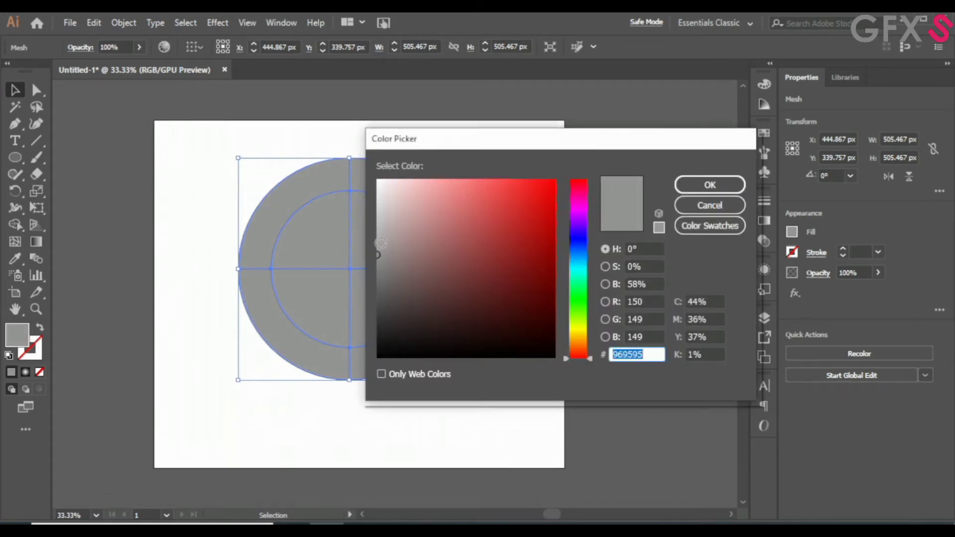
pyautogui.click(380, 243)
pyautogui.click(709, 185)
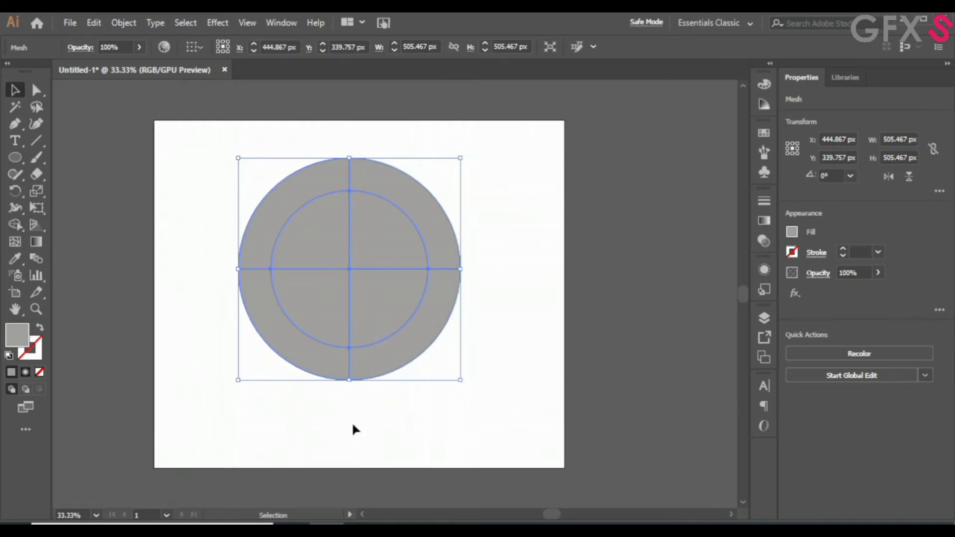
# Add four diagonal mesh lines with the Mesh tool by placing a point on each quarter of the inner ring
pyautogui.click(15, 242)
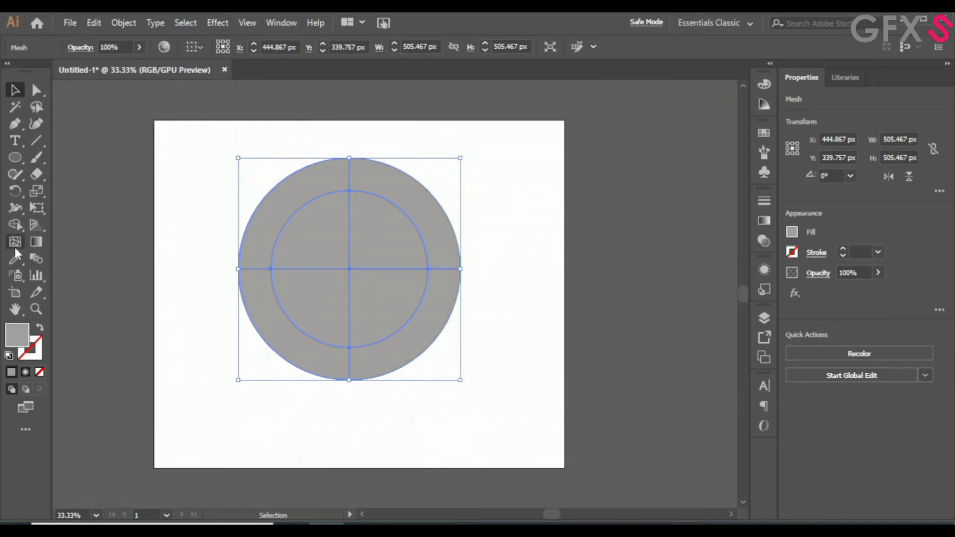
pyautogui.click(298, 211)
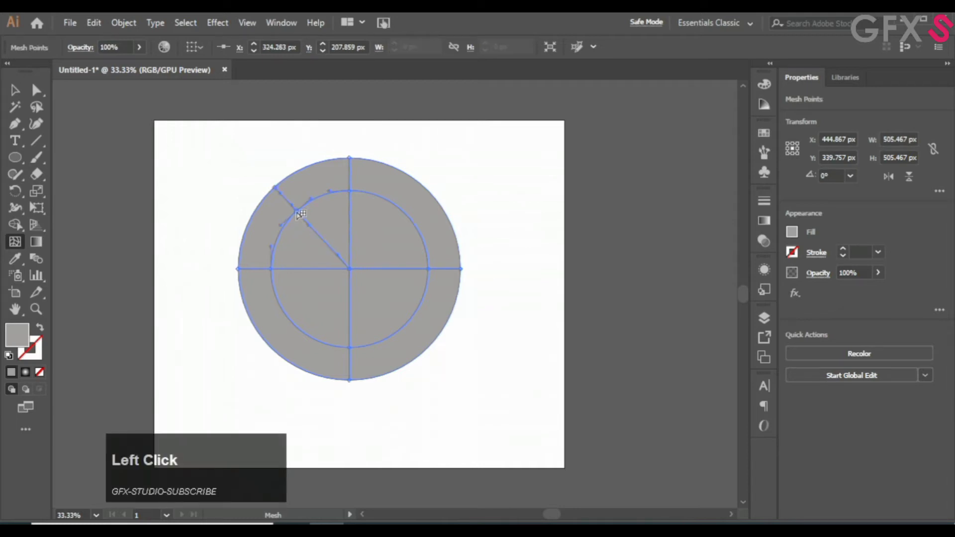
pyautogui.click(400, 207)
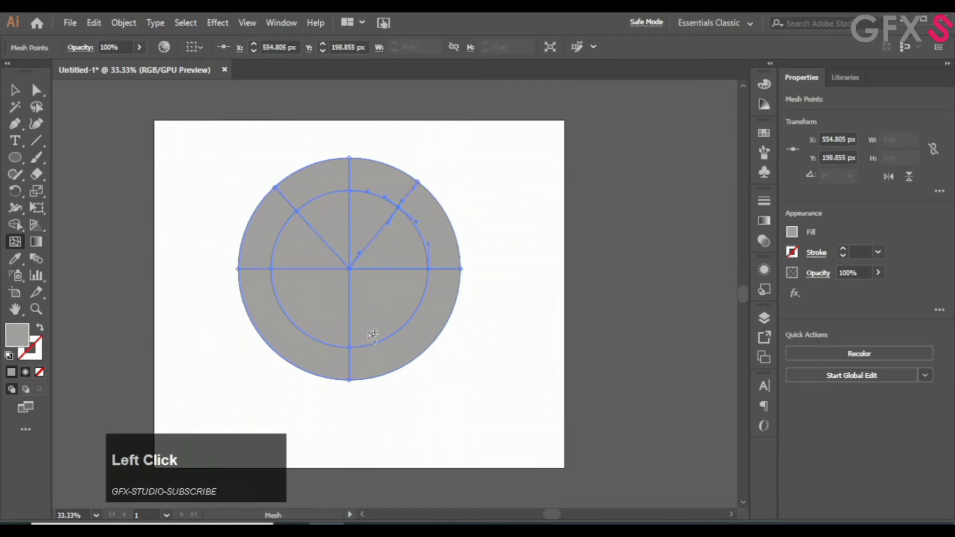
pyautogui.keyDown('alt'); pyautogui.scroll(1, 402, 332); pyautogui.keyUp('alt')
pyautogui.scroll(1, 401, 332)
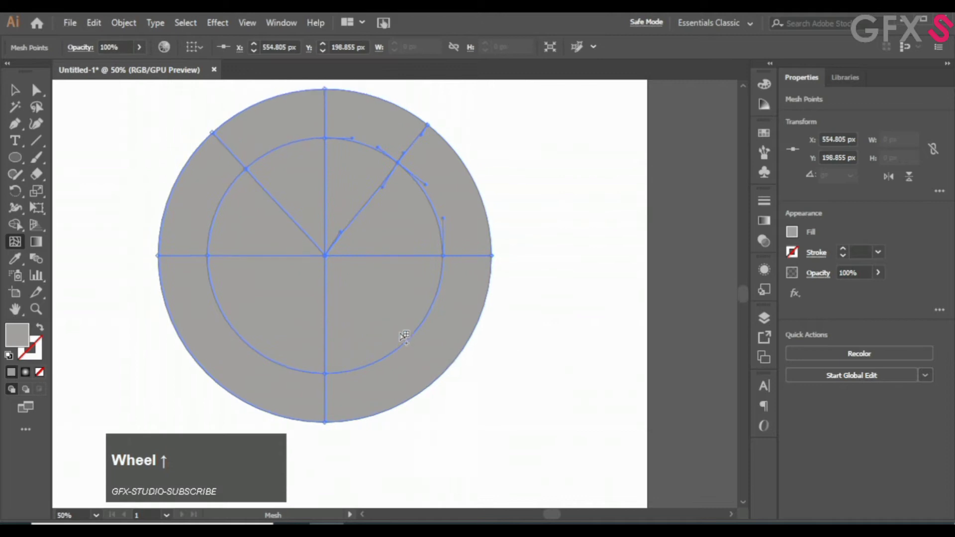
pyautogui.click(408, 340)
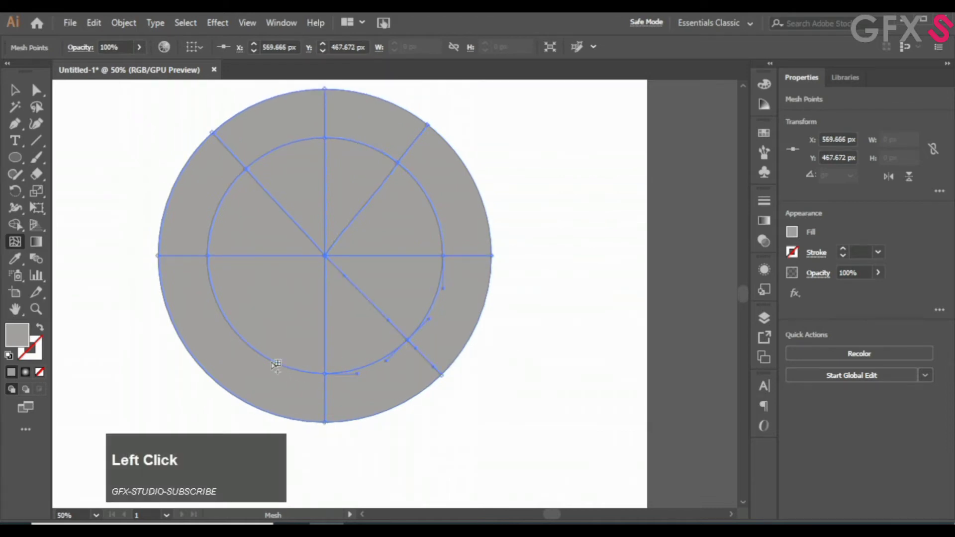
pyautogui.click(251, 347)
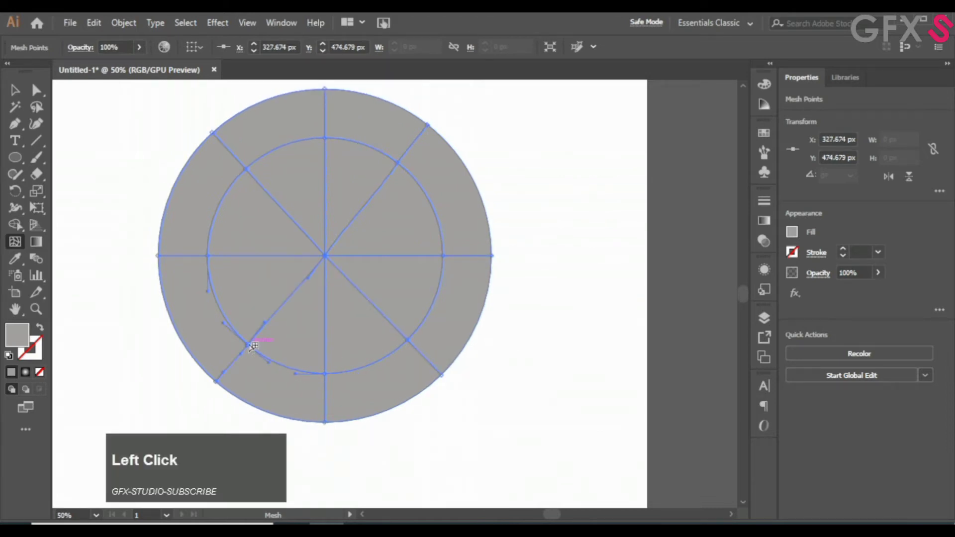
# Add a radial mesh line on each side of the upper vertical line, starting from the circle's outer edge
pyautogui.click(374, 97)
pyautogui.hotkey('ctrl', 'z')
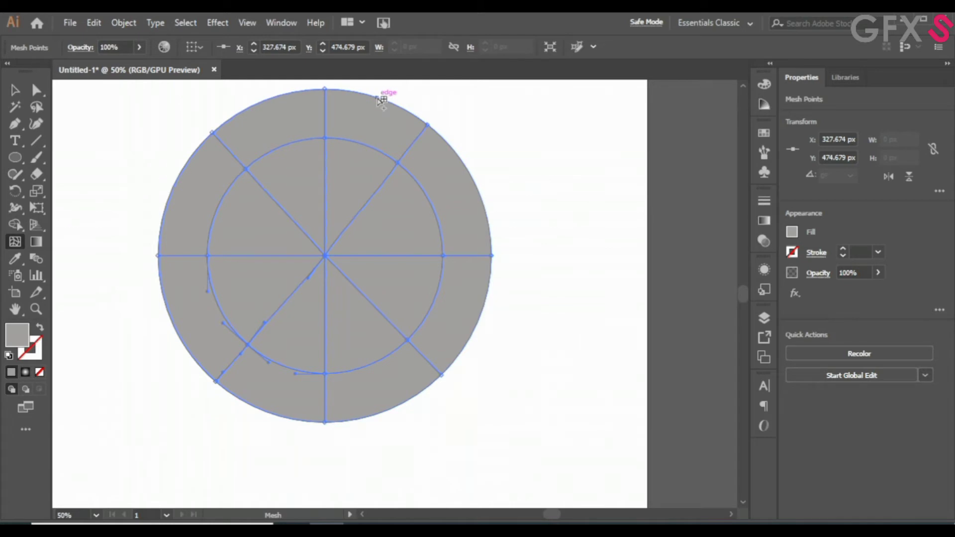
pyautogui.click(376, 97)
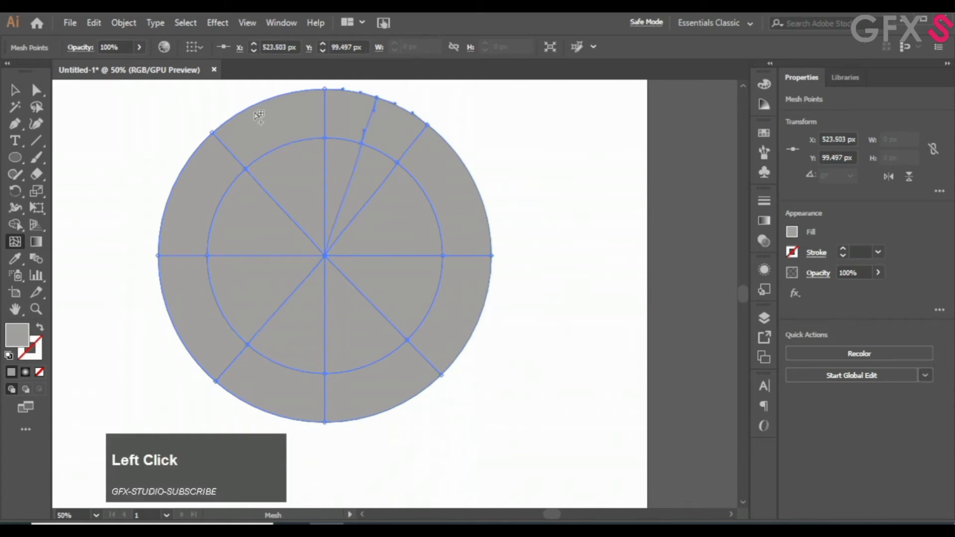
pyautogui.click(265, 100)
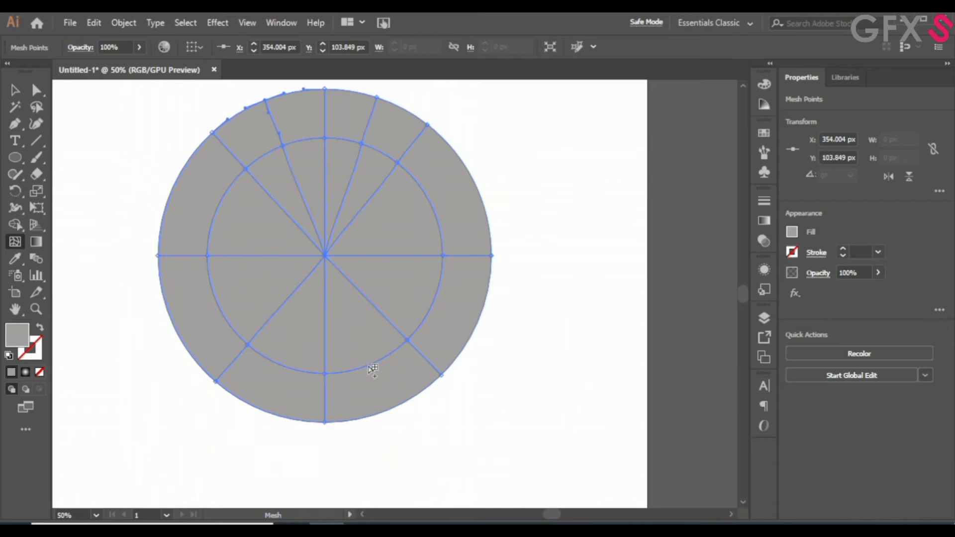
# Add six radial mesh lines between the lower diagonals, three on each side of the lower vertical line, by placing points on the inner ring
pyautogui.click(370, 367)
pyautogui.click(283, 365)
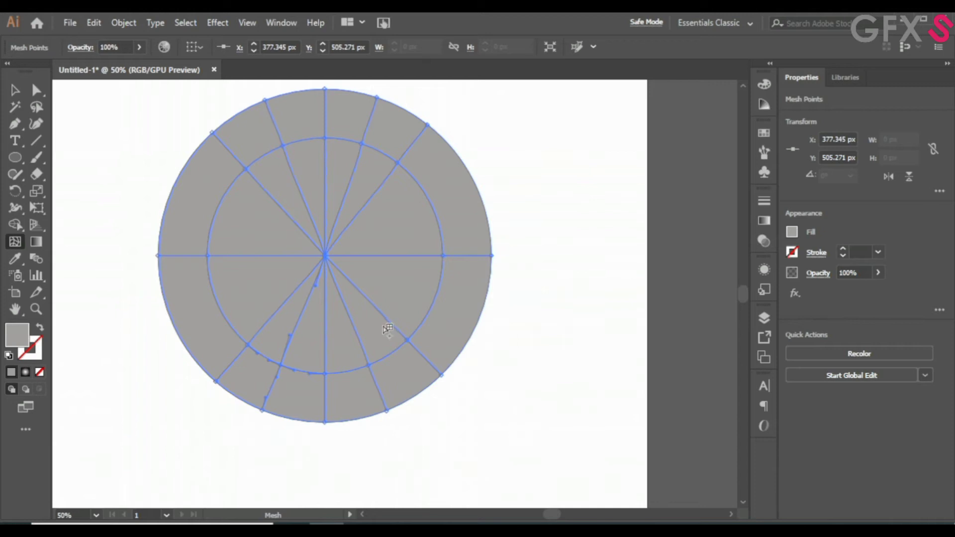
pyautogui.click(391, 354)
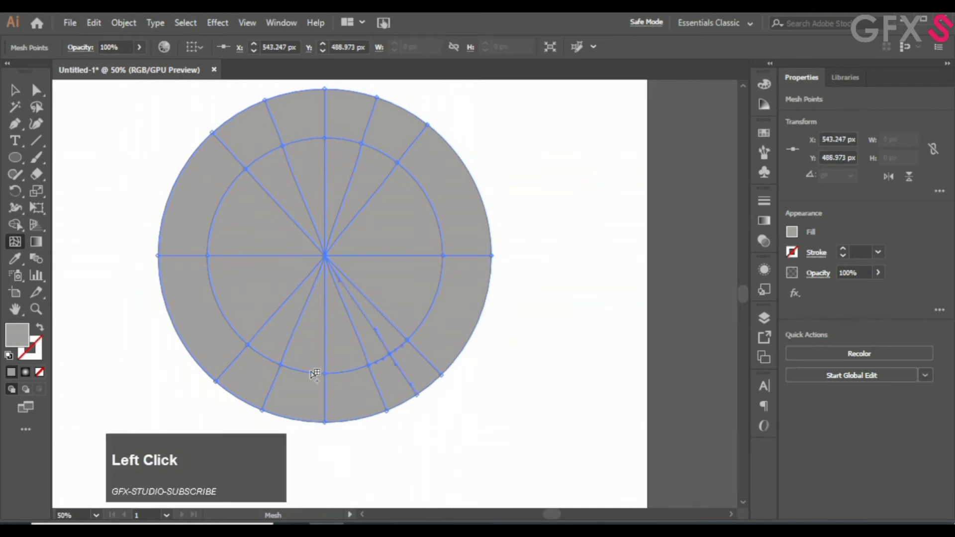
pyautogui.click(349, 371)
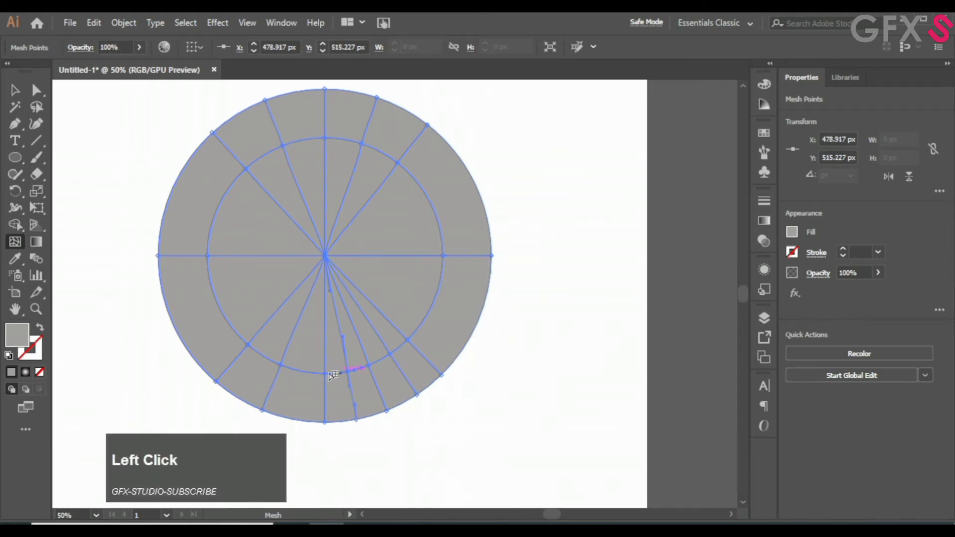
pyautogui.click(298, 371)
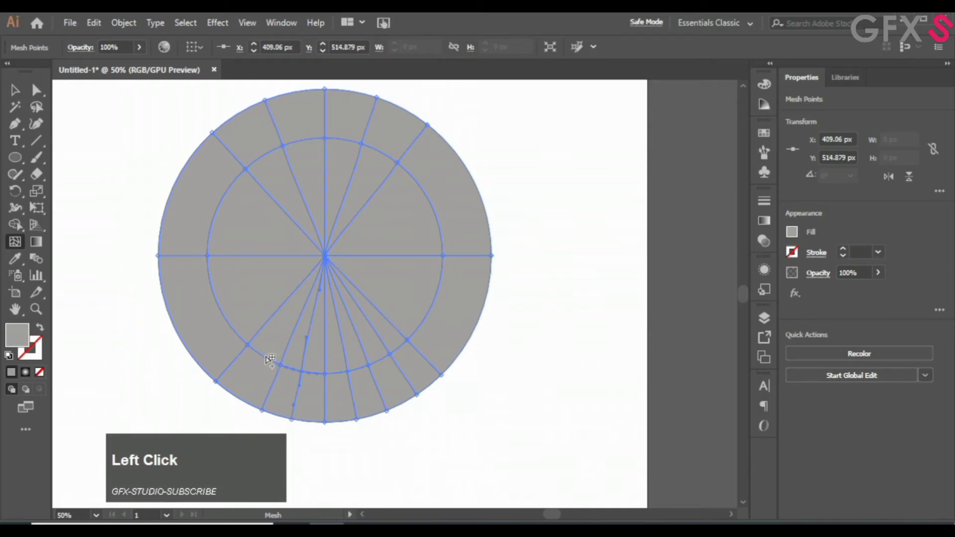
pyautogui.click(281, 359)
pyautogui.hotkey('ctrl', 'z')
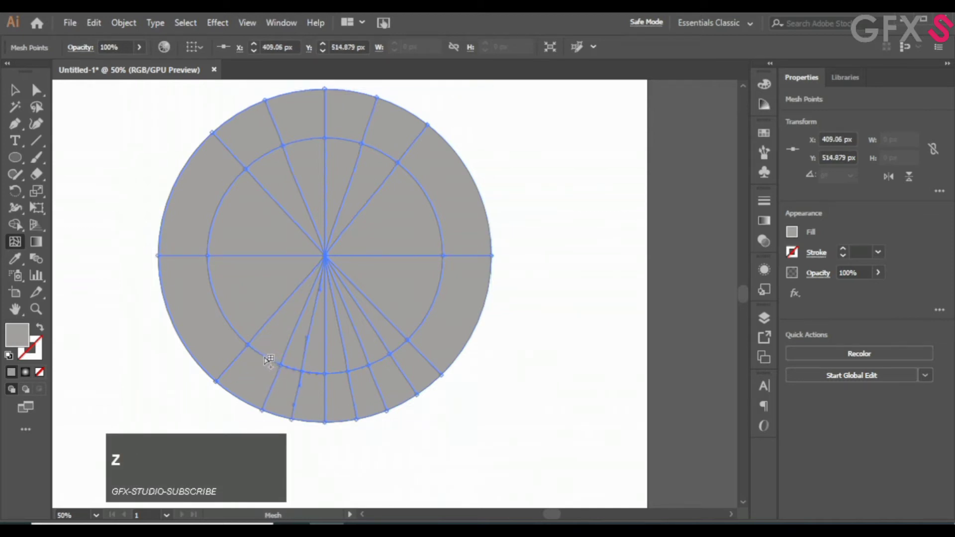
pyautogui.click(265, 357)
# Add four more radial mesh lines between the upper diagonals, two on each side of the upper vertical line, from the inner ring
pyautogui.click(266, 157)
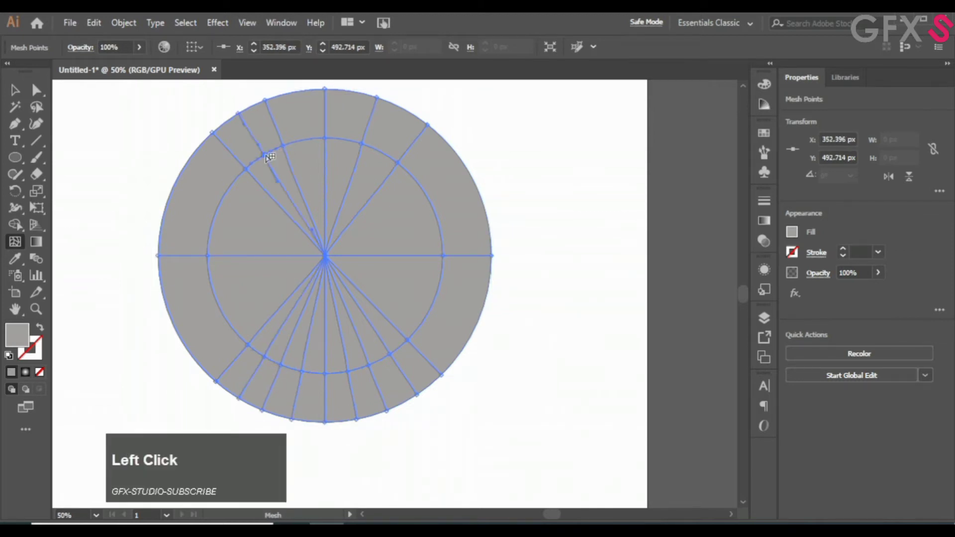
pyautogui.click(306, 140)
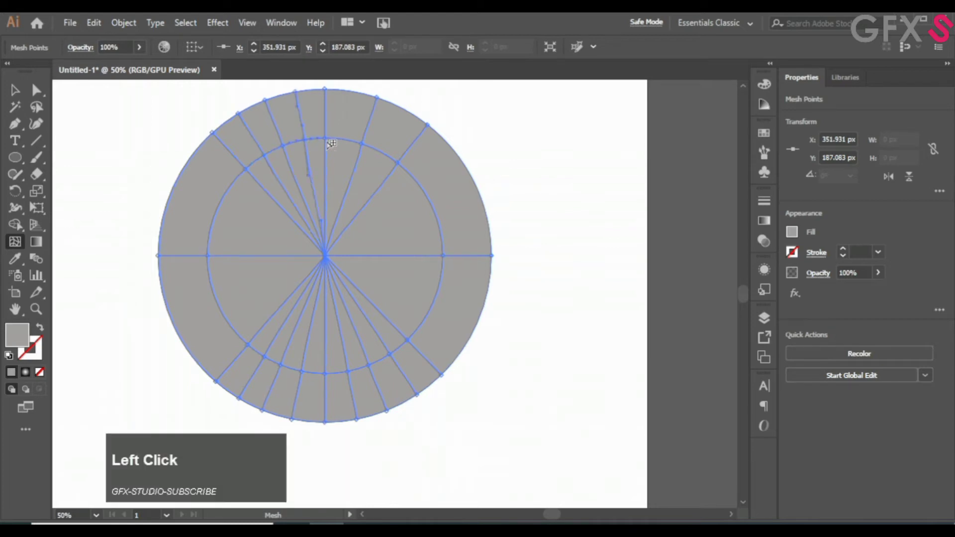
pyautogui.click(344, 139)
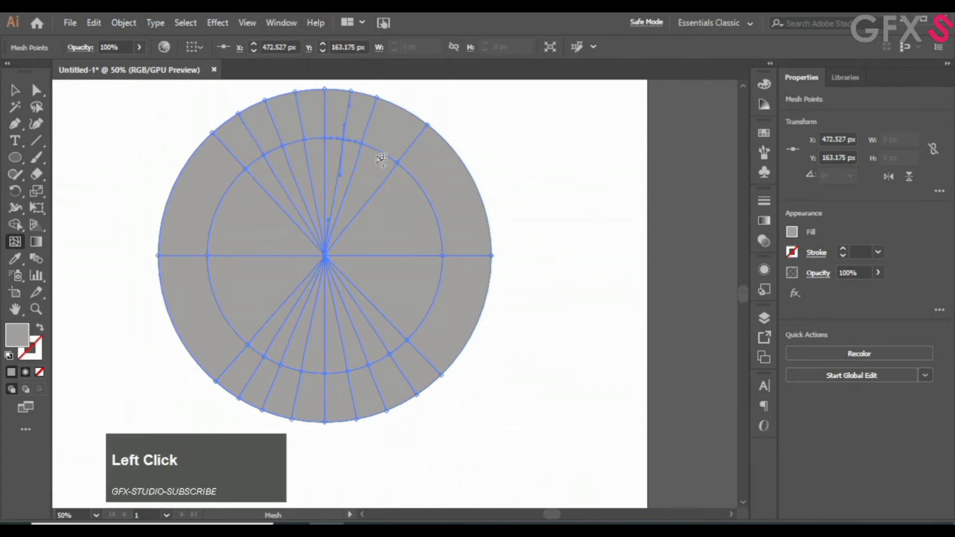
pyautogui.hotkey('ctrl', 'z')
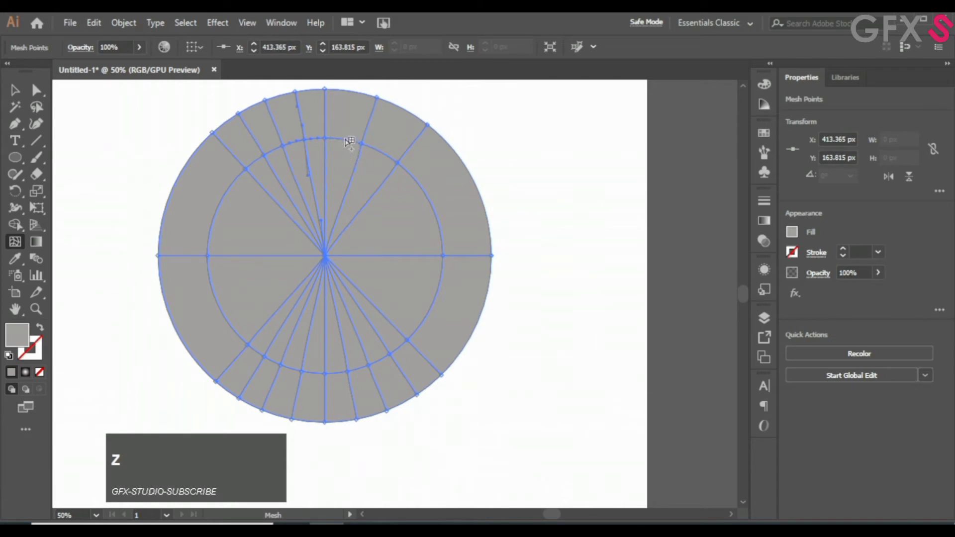
pyautogui.click(347, 140)
pyautogui.click(383, 156)
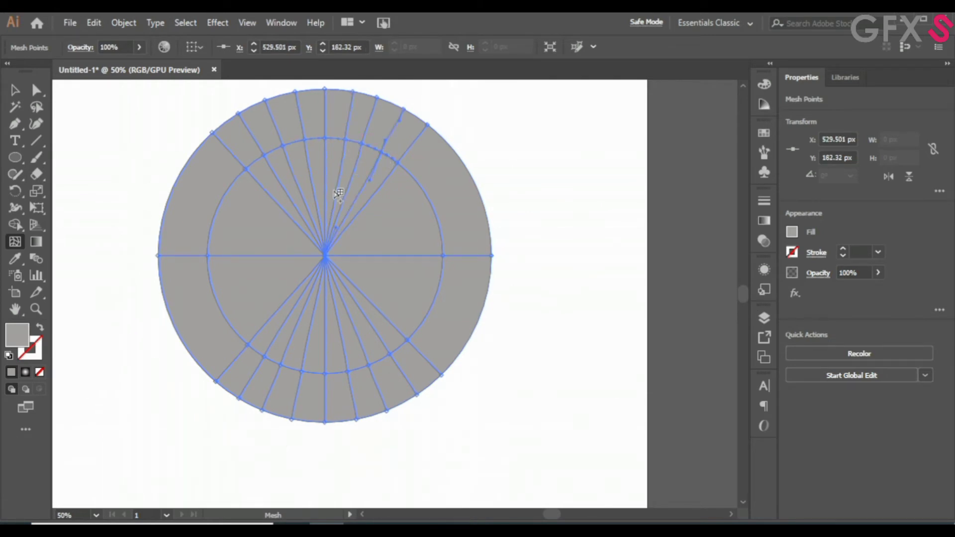
# Select the whole mesh, fill it with light grey BCBCBC and deselect it
pyautogui.press('v')
pyautogui.click(308, 222)
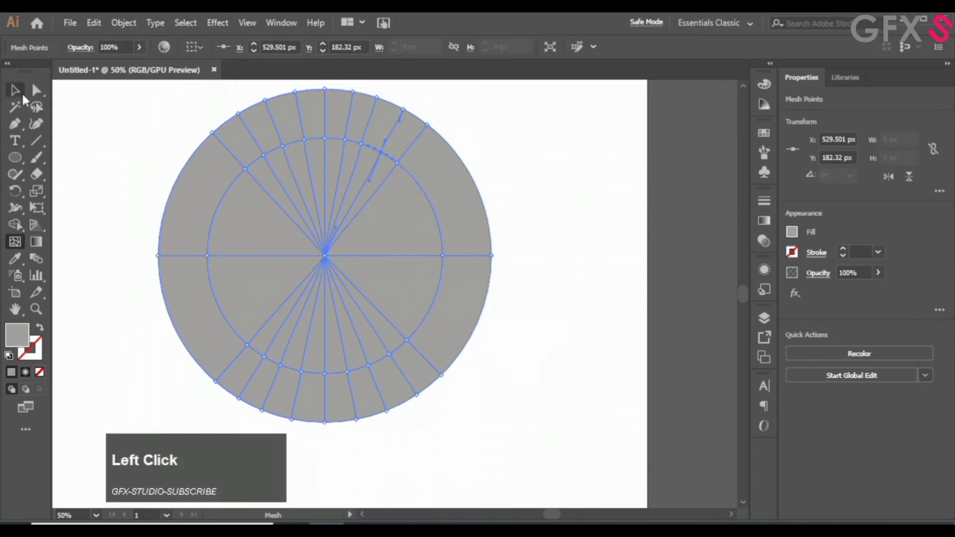
pyautogui.scroll(1, 308, 223)
pyautogui.scroll(-1, 307, 219)
pyautogui.click(21, 97)
pyautogui.moveTo(197, 181); pyautogui.dragTo(196, 180)
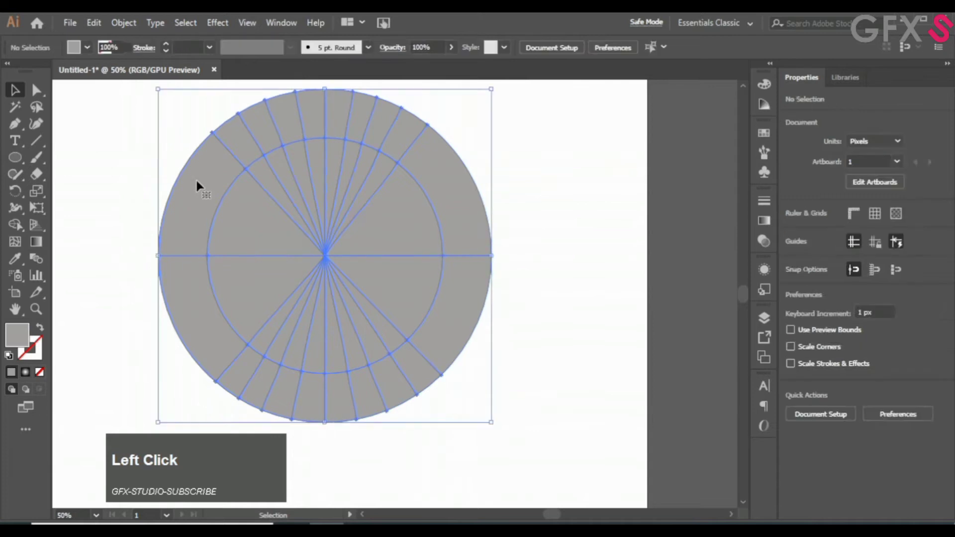
pyautogui.doubleClick(26, 335)
pyautogui.click(377, 226)
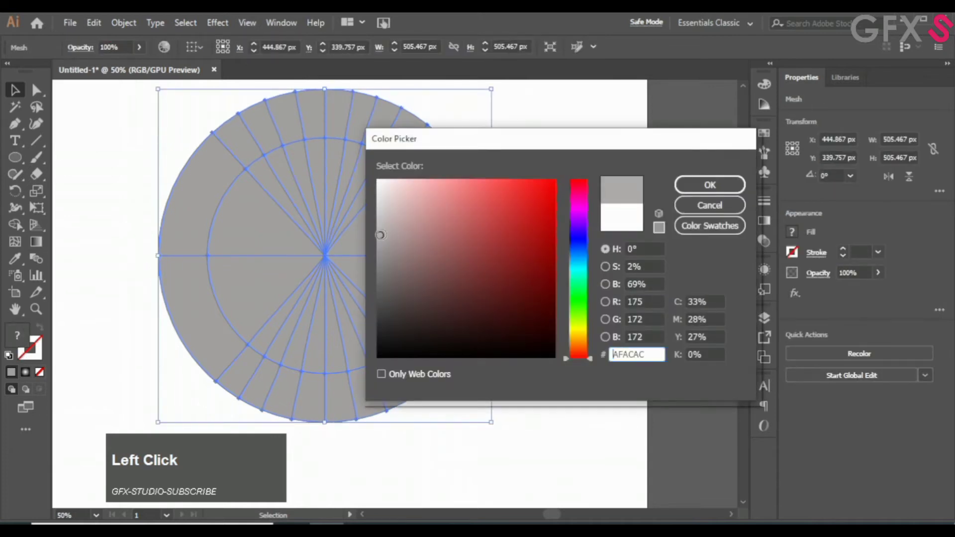
pyautogui.click(694, 186)
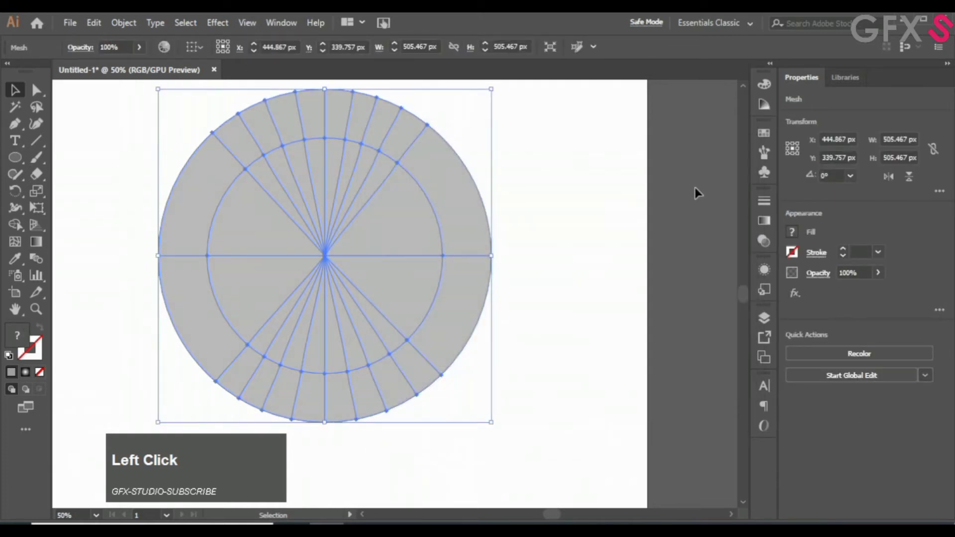
pyautogui.click(557, 203)
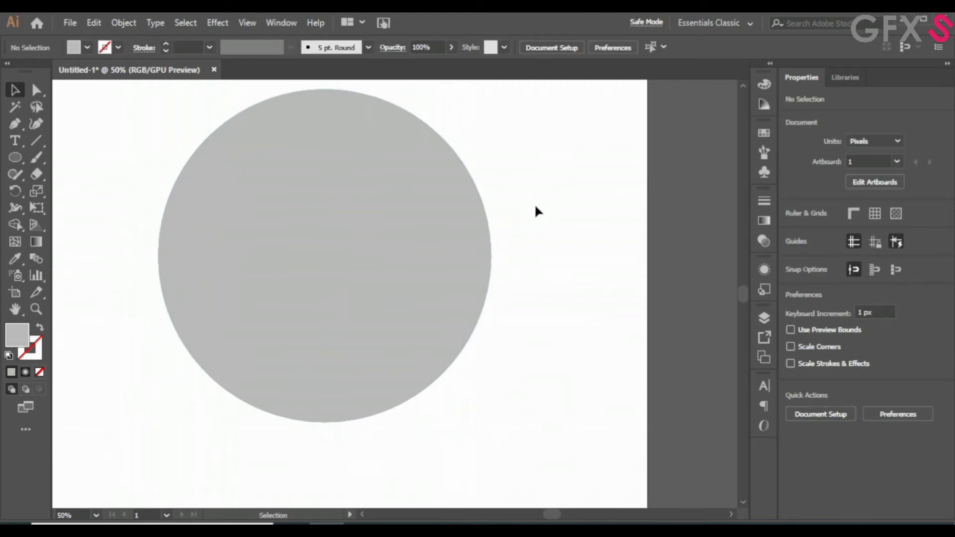
# Select the whole mesh again and float the Color panel beside the artwork in expanded form
pyautogui.scroll(1, 187, 127)
pyautogui.moveTo(191, 450); pyautogui.dragTo(134, 443)
pyautogui.moveTo(83, 97); pyautogui.dragTo(530, 438)
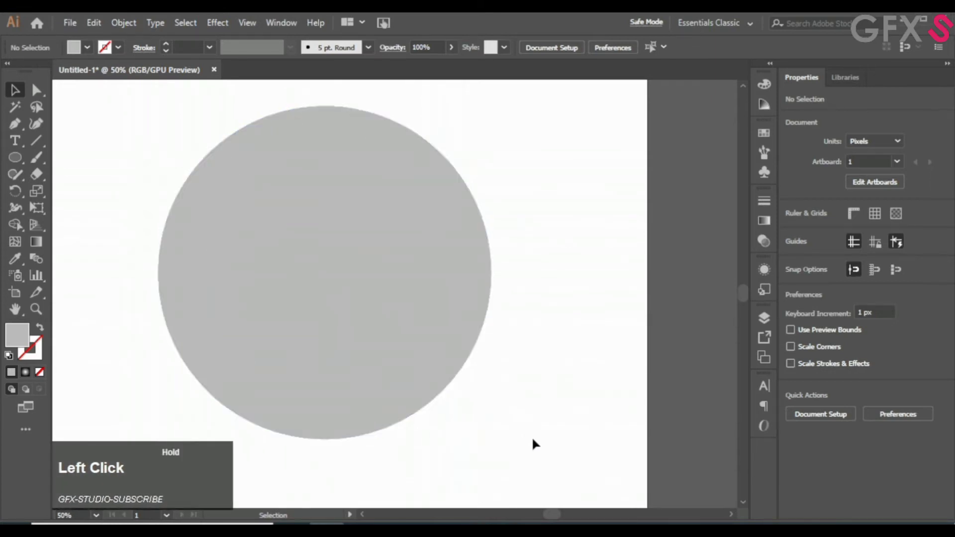
pyautogui.moveTo(103, 100); pyautogui.dragTo(548, 461)
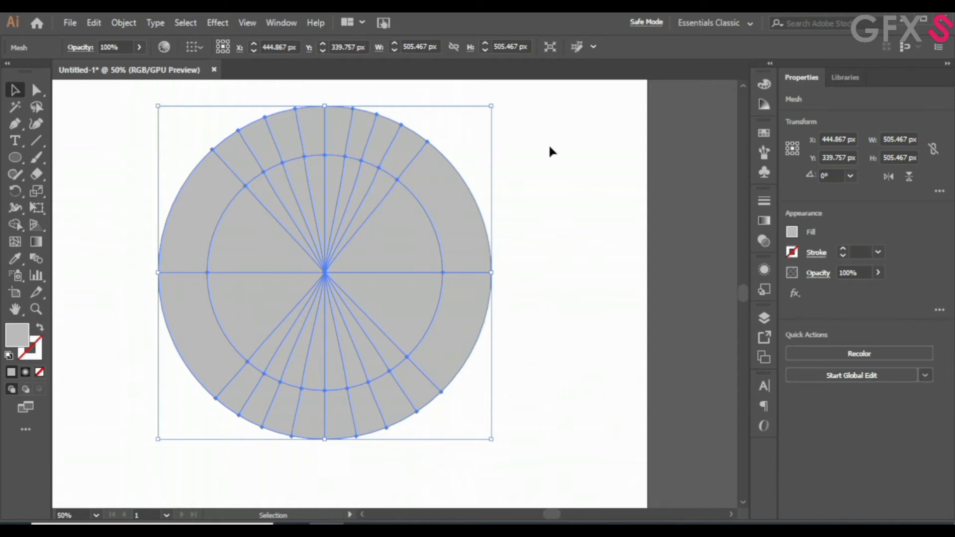
pyautogui.moveTo(759, 90); pyautogui.dragTo(628, 85)
pyautogui.click(714, 84)
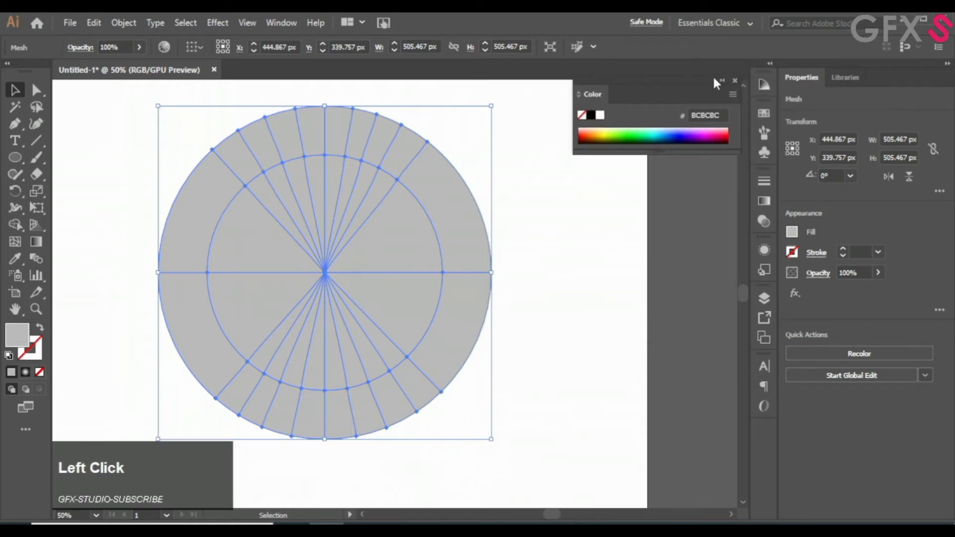
# Show the full options of the Color panel and switch its colour model to HSB
pyautogui.click(733, 95)
pyautogui.click(784, 99)
pyautogui.click(732, 95)
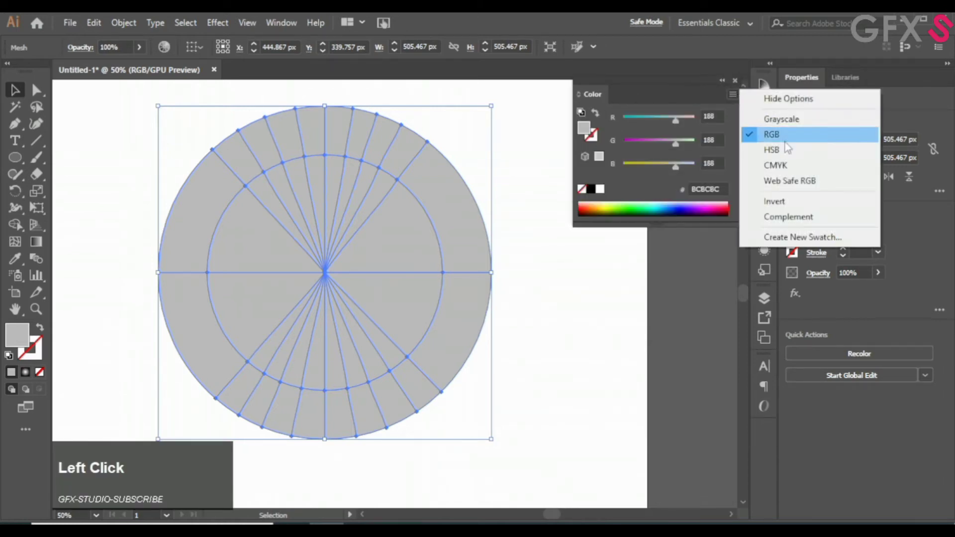
pyautogui.click(770, 148)
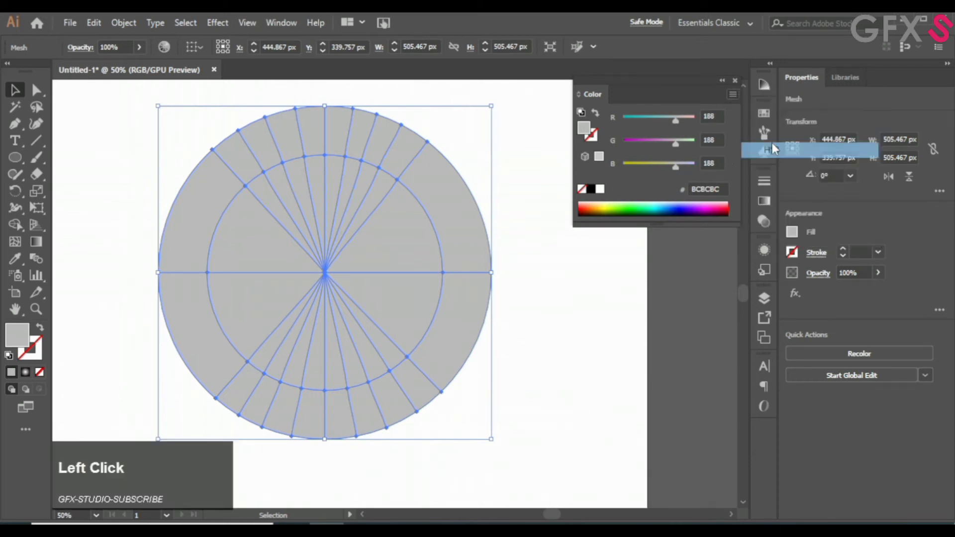
# Directly select the vertical line's mesh points on the outer edge and inner ring, in both the upper and lower halves
pyautogui.click(508, 191)
pyautogui.press('a')
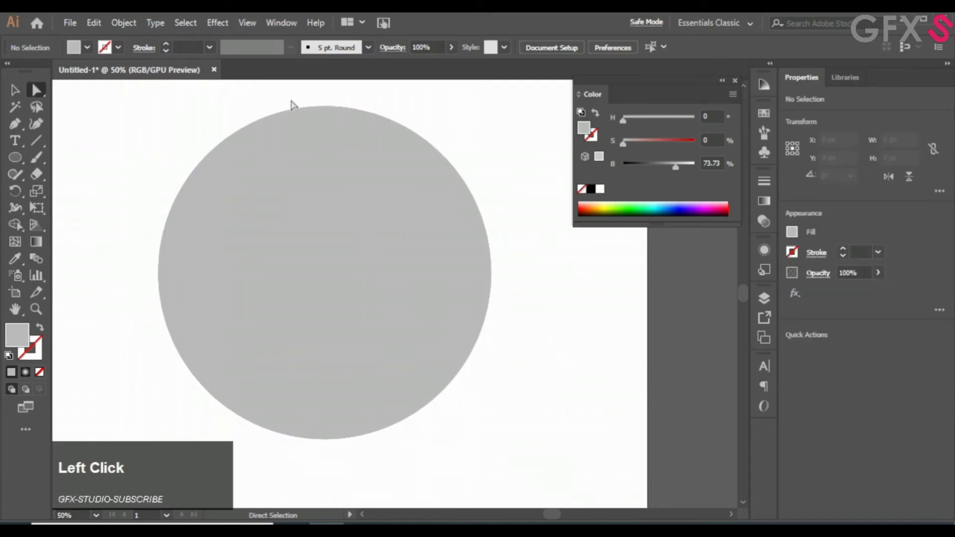
pyautogui.click(297, 127)
pyautogui.moveTo(316, 91); pyautogui.dragTo(333, 134)
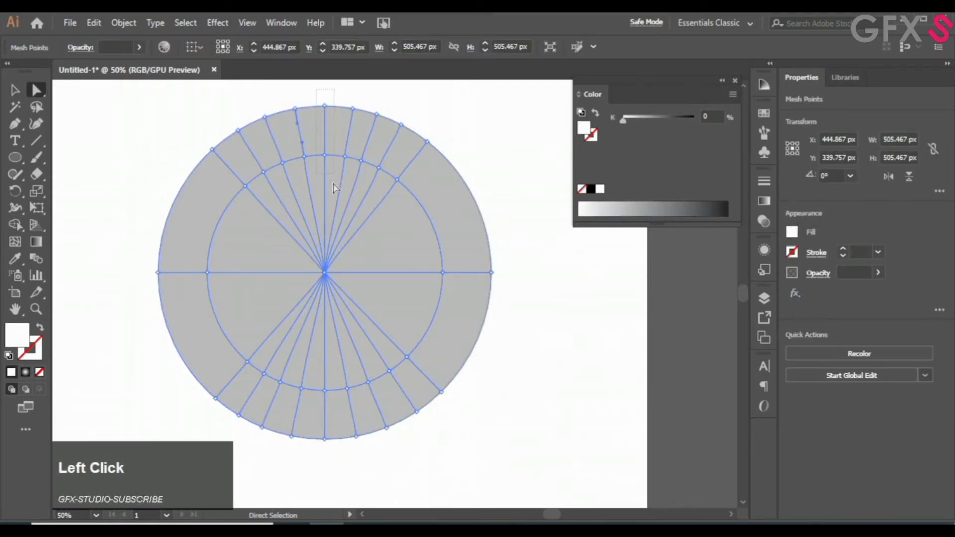
pyautogui.moveTo(309, 467); pyautogui.dragTo(334, 449)
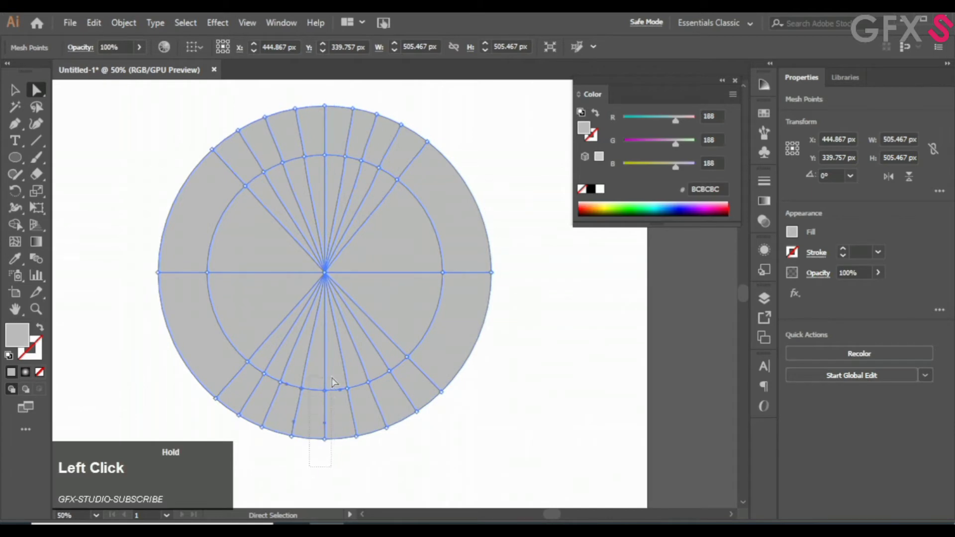
pyautogui.moveTo(333, 382); pyautogui.dragTo(334, 380)
pyautogui.moveTo(315, 85); pyautogui.dragTo(334, 174)
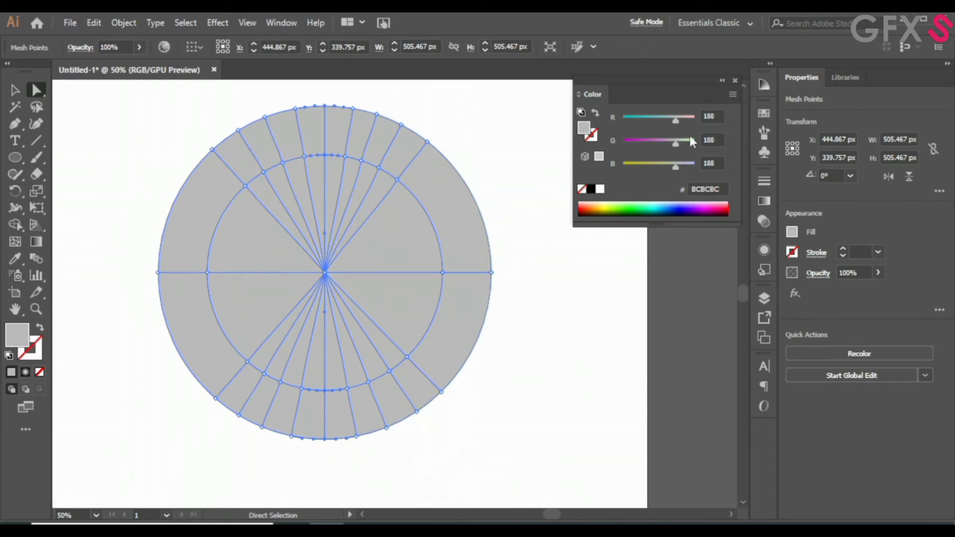
# Colour the selected vertical-line mesh points pink with RGB values 214, 139 and 219
pyautogui.moveTo(671, 140); pyautogui.dragTo(665, 141)
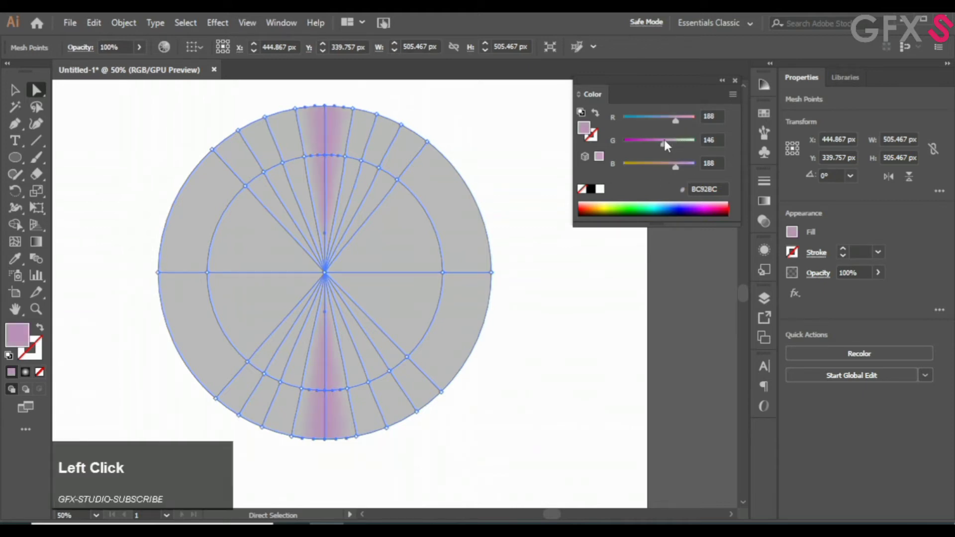
pyautogui.click(660, 139)
pyautogui.click(681, 163)
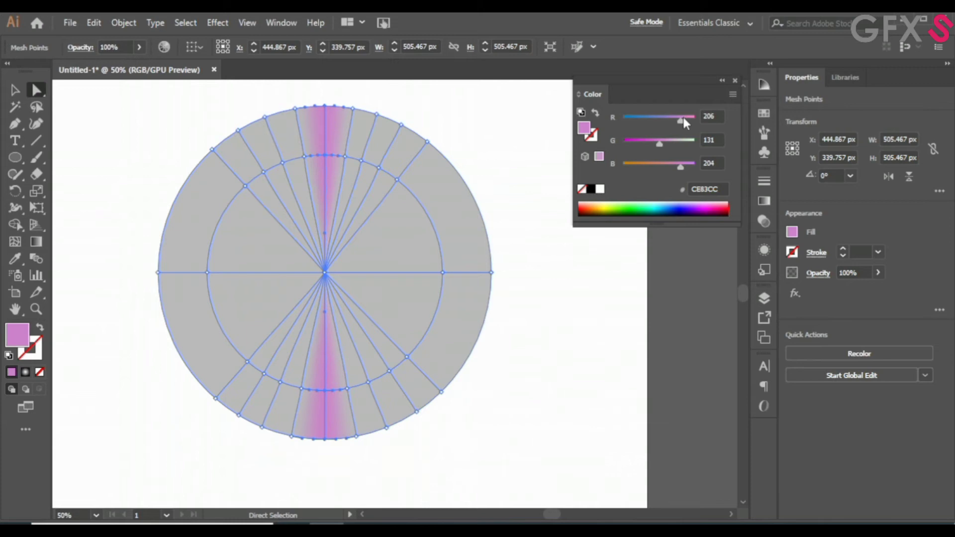
pyautogui.click(682, 139)
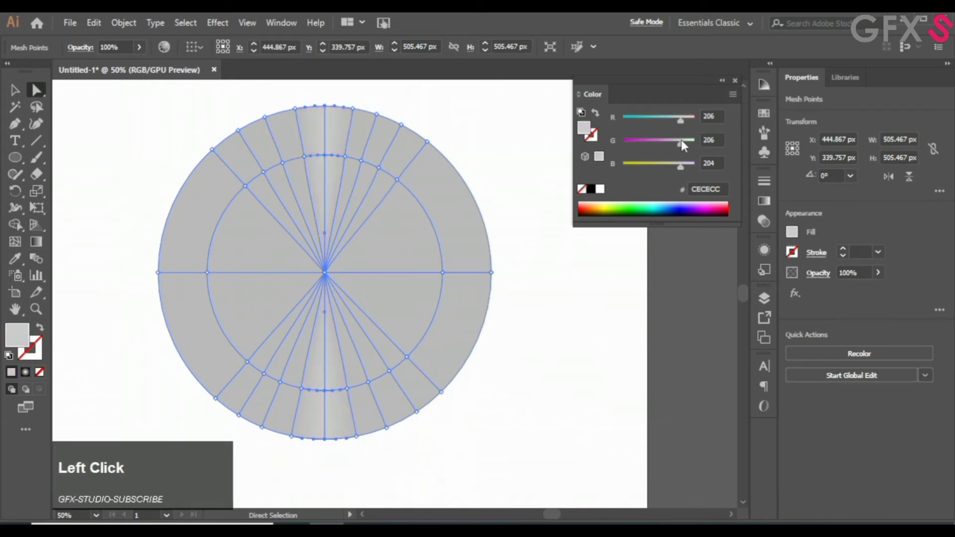
pyautogui.click(670, 139)
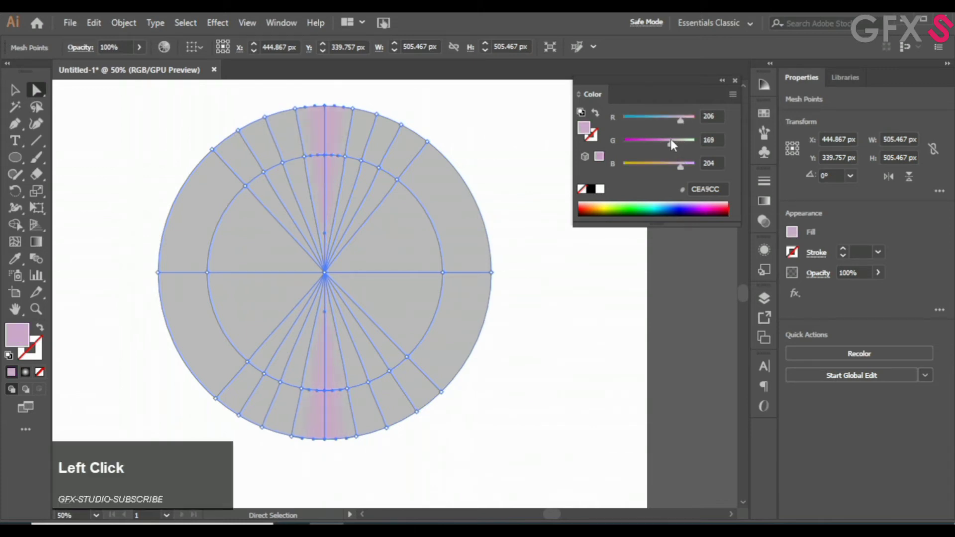
pyautogui.click(665, 139)
pyautogui.click(662, 140)
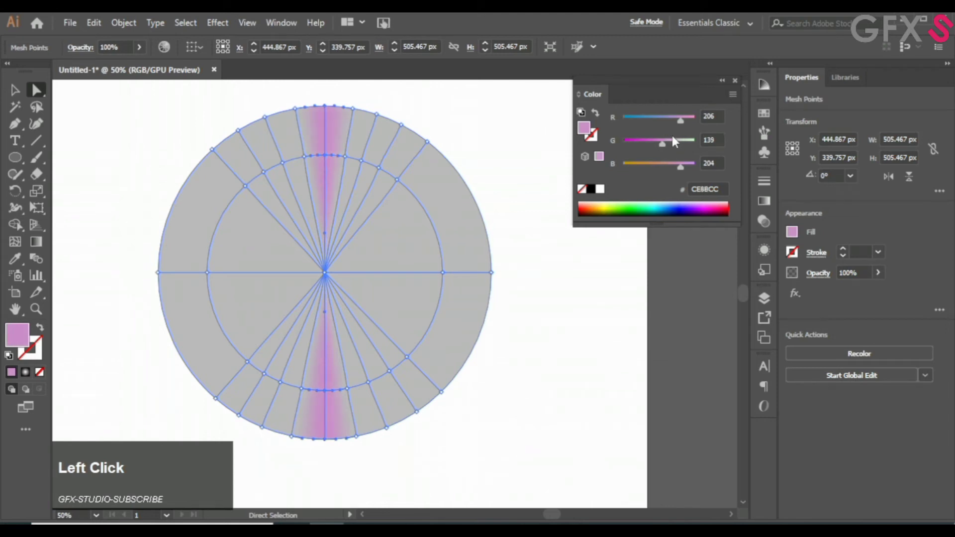
pyautogui.click(683, 118)
pyautogui.click(685, 164)
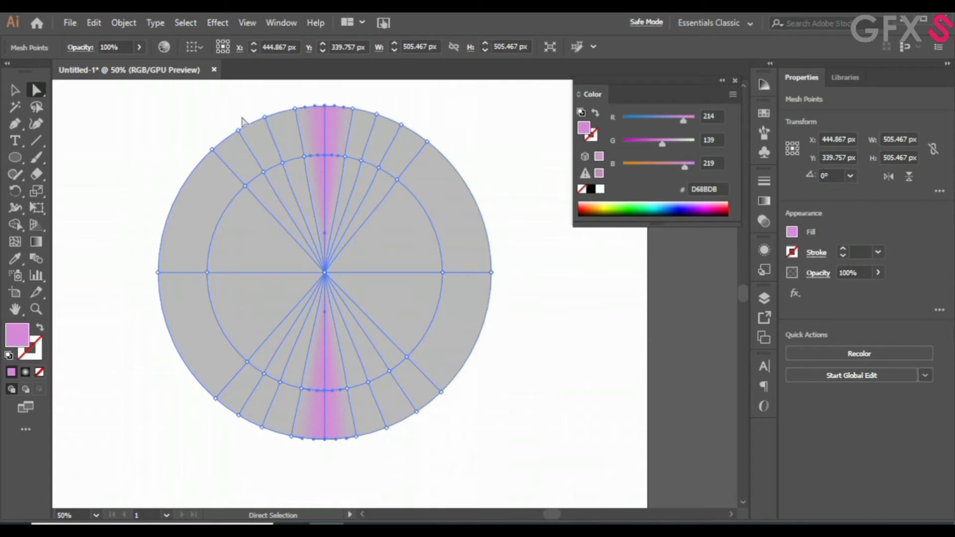
# Colour the mesh points on the lines immediately beside the vertical line, in both halves, pink with RGB values 247, 126 and 171
pyautogui.moveTo(352, 86); pyautogui.dragTo(361, 142)
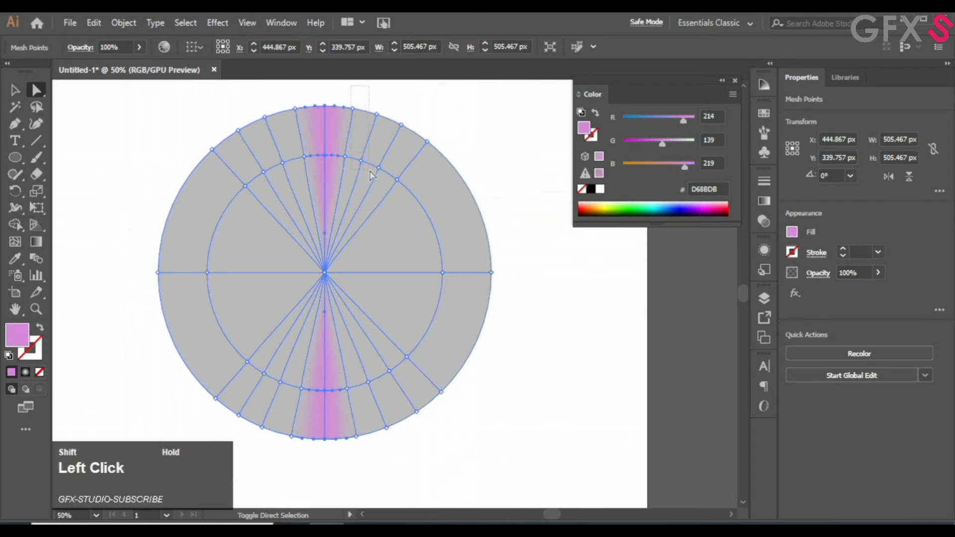
pyautogui.moveTo(370, 175); pyautogui.dragTo(372, 177)
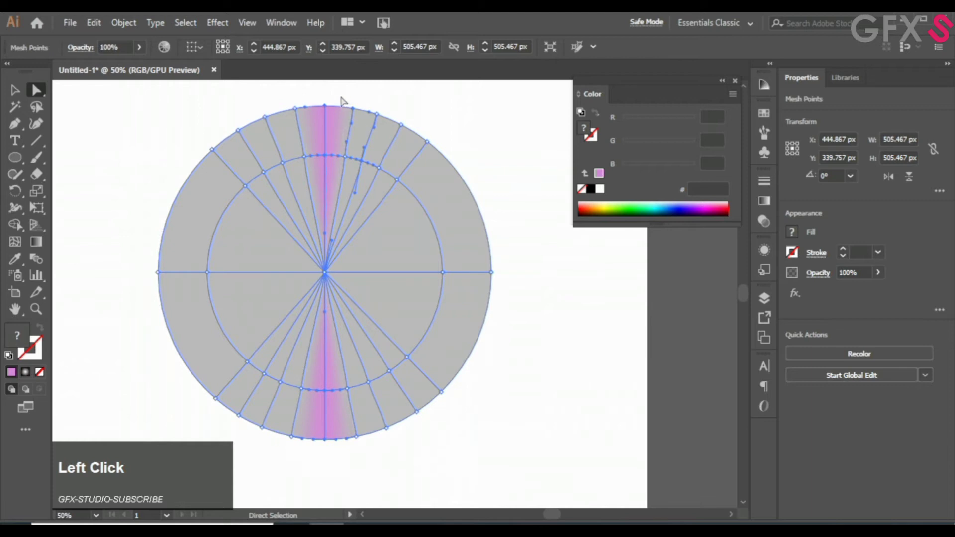
pyautogui.moveTo(339, 92); pyautogui.dragTo(368, 160)
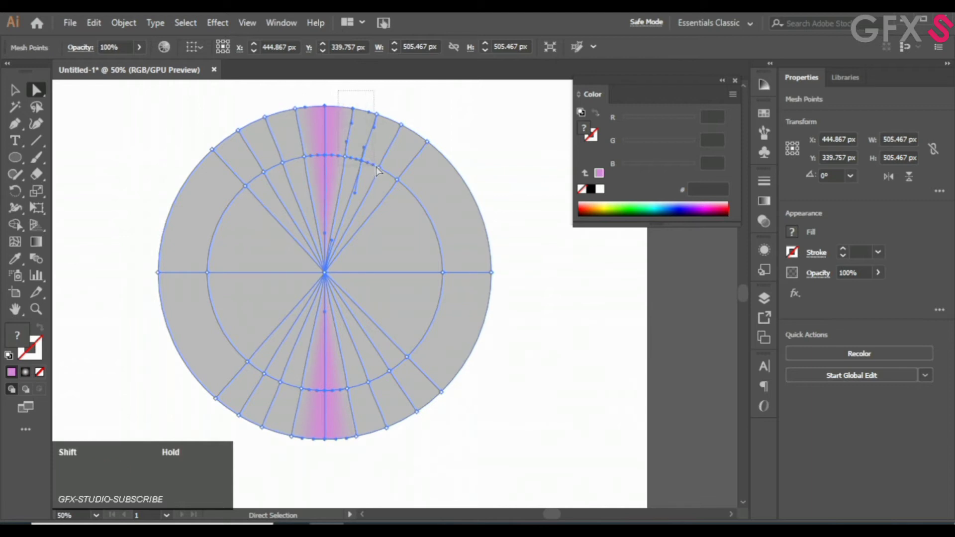
pyautogui.moveTo(378, 170); pyautogui.dragTo(378, 169)
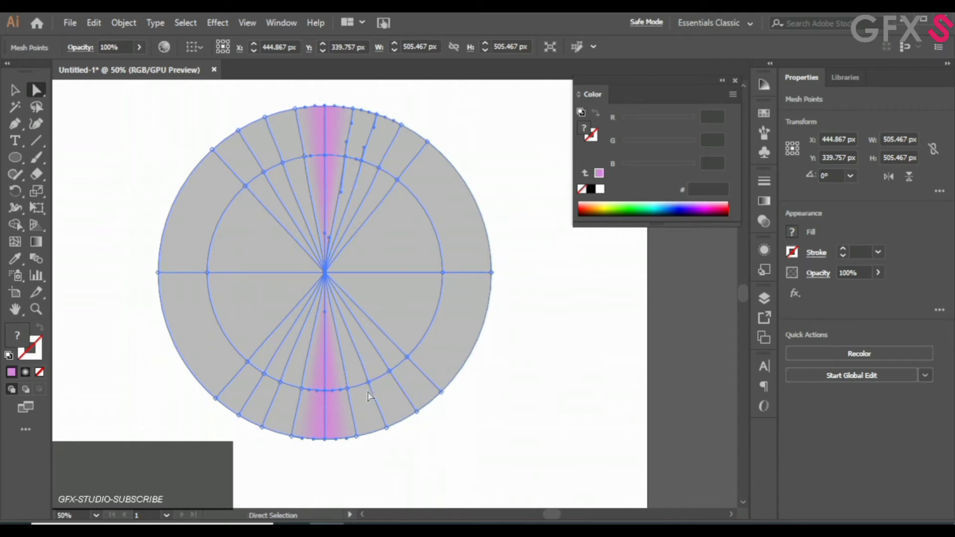
pyautogui.moveTo(293, 90); pyautogui.dragTo(302, 115)
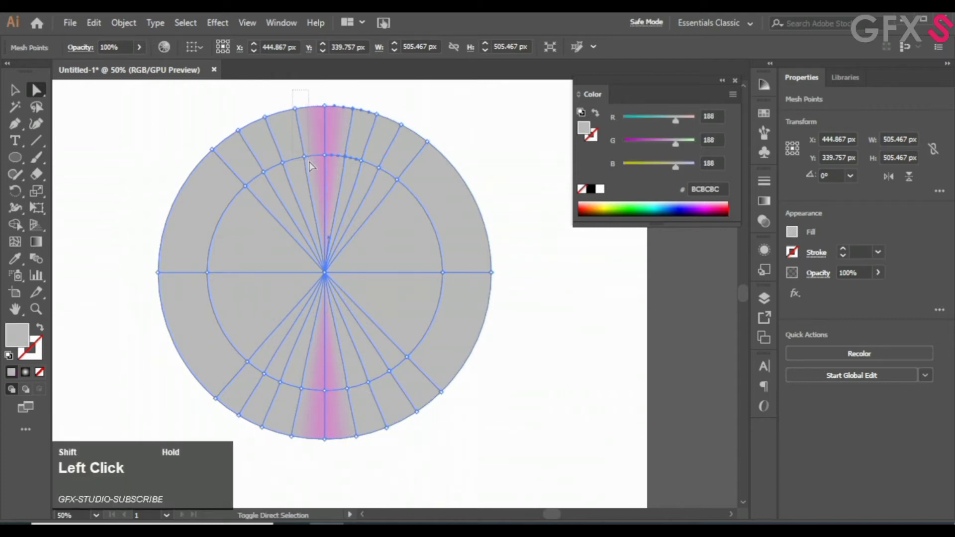
pyautogui.moveTo(310, 166); pyautogui.dragTo(311, 169)
pyautogui.moveTo(362, 385); pyautogui.dragTo(351, 394)
pyautogui.moveTo(296, 446); pyautogui.dragTo(309, 395)
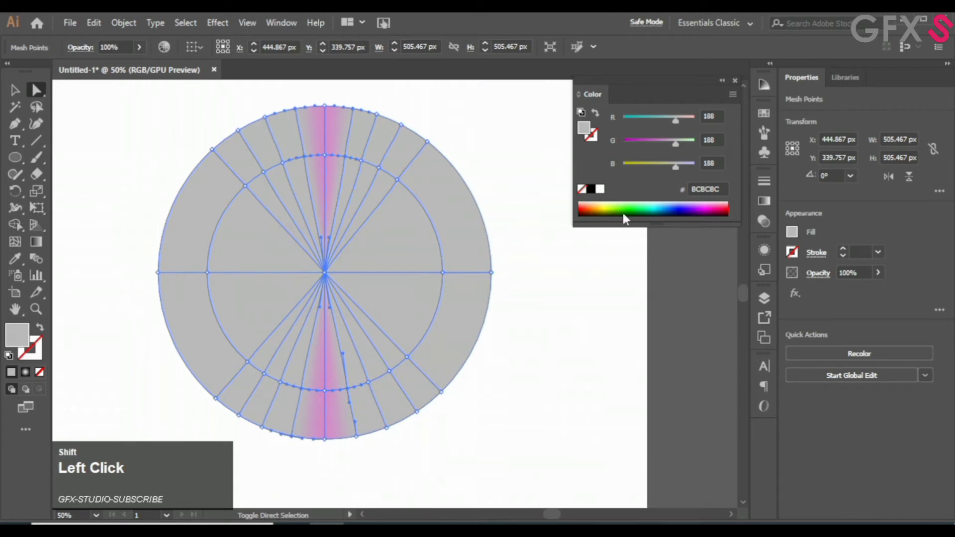
pyautogui.moveTo(675, 166); pyautogui.dragTo(692, 121)
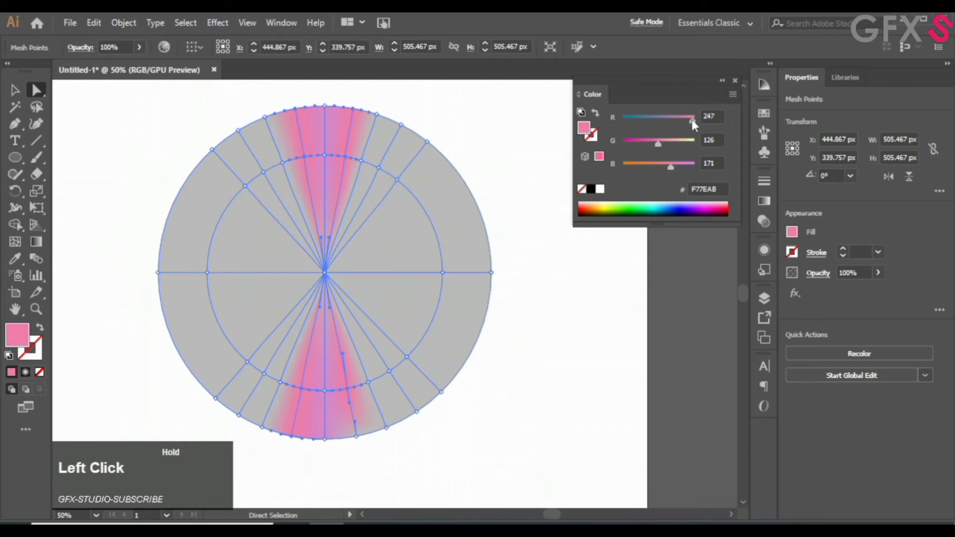
# Directly select the outer-edge and inner-ring mesh points on the next grey lines outside the pink bands, in both halves
pyautogui.click(375, 116)
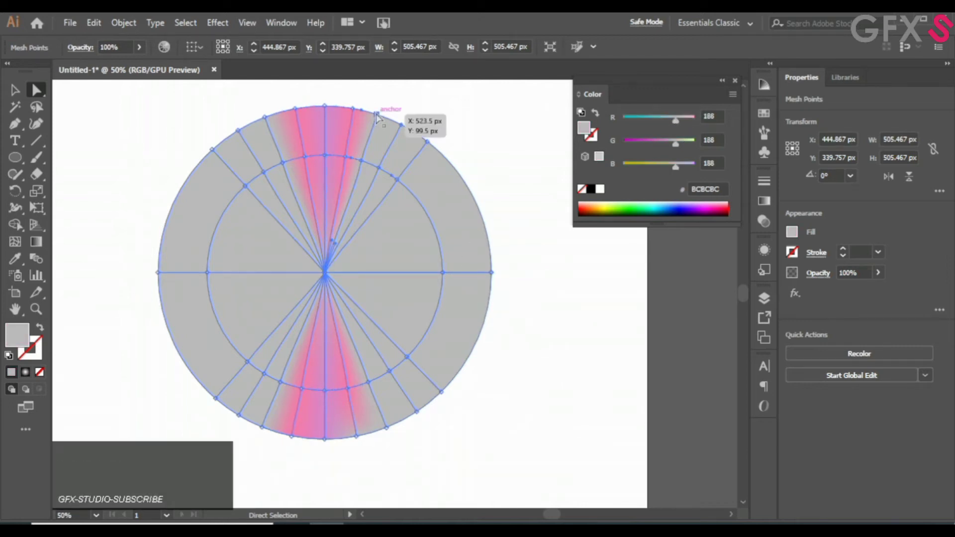
pyautogui.keyDown('shift'); pyautogui.click(370, 159); pyautogui.keyUp('shift')
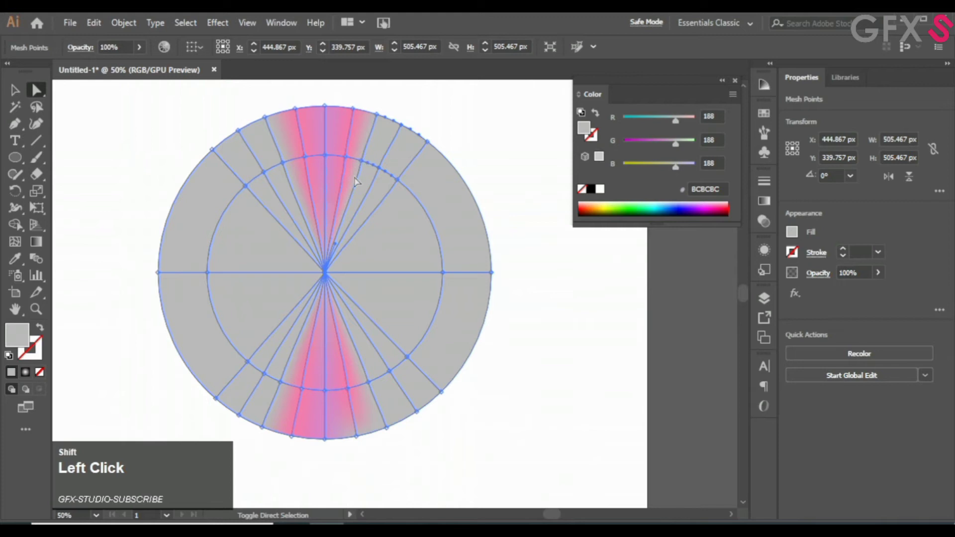
pyautogui.keyDown('shift'); pyautogui.click(282, 162); pyautogui.keyUp('shift')
pyautogui.keyDown('shift'); pyautogui.click(265, 116); pyautogui.keyUp('shift')
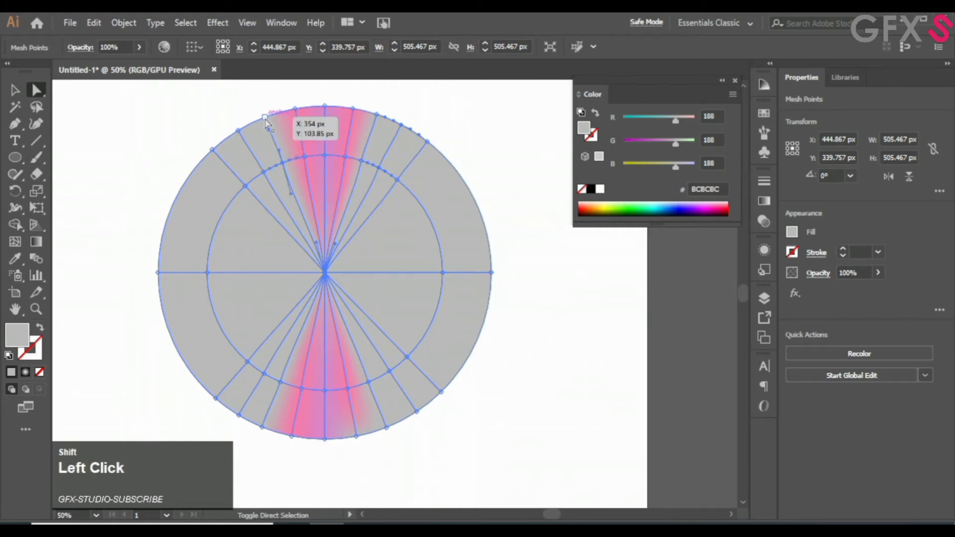
pyautogui.keyDown('shift'); pyautogui.click(280, 383); pyautogui.keyUp('shift')
pyautogui.keyDown('shift'); pyautogui.click(262, 427); pyautogui.keyUp('shift')
pyautogui.keyDown('shift'); pyautogui.click(347, 388); pyautogui.keyUp('shift')
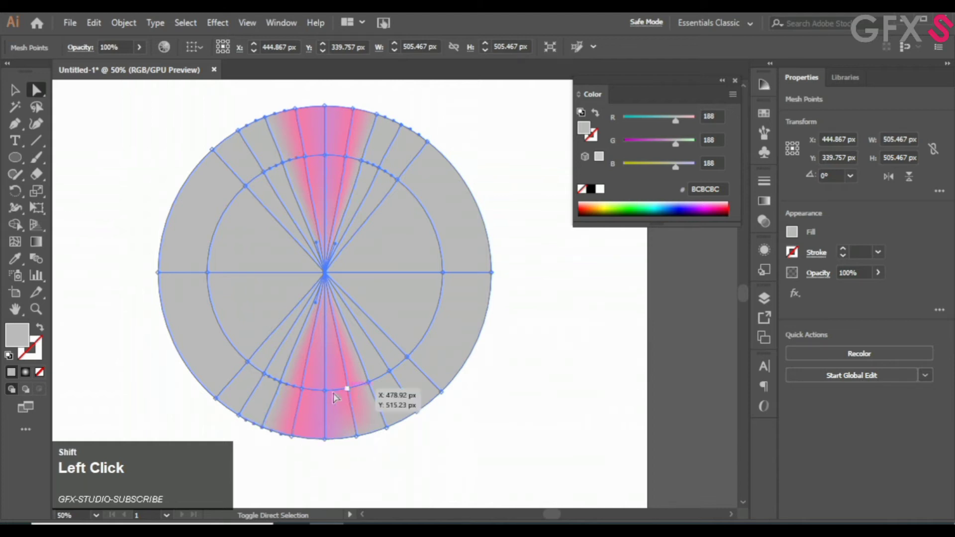
pyautogui.keyDown('shift'); pyautogui.click(369, 382); pyautogui.keyUp('shift')
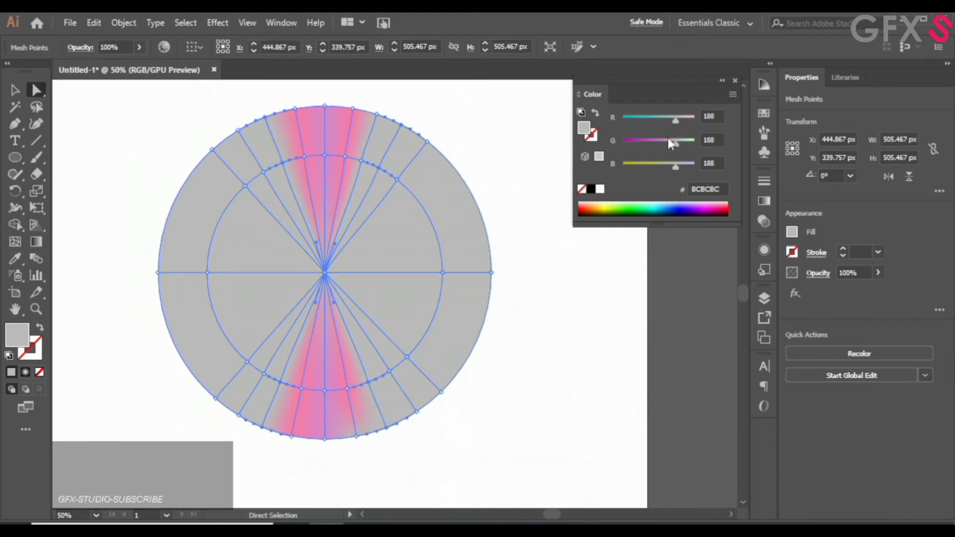
pyautogui.press('z')
pyautogui.keyDown('shift'); pyautogui.click(379, 170); pyautogui.keyUp('shift')
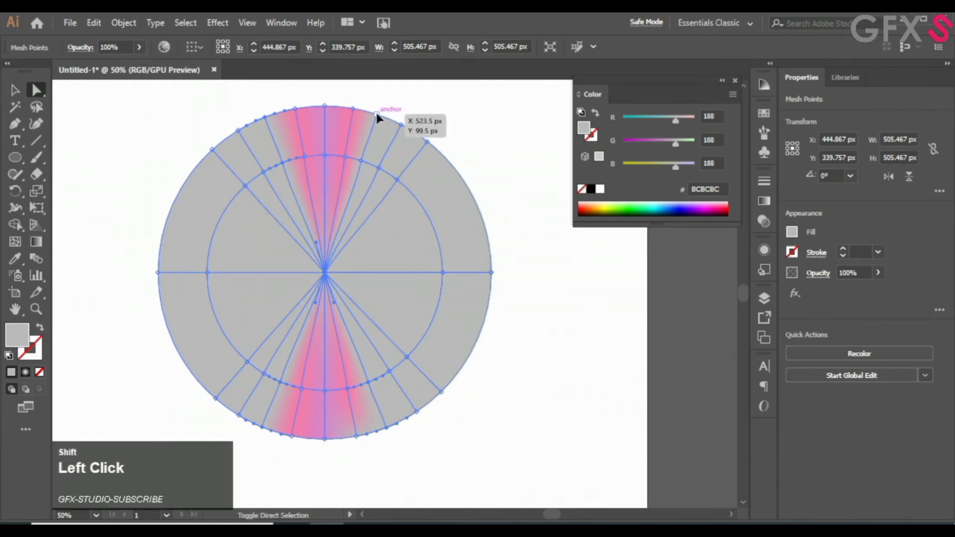
pyautogui.click(362, 162)
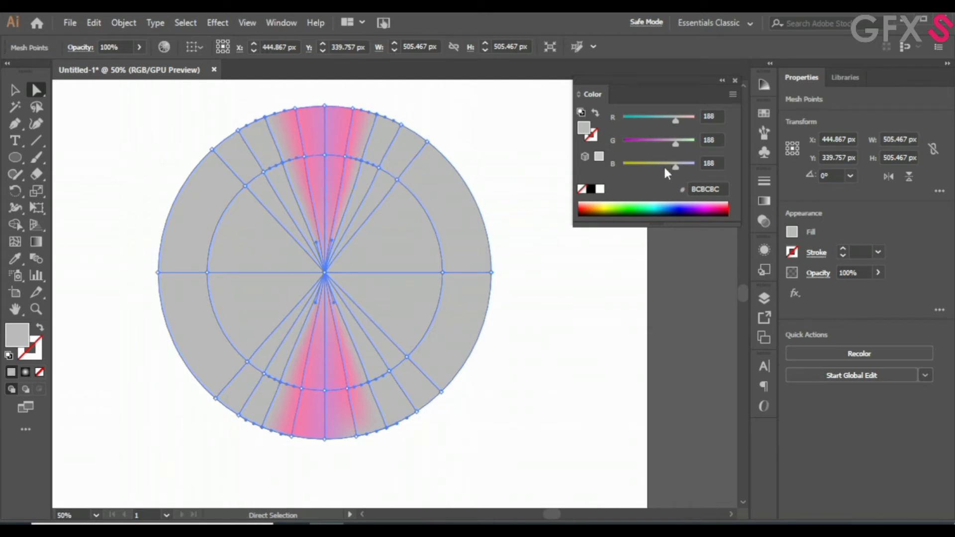
# Colour the selected mesh points light yellow-green with RGB values 221, 243 and 152, and deselect the mesh
pyautogui.click(646, 161)
pyautogui.moveTo(677, 140); pyautogui.dragTo(691, 120)
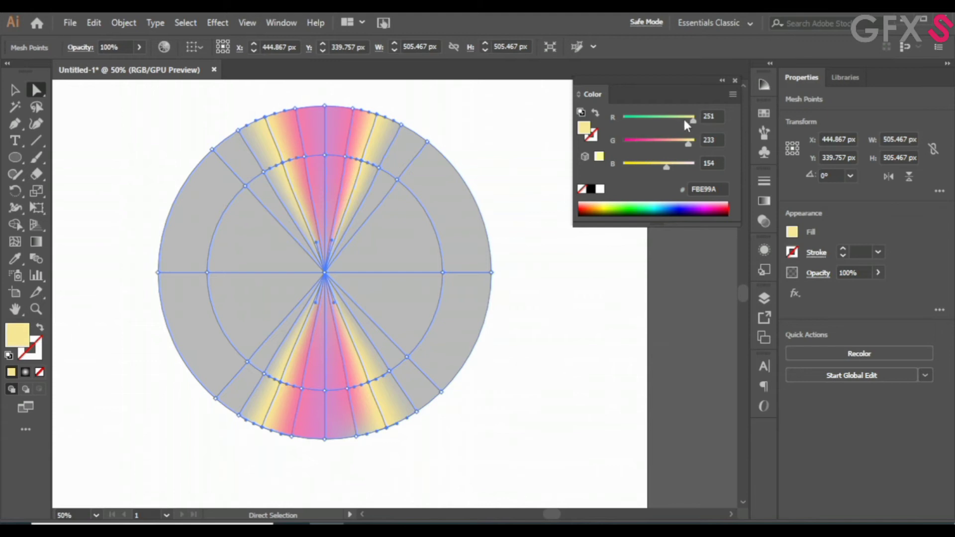
pyautogui.click(682, 117)
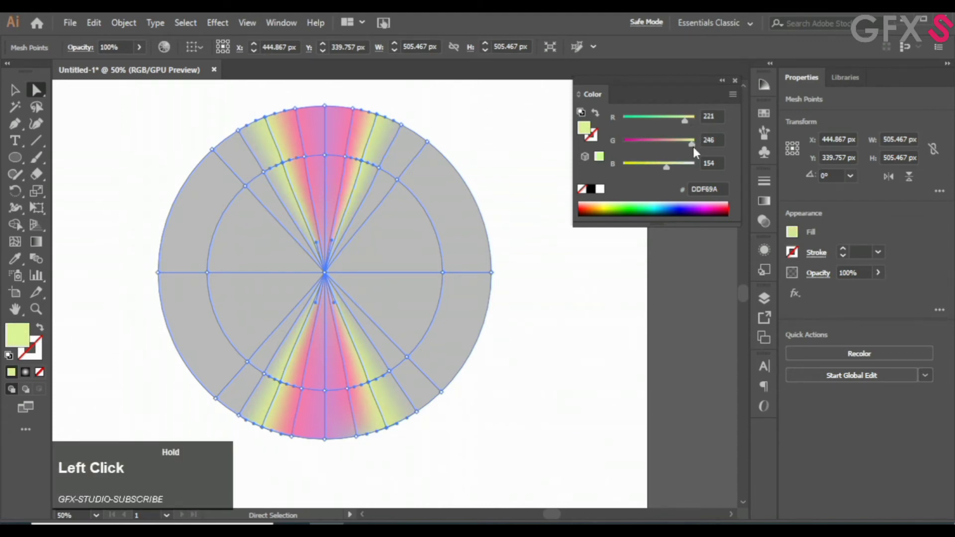
pyautogui.moveTo(667, 166); pyautogui.dragTo(667, 167)
pyautogui.click(597, 279)
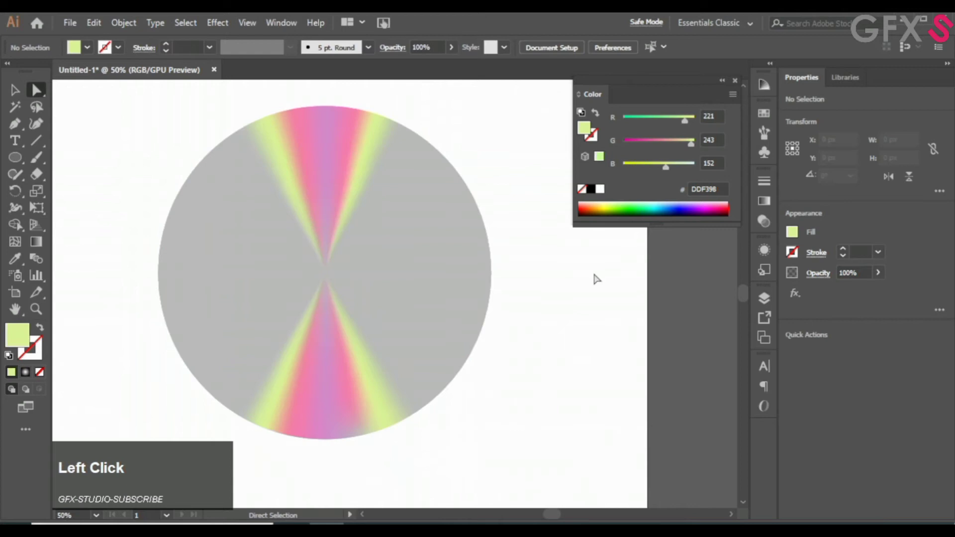
# Select the horizontal line's mesh points on both sides and darken them to 54.9% brightness in the HSB colour model
pyautogui.click(202, 258)
pyautogui.moveTo(136, 263); pyautogui.dragTo(238, 291)
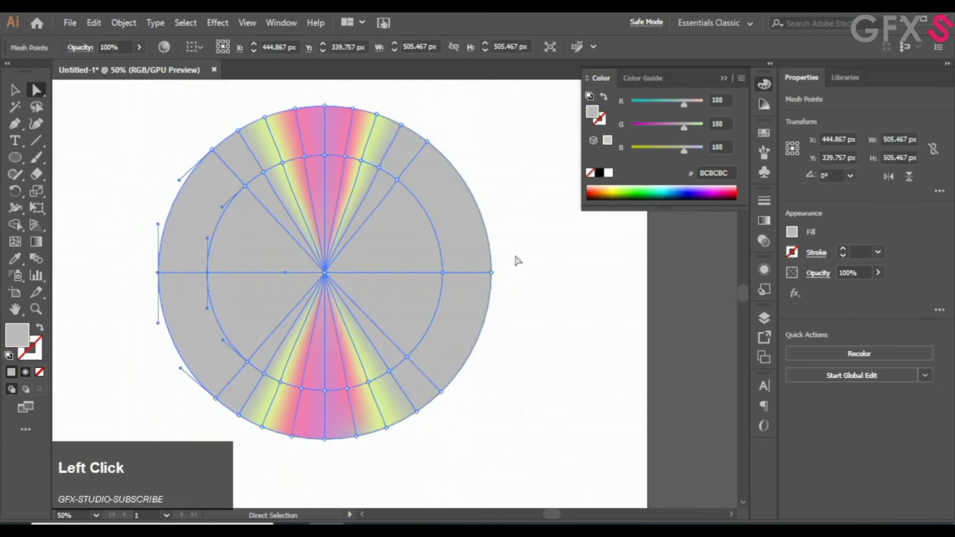
pyautogui.moveTo(513, 257); pyautogui.dragTo(423, 297)
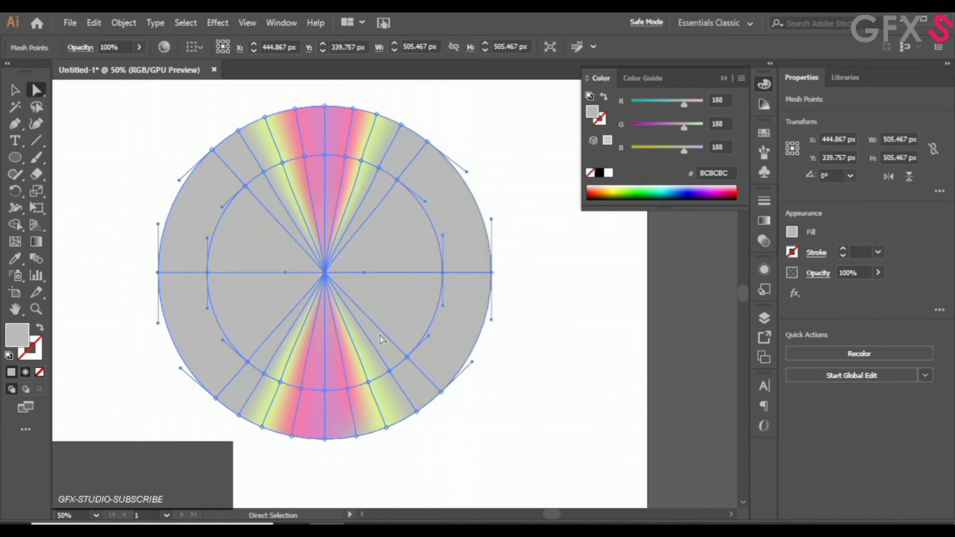
pyautogui.keyDown('shift'); pyautogui.click(672, 192); pyautogui.keyUp('shift')
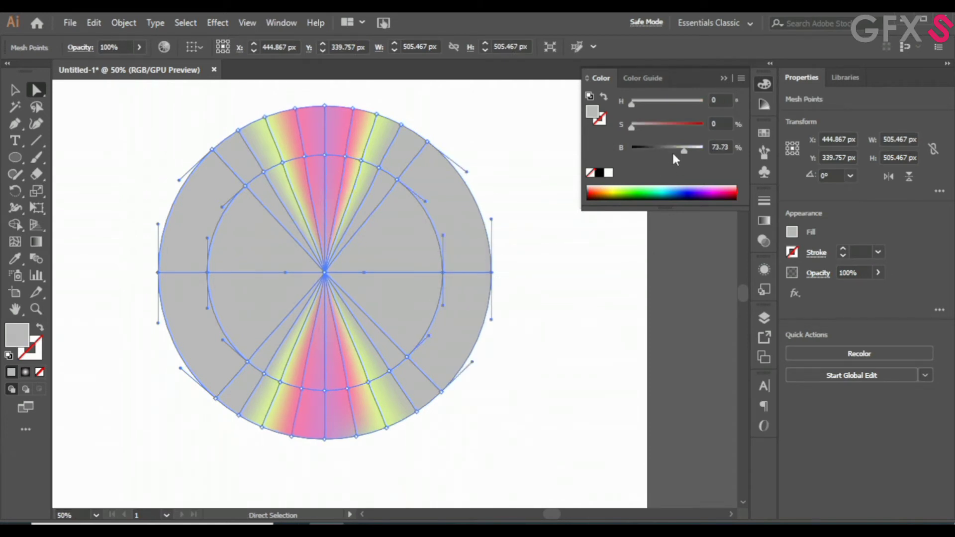
pyautogui.click(673, 147)
pyautogui.moveTo(673, 149); pyautogui.dragTo(667, 149)
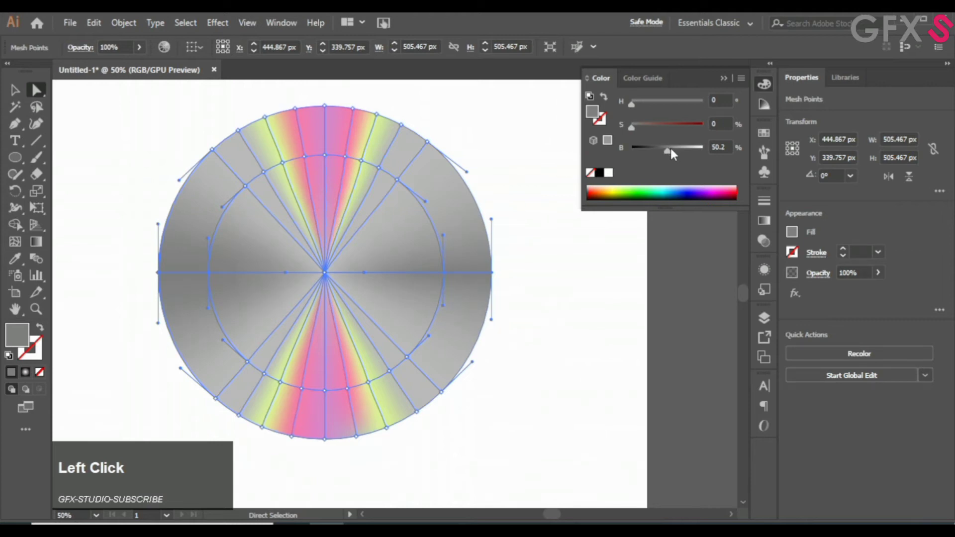
pyautogui.click(670, 147)
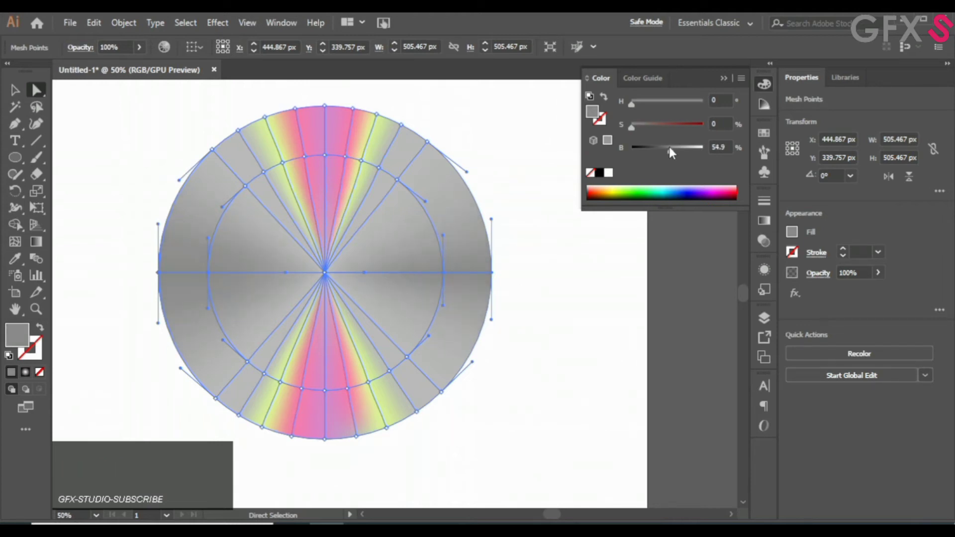
# Return the colour model to RGB, tint the horizontal line's points slightly blue with values 133, 133 and 139, and deselect the mesh
pyautogui.click(741, 78)
pyautogui.click(752, 120)
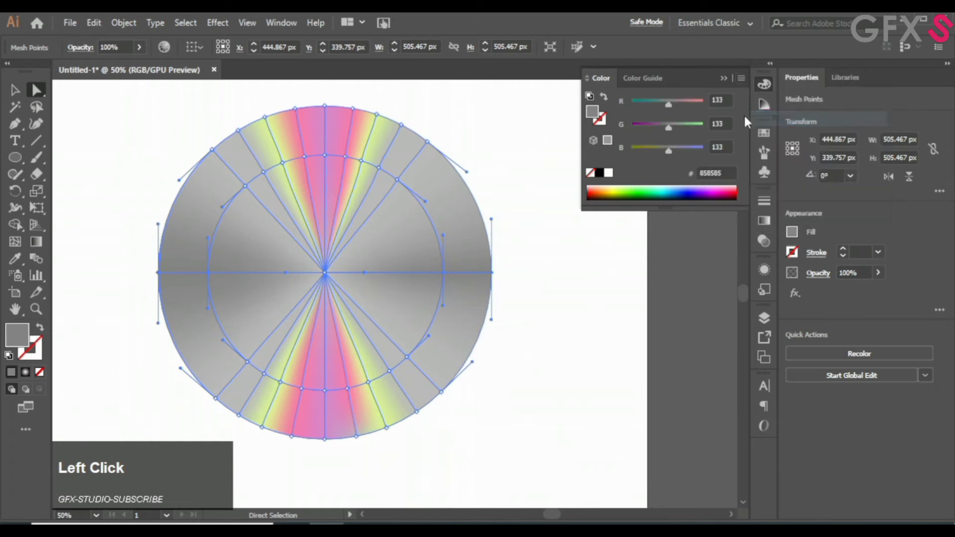
pyautogui.click(673, 148)
pyautogui.keyDown('alt'); pyautogui.scroll(-1, 602, 271); pyautogui.keyUp('alt')
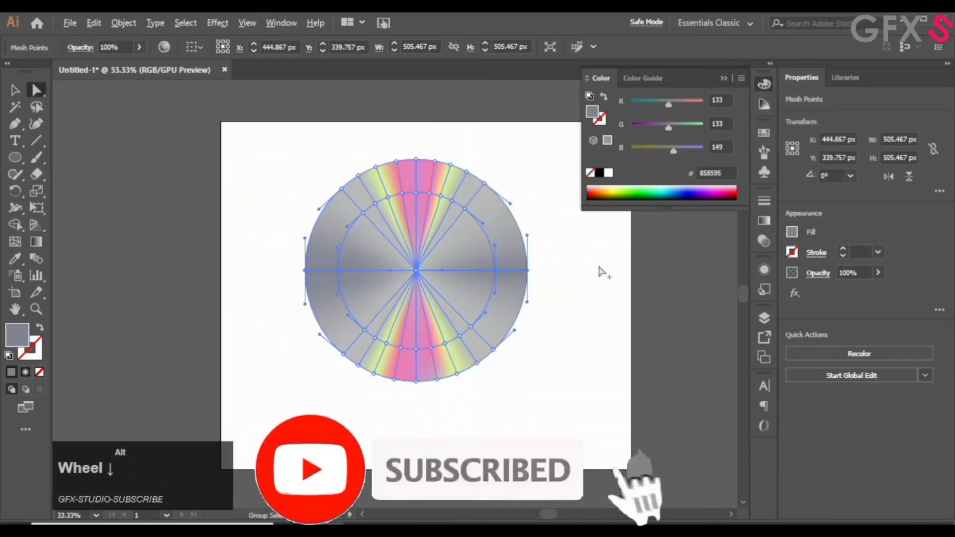
pyautogui.keyDown('alt'); pyautogui.scroll(1, 602, 271); pyautogui.keyUp('alt')
pyautogui.click(674, 149)
pyautogui.click(674, 148)
pyautogui.click(662, 231)
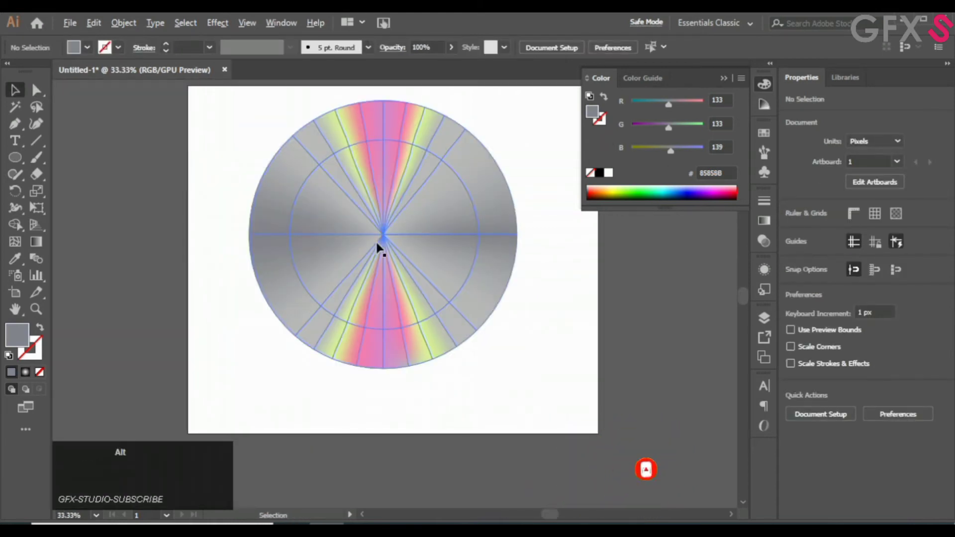
# Duplicate the coloured mesh disc and place the copy partly off the artboard, beside the original
pyautogui.press('space')
pyautogui.moveTo(374, 243); pyautogui.dragTo(303, 252)
pyautogui.click(427, 233)
pyautogui.click(381, 238)
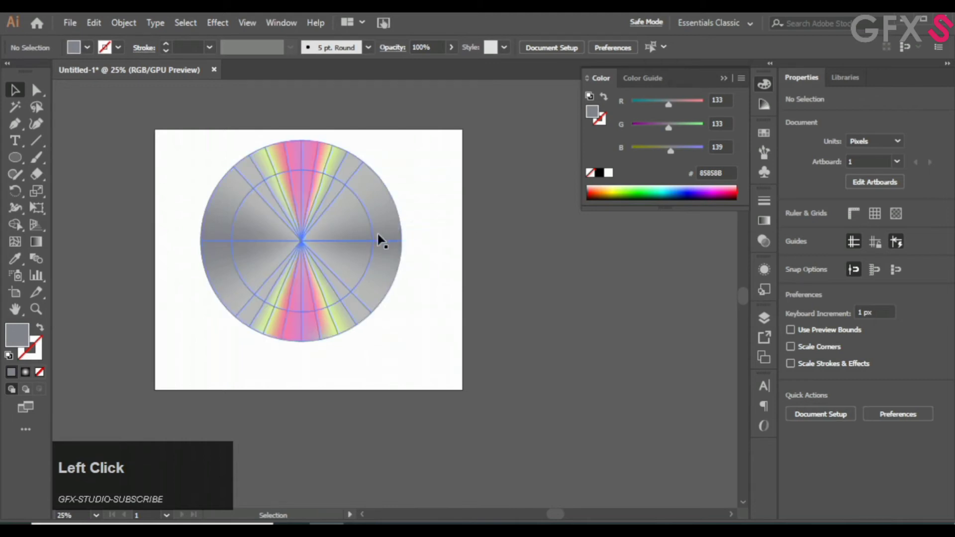
pyautogui.moveTo(371, 236); pyautogui.dragTo(571, 285)
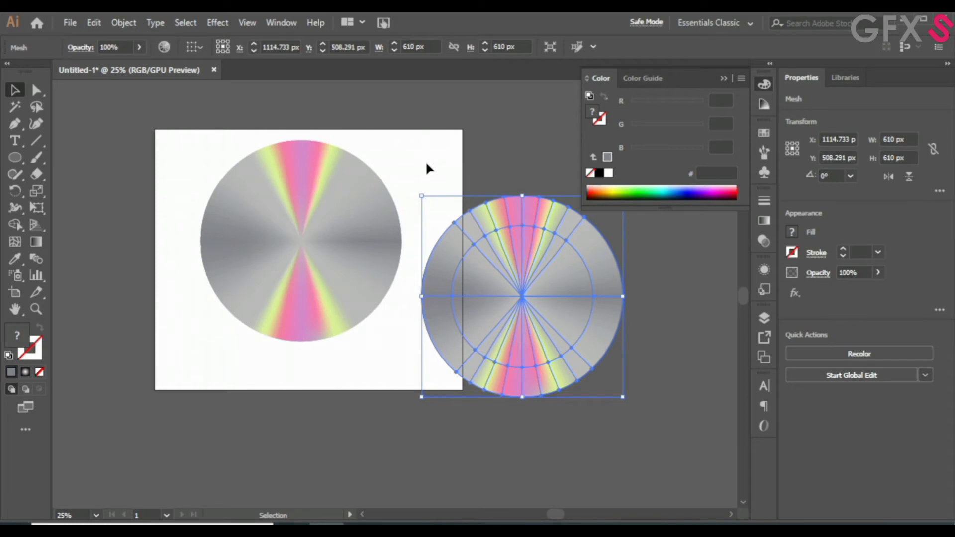
# Draw a 610 px circle from the original disc's centre and swap its fill and stroke so it has no fill
pyautogui.click(367, 219)
pyautogui.click(191, 209)
pyautogui.click(15, 157)
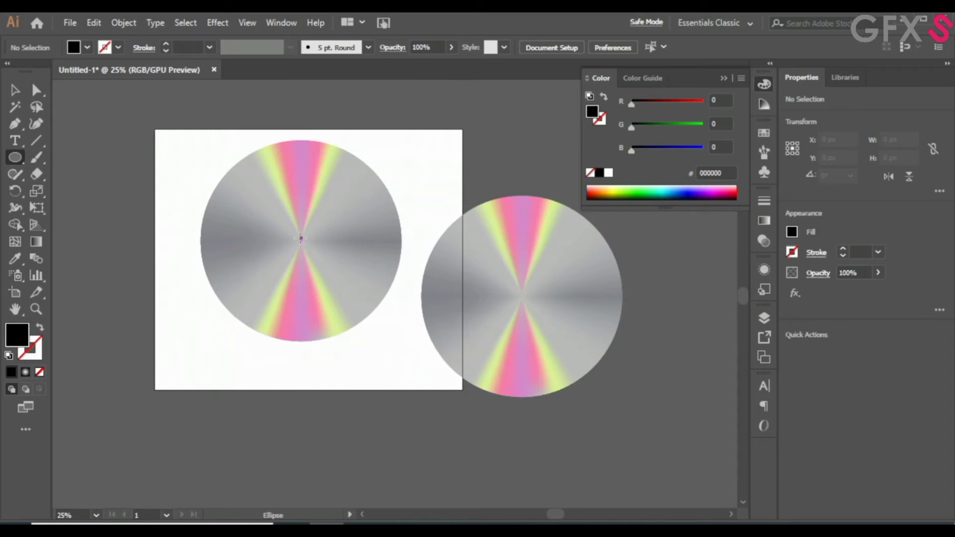
pyautogui.moveTo(300, 238); pyautogui.dragTo(365, 336)
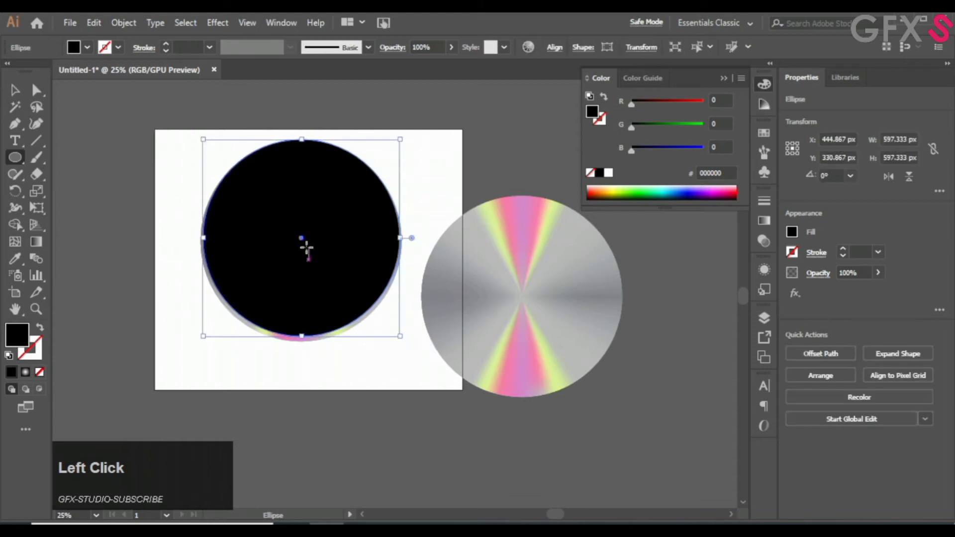
pyautogui.click(38, 328)
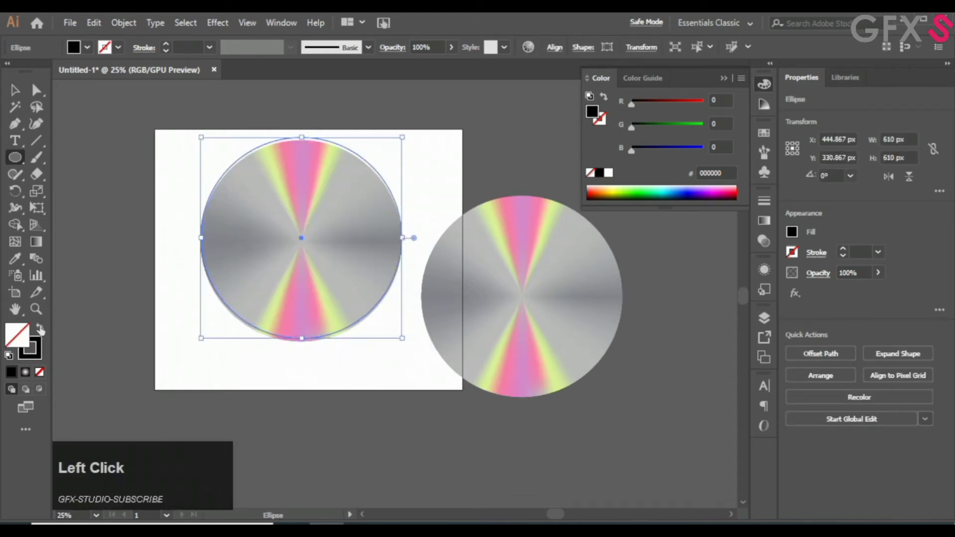
# Select the circle together with the original mesh disc and align both to their horizontal and vertical centres
pyautogui.click(14, 90)
pyautogui.click(397, 204)
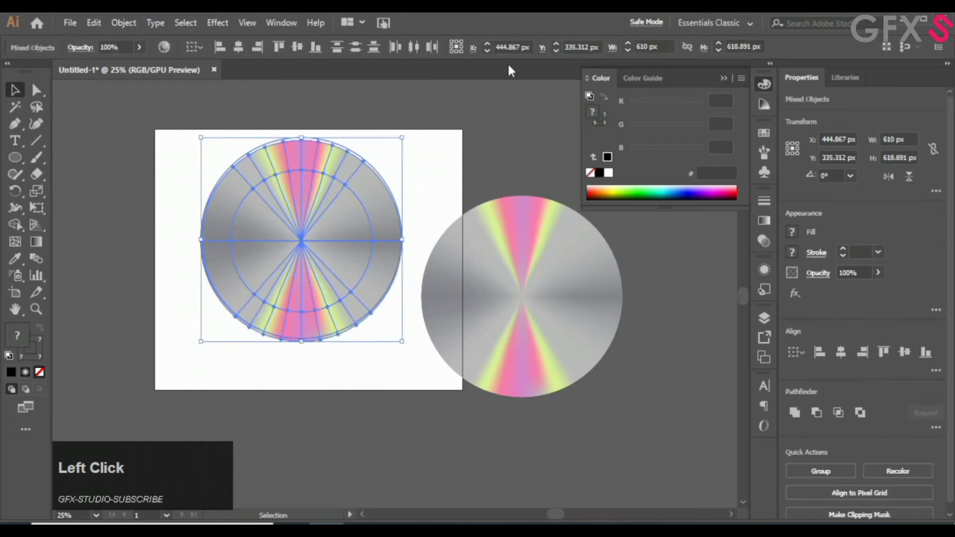
pyautogui.click(238, 47)
pyautogui.click(297, 46)
pyautogui.click(126, 146)
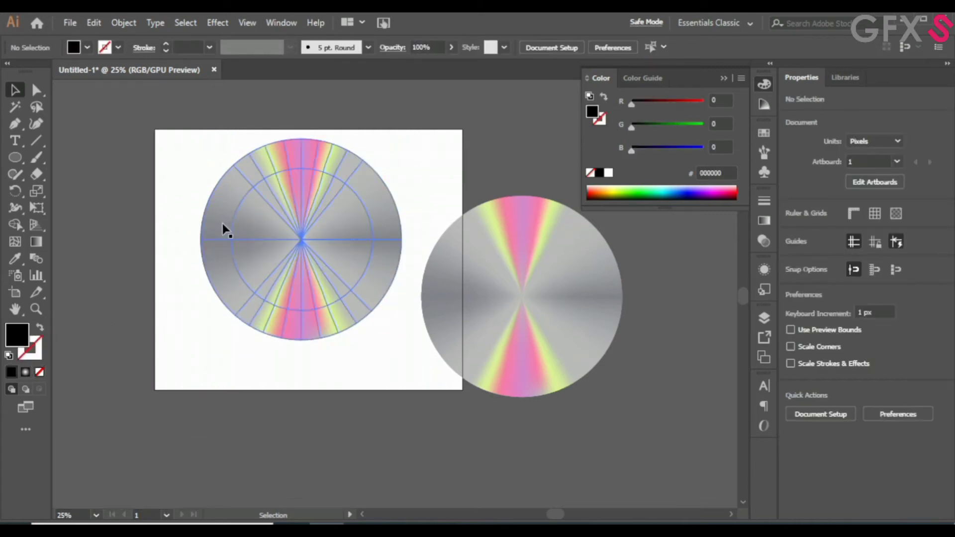
# Move the mesh disc aside, give the circle a black fill and no stroke, and move the disc back into alignment beneath it
pyautogui.moveTo(217, 210); pyautogui.dragTo(230, 222)
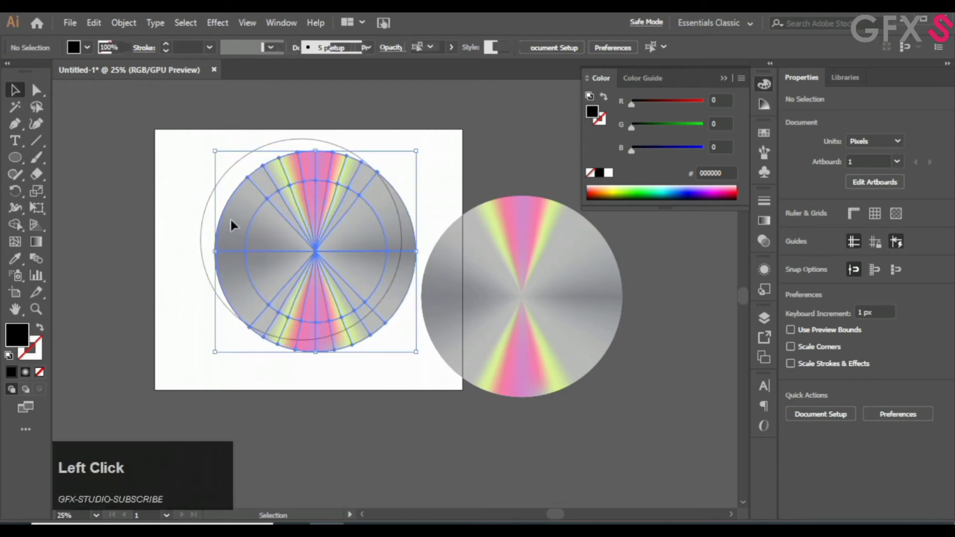
pyautogui.click(208, 204)
pyautogui.click(39, 327)
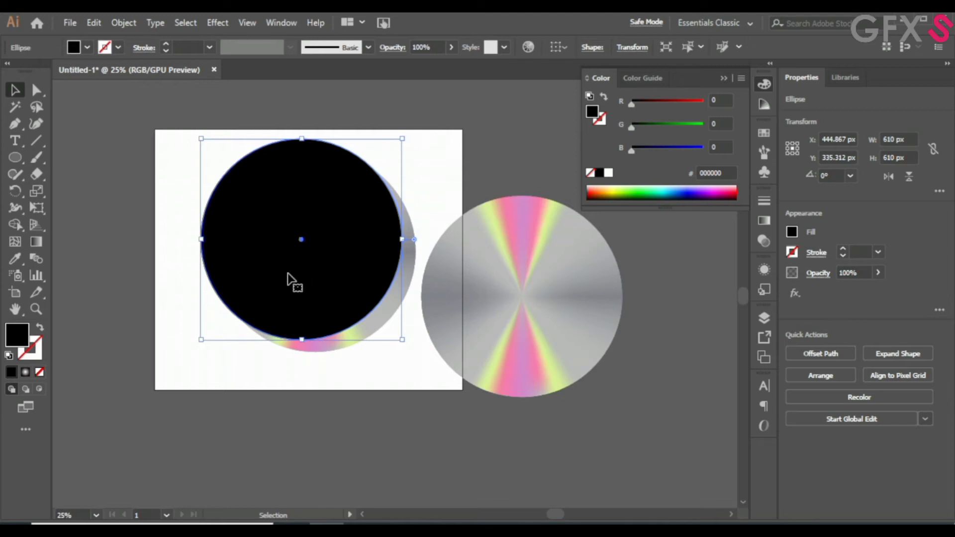
pyautogui.moveTo(377, 349); pyautogui.dragTo(363, 311)
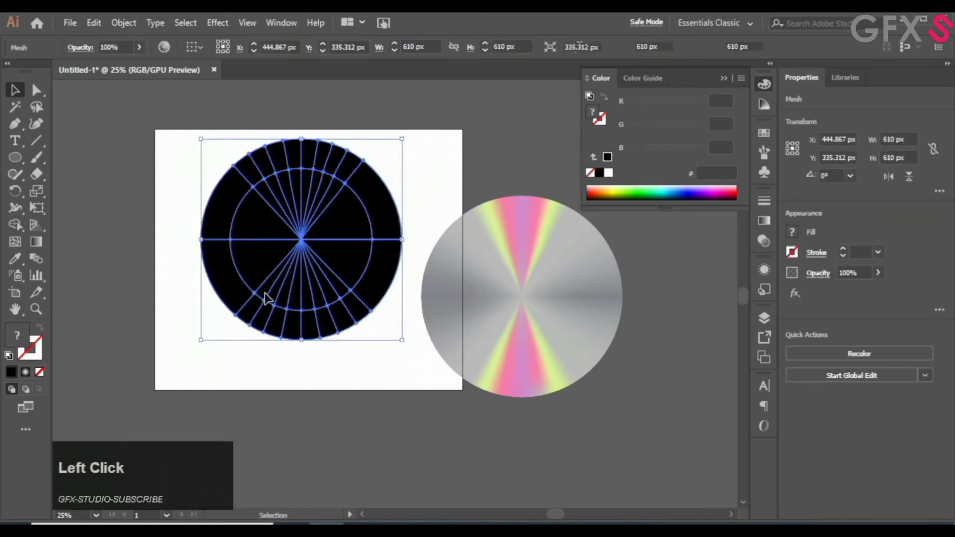
# Set the blending mode of the black circle over the mesh disc to Multiply
pyautogui.keyDown('shift'); pyautogui.click(268, 299); pyautogui.keyUp('shift')
pyautogui.hotkey('ctrl', 'h')
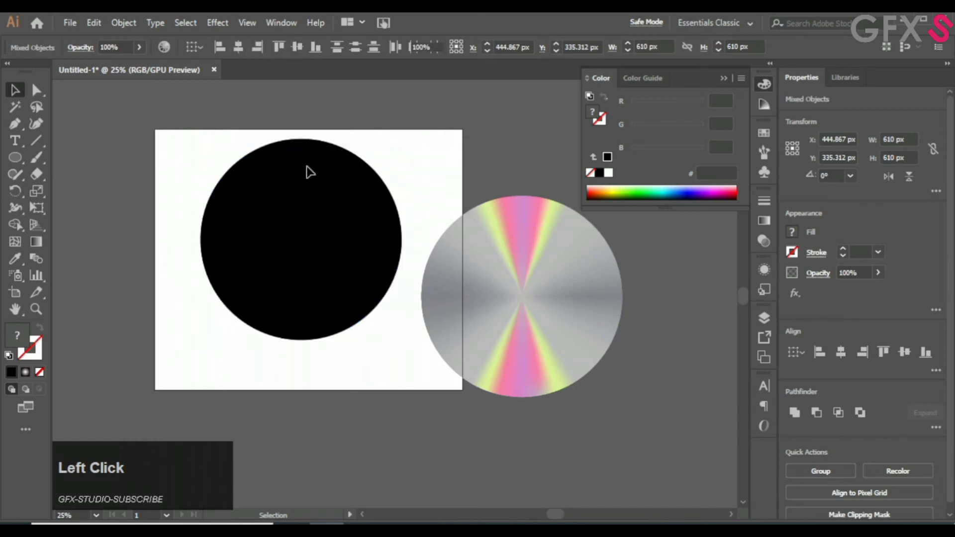
pyautogui.click(309, 183)
pyautogui.click(280, 23)
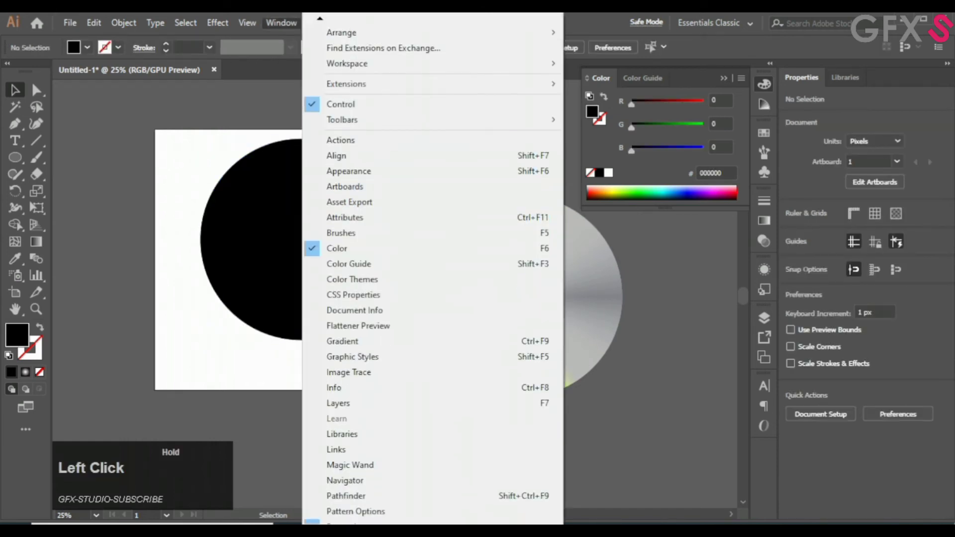
pyautogui.scroll(-10, 320, 522)
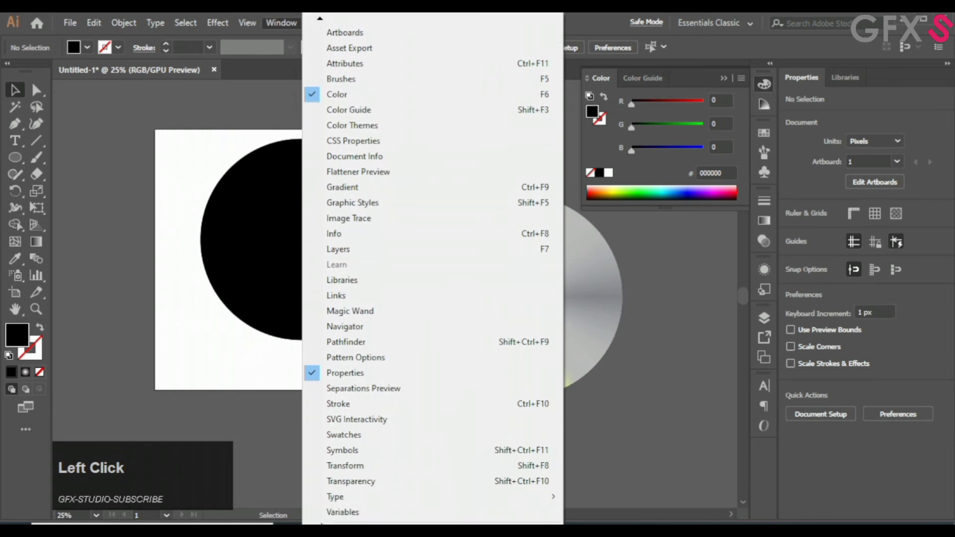
pyautogui.click(350, 480)
pyautogui.moveTo(706, 182); pyautogui.dragTo(620, 92)
pyautogui.click(370, 224)
pyautogui.click(565, 135)
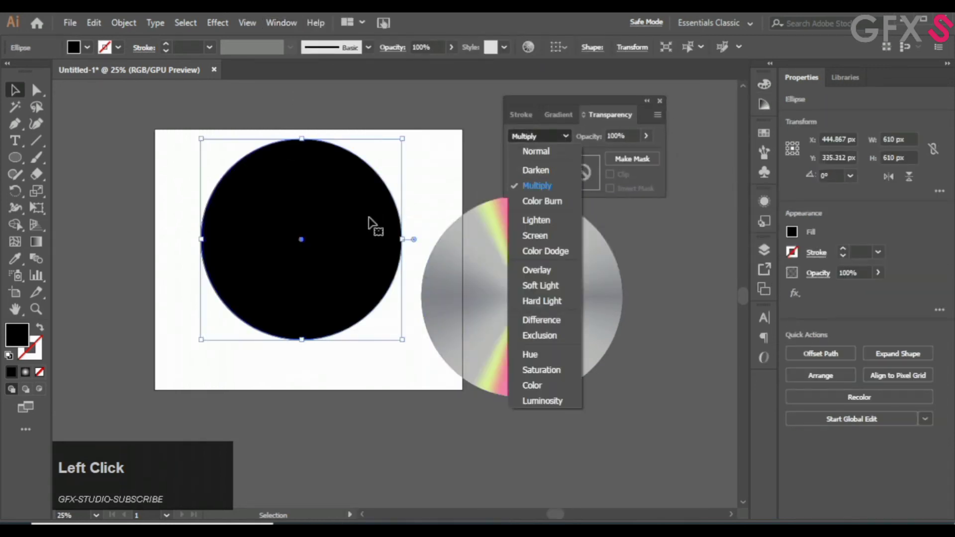
# Fill the overlay circle with dark grey (RGB 99, 92, 92) and lower its opacity to 66%
pyautogui.doubleClick(15, 330)
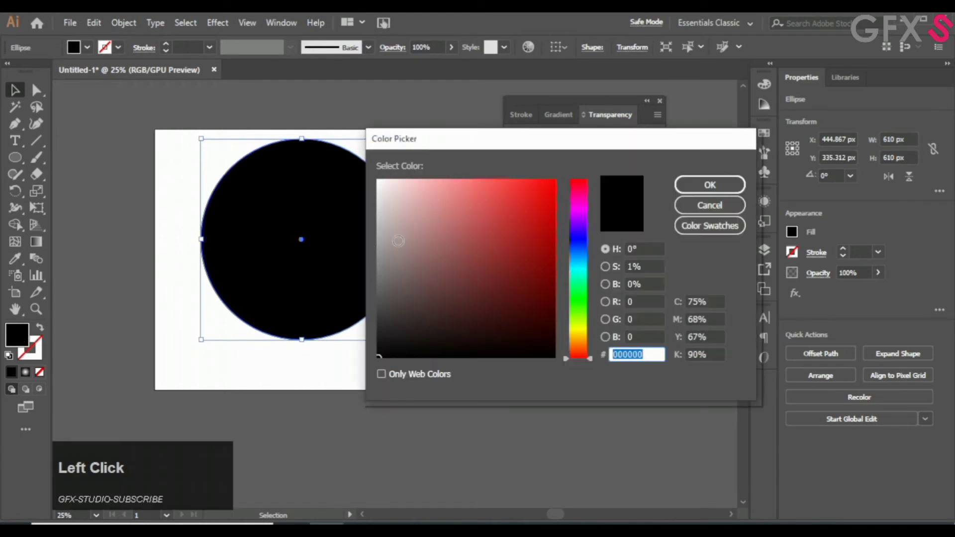
pyautogui.click(390, 294)
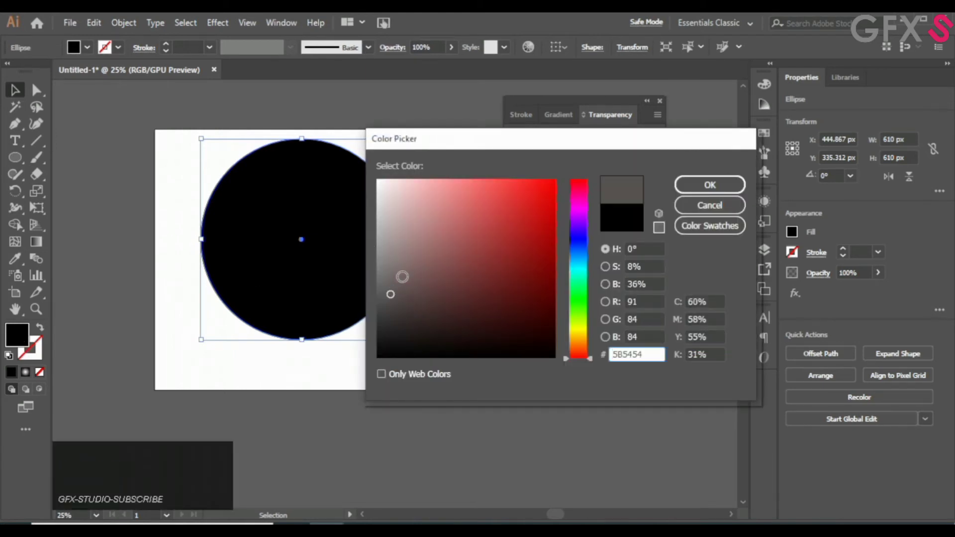
pyautogui.click(395, 278)
pyautogui.click(389, 286)
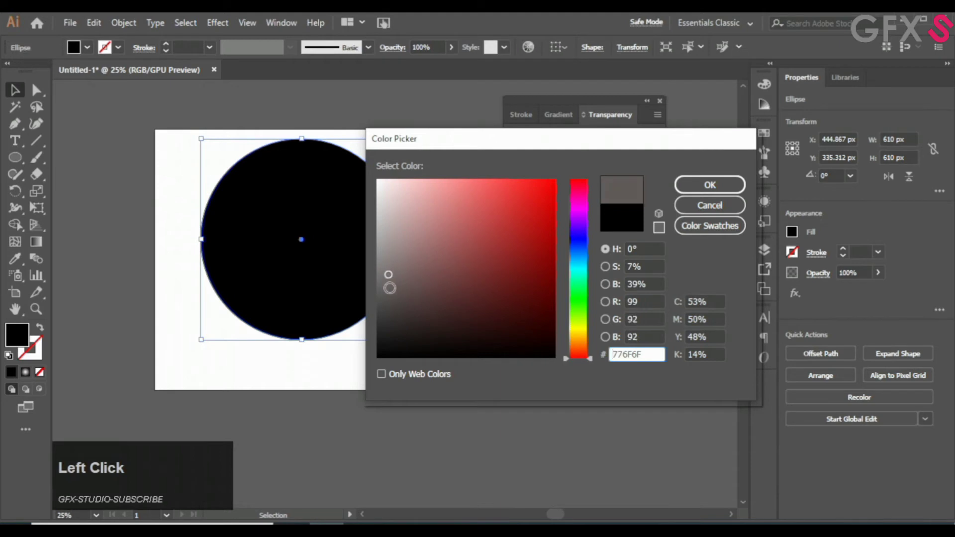
pyautogui.click(710, 185)
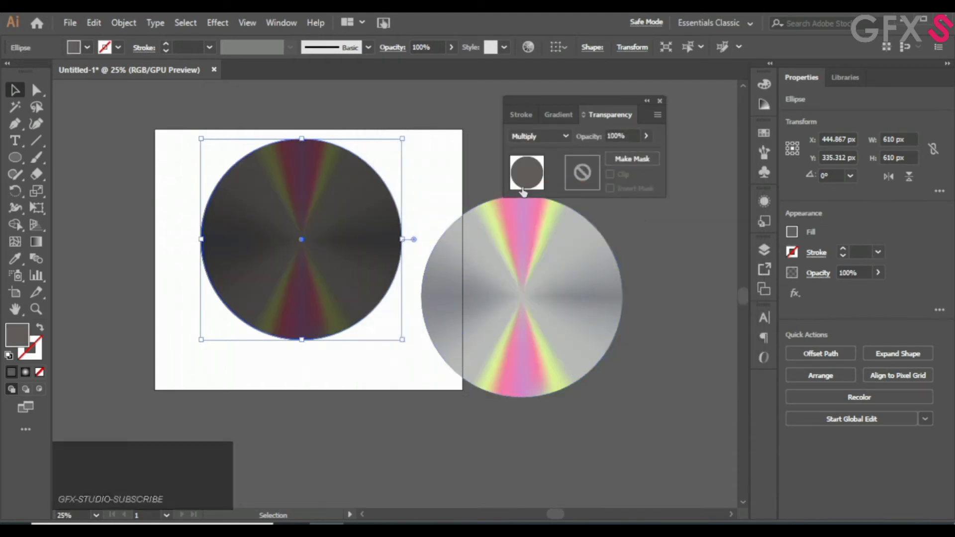
pyautogui.scroll(-2, 619, 136)
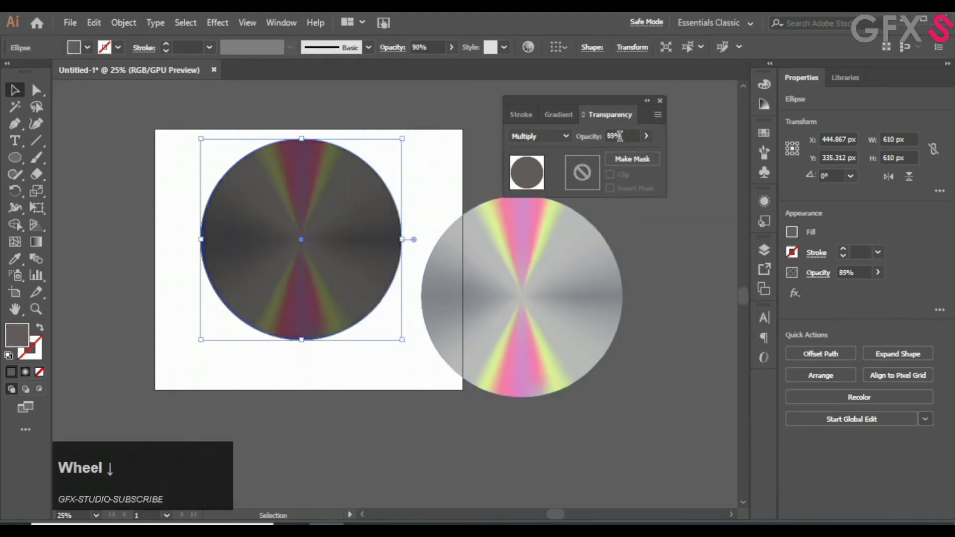
pyautogui.scroll(-20, 619, 136)
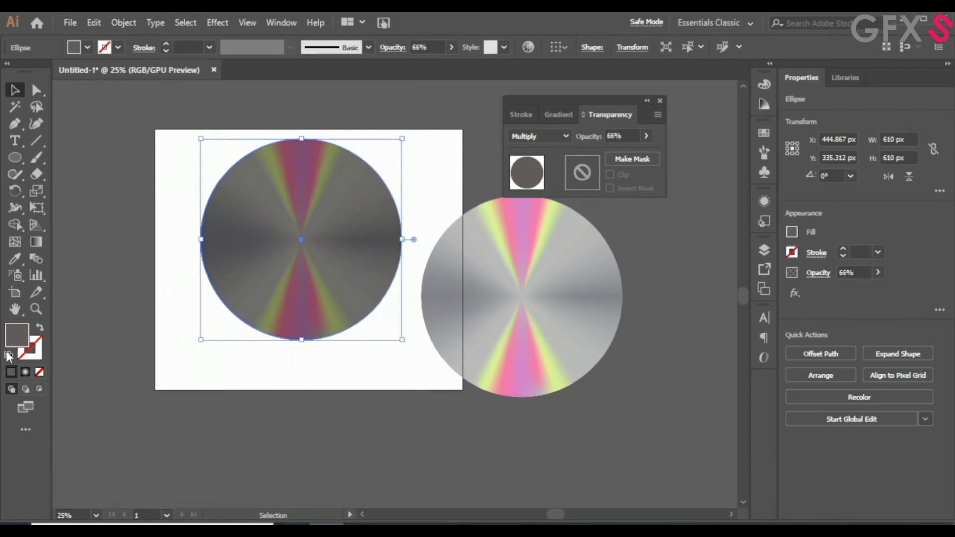
# Change the overlay circle's fill to a lighter grey and raise its opacity
pyautogui.doubleClick(17, 335)
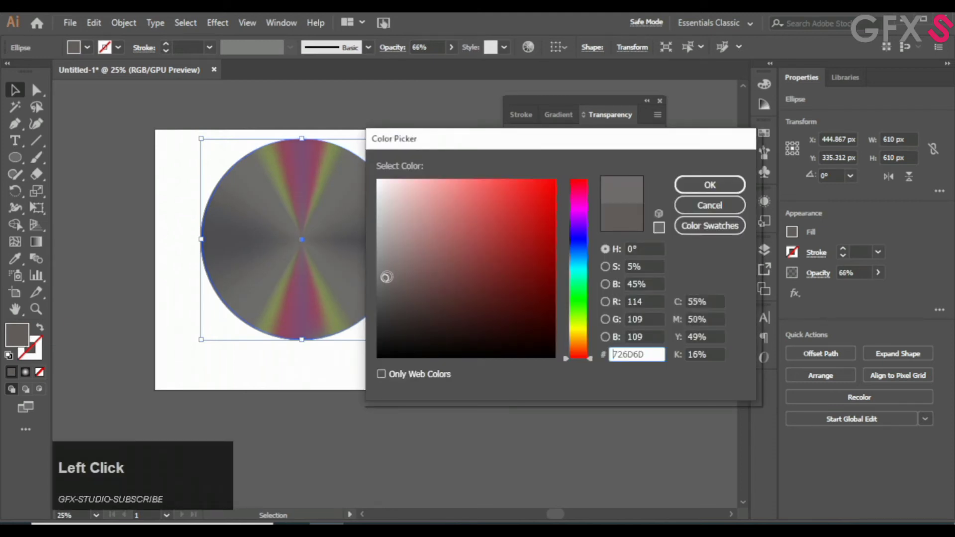
pyautogui.click(382, 263)
pyautogui.click(709, 185)
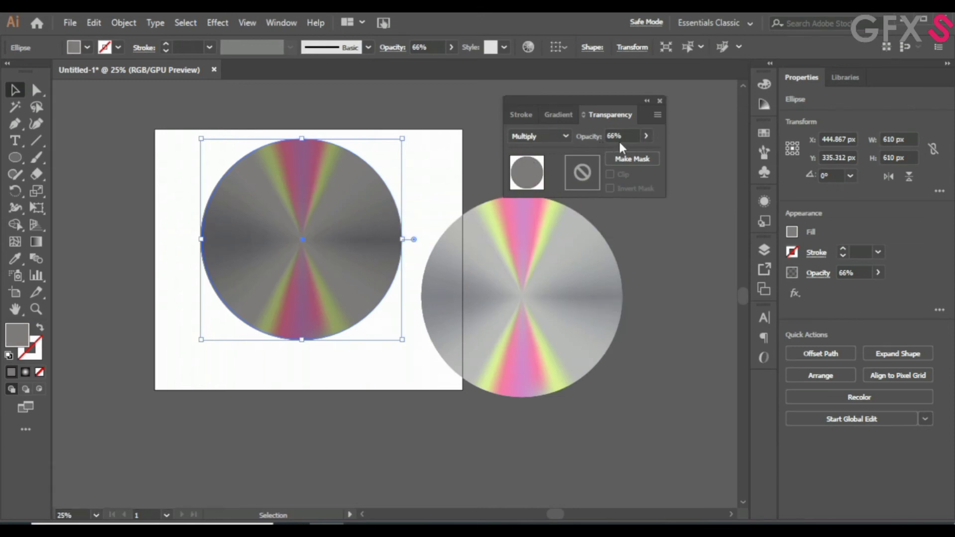
pyautogui.click(645, 136)
pyautogui.moveTo(628, 155); pyautogui.dragTo(645, 140)
# Isolate the group of overlay circle and mesh disc, rotate its contents 90°, and leave isolation mode
pyautogui.doubleClick(363, 257)
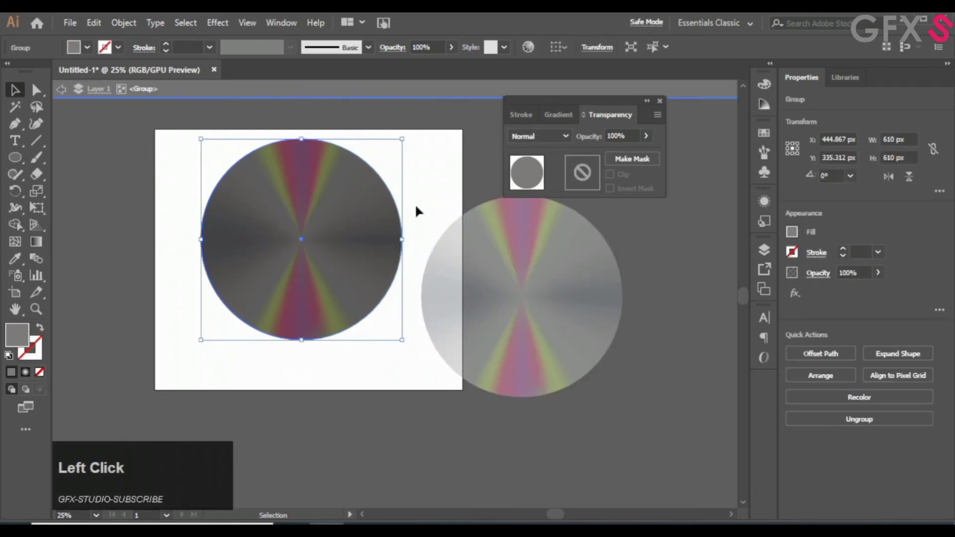
pyautogui.moveTo(403, 338); pyautogui.dragTo(397, 151)
pyautogui.press('shift')
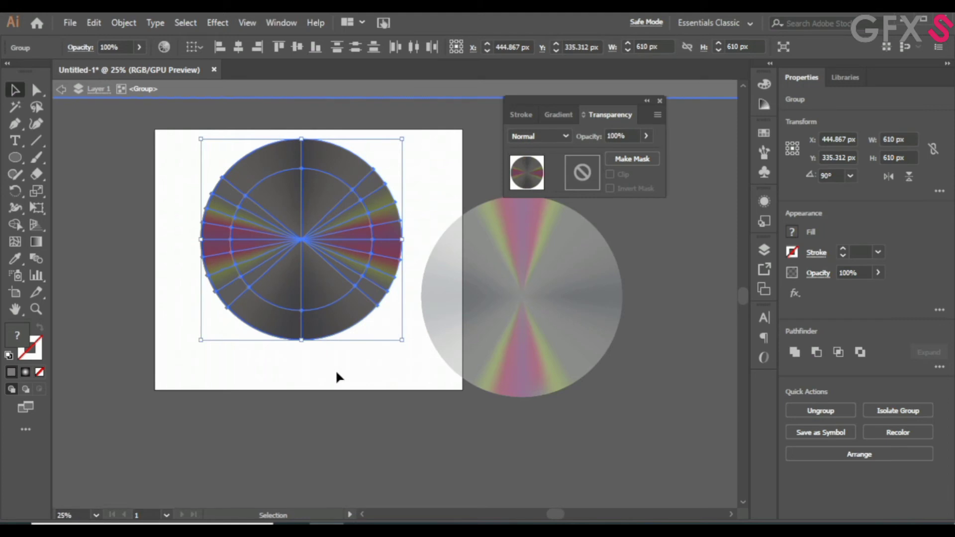
pyautogui.click(305, 374)
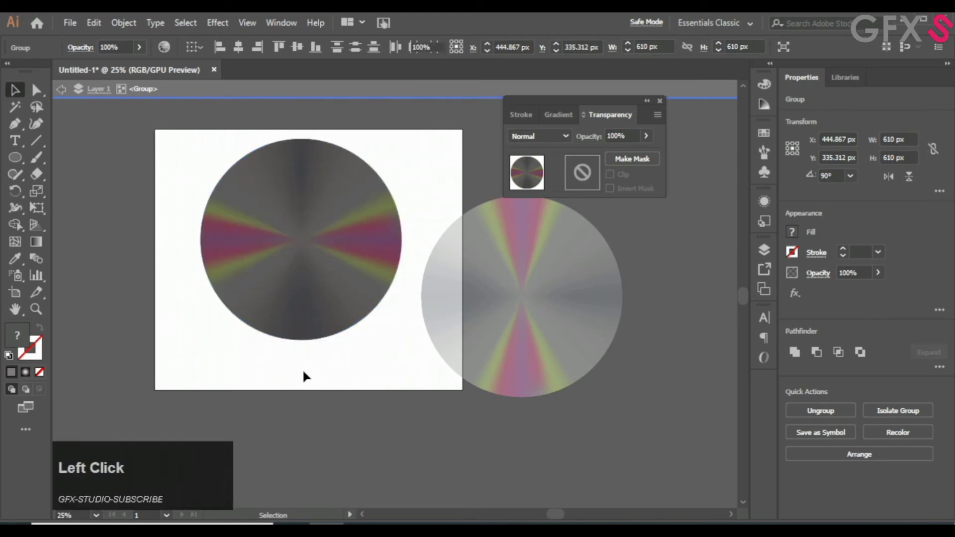
pyautogui.doubleClick(380, 373)
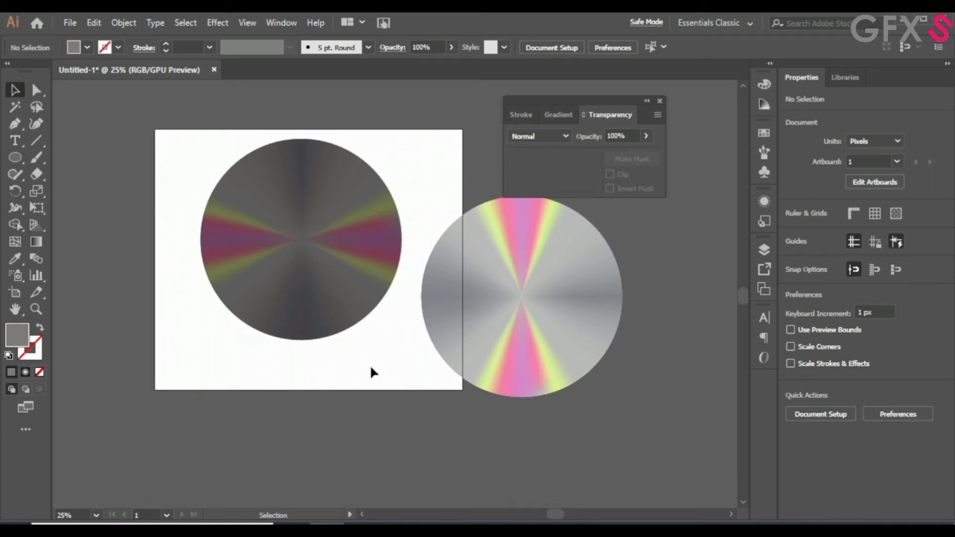
# Move the bright mesh disc fully off the artboard, clear of the darkened disc
pyautogui.moveTo(545, 102); pyautogui.dragTo(571, 89)
pyautogui.moveTo(572, 260); pyautogui.dragTo(637, 262)
pyautogui.click(368, 371)
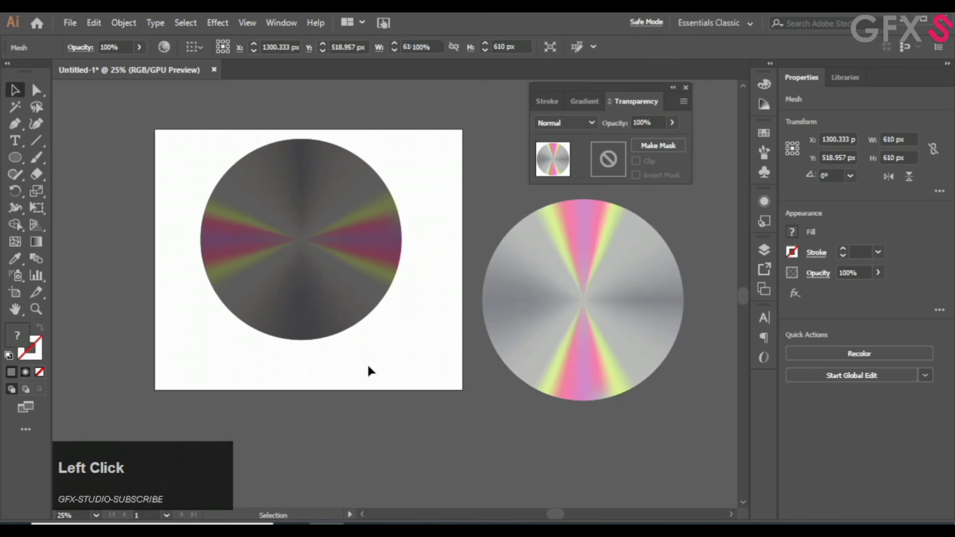
# Enlarge the darkened disc group proportionally from its centre to about 621 px
pyautogui.click(352, 306)
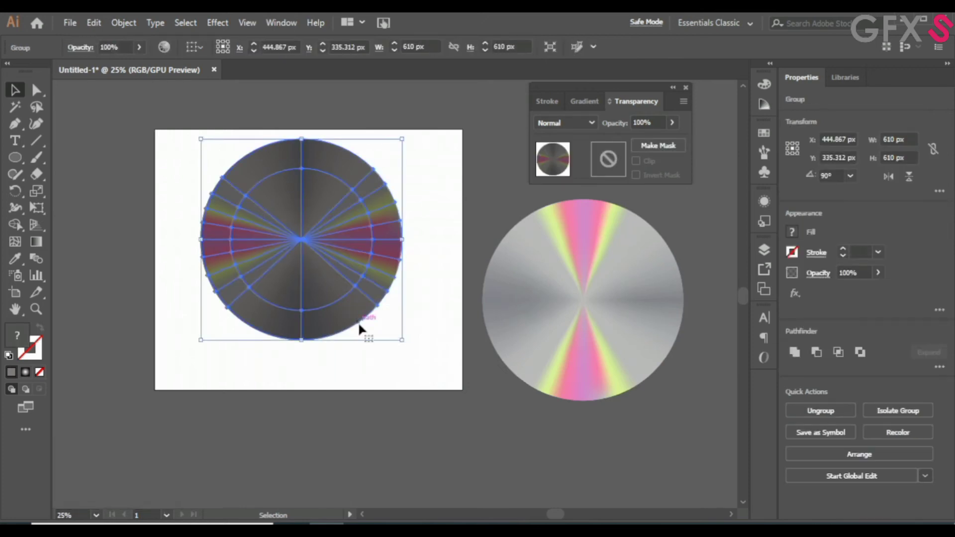
pyautogui.scroll(4, 360, 329)
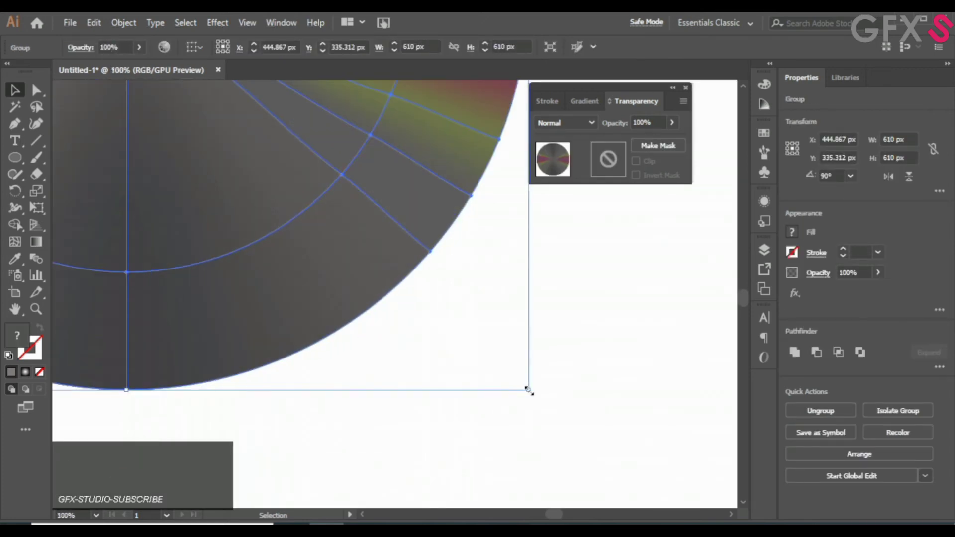
pyautogui.moveTo(528, 390); pyautogui.dragTo(537, 397)
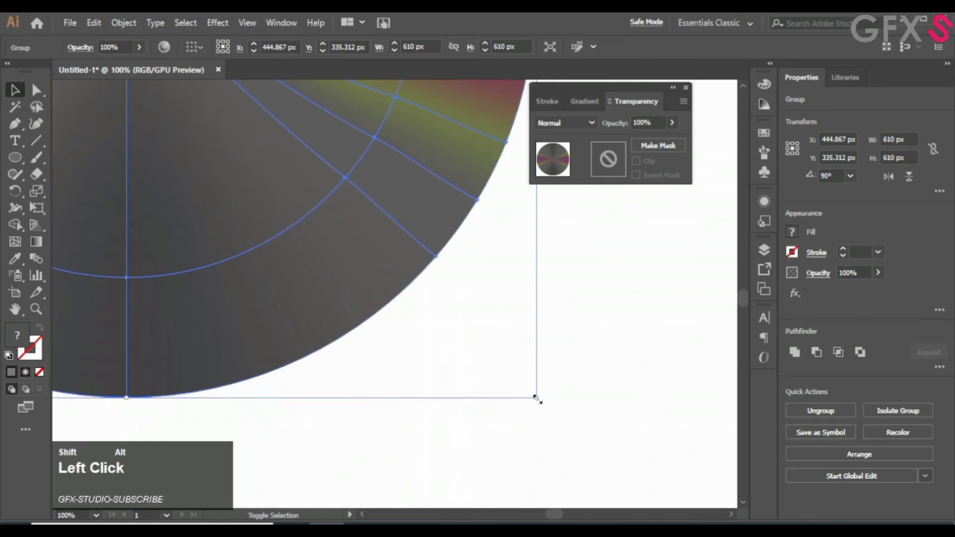
pyautogui.scroll(-3, 447, 363)
# Place the bright mesh disc in front of the enlarged dark disc and align both to their centres
pyautogui.click(587, 296)
pyautogui.moveTo(625, 312); pyautogui.dragTo(268, 225)
pyautogui.rightClick(268, 225)
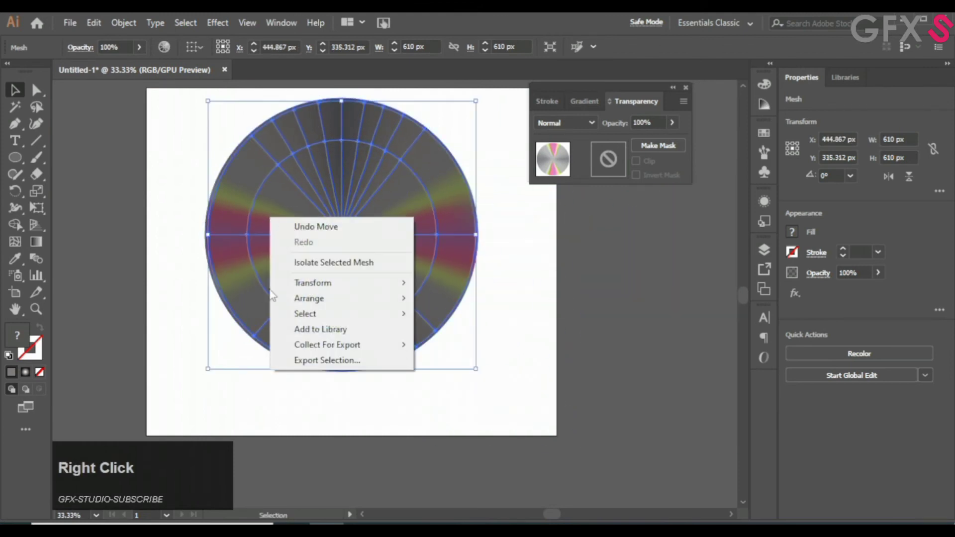
pyautogui.moveTo(308, 297)
pyautogui.click(460, 297)
pyautogui.click(495, 352)
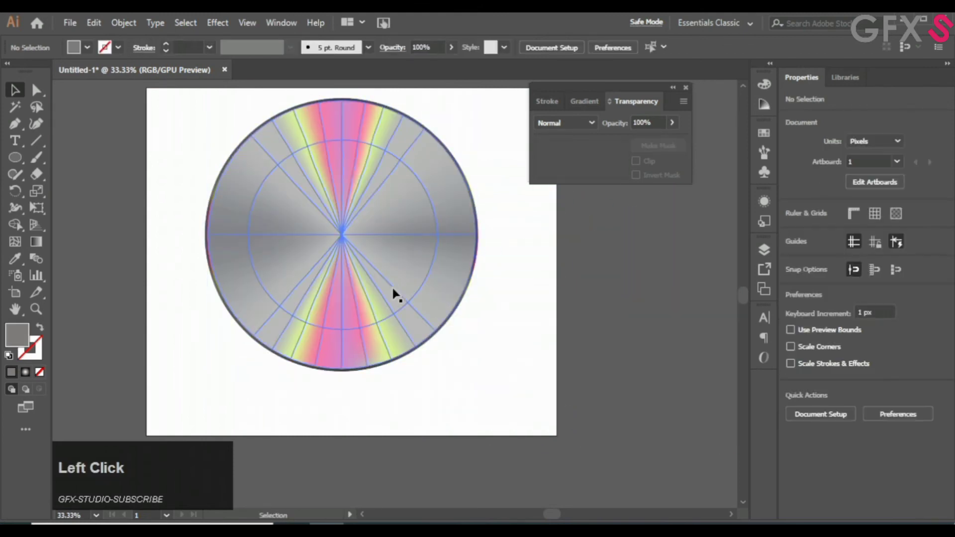
pyautogui.hotkey('ctrl', 'a')
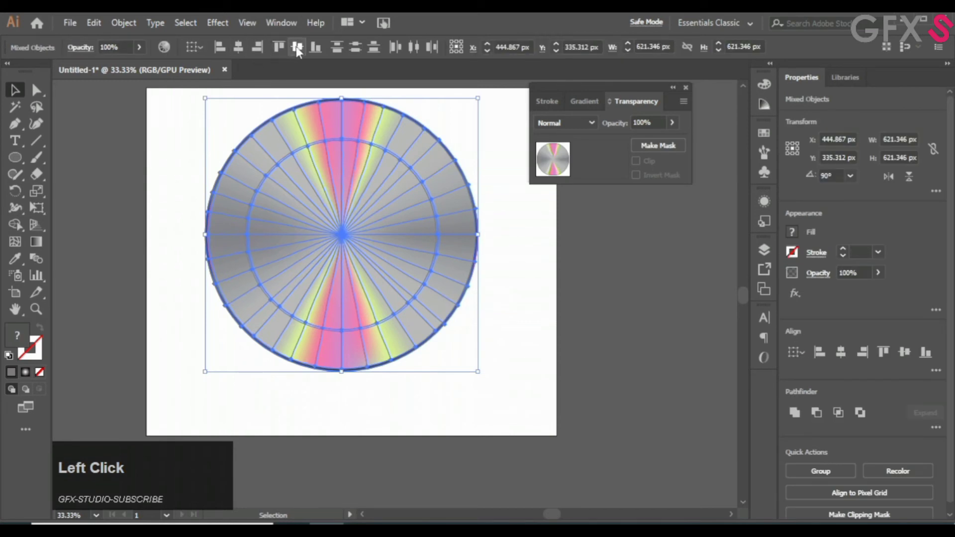
pyautogui.click(222, 371)
# Shrink the dark disc group from its centre to about 613 px so only a thin rim surrounds the bright disc
pyautogui.click(369, 372)
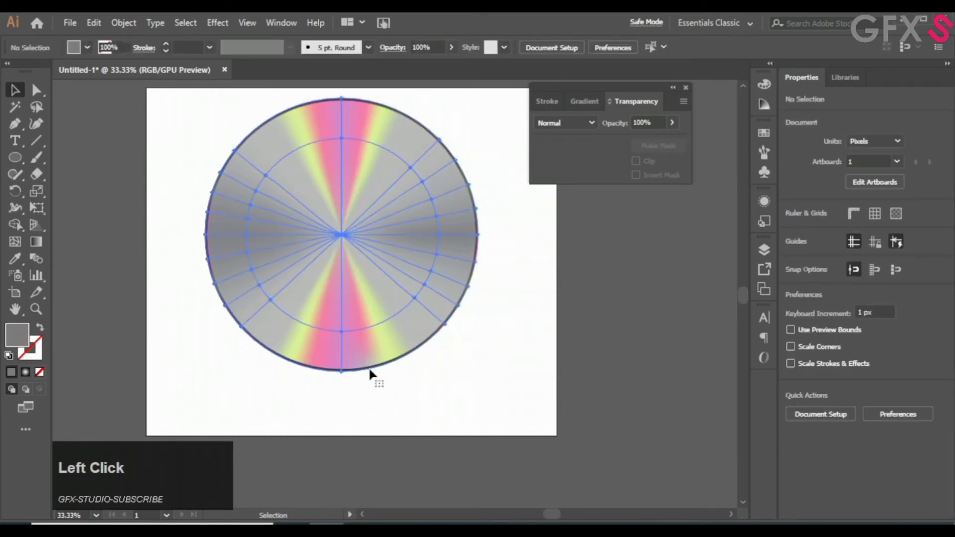
pyautogui.keyDown('alt'); pyautogui.scroll(3, 449, 375); pyautogui.keyUp('alt')
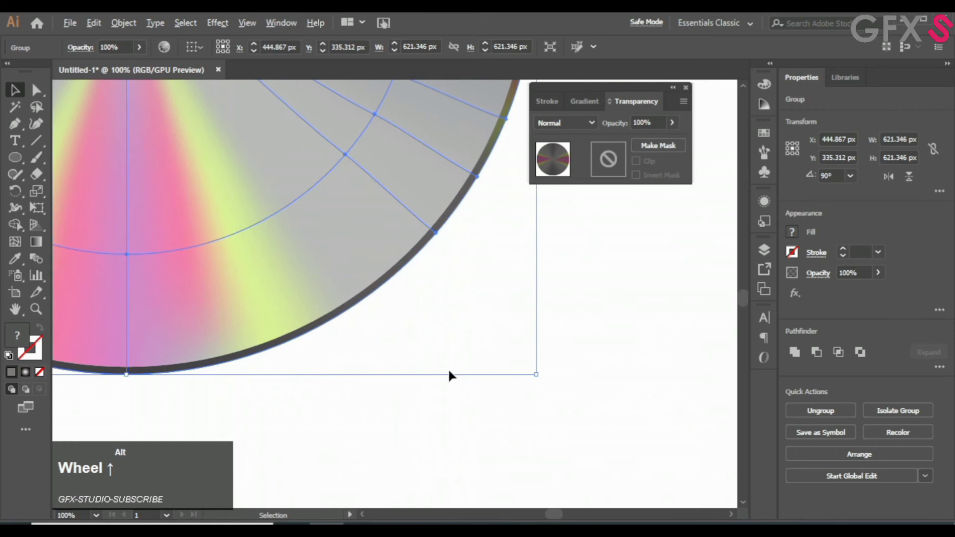
pyautogui.moveTo(537, 377); pyautogui.dragTo(534, 378)
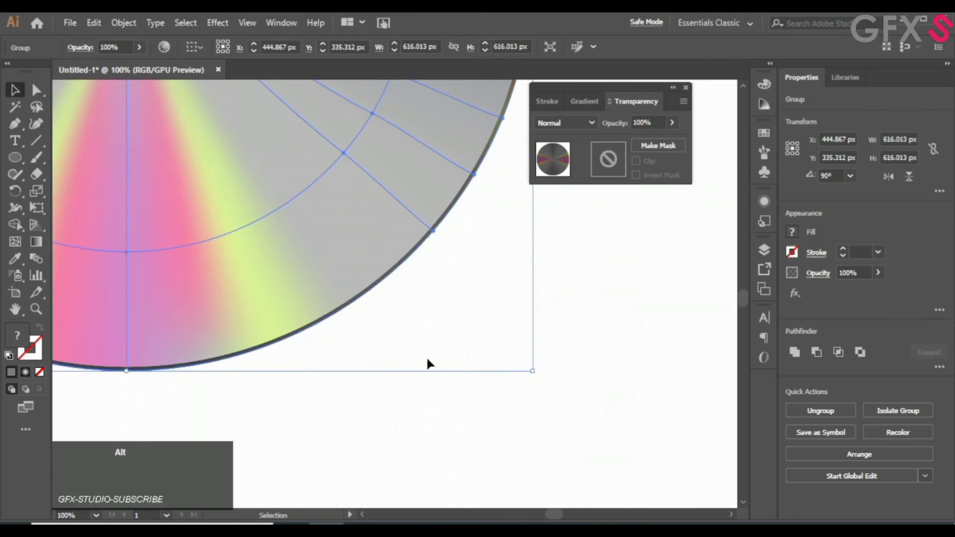
pyautogui.scroll(-3, 428, 363)
pyautogui.click(467, 385)
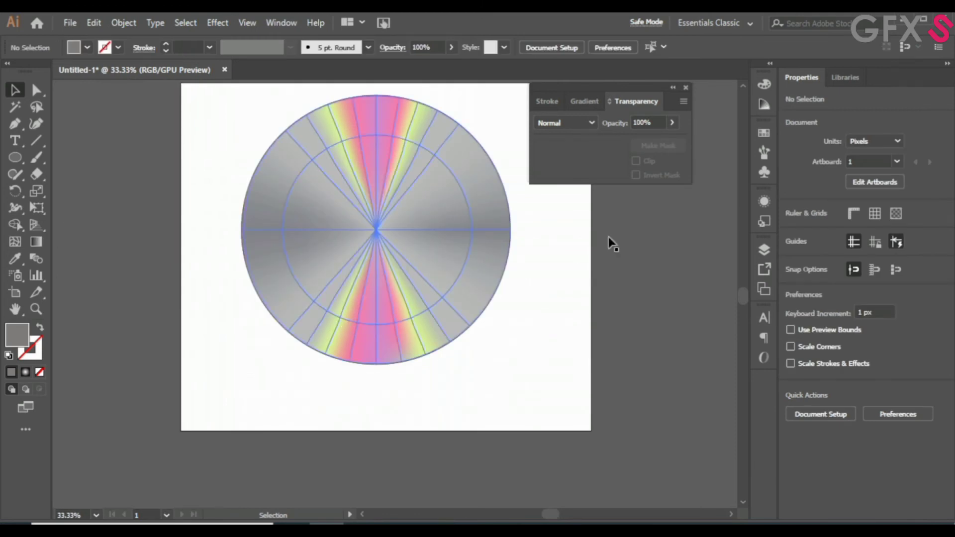
# Group the bright disc with the dark rim disc and move the group to the artboard's left edge
pyautogui.click(424, 283)
pyautogui.rightClick(408, 280)
pyautogui.click(444, 366)
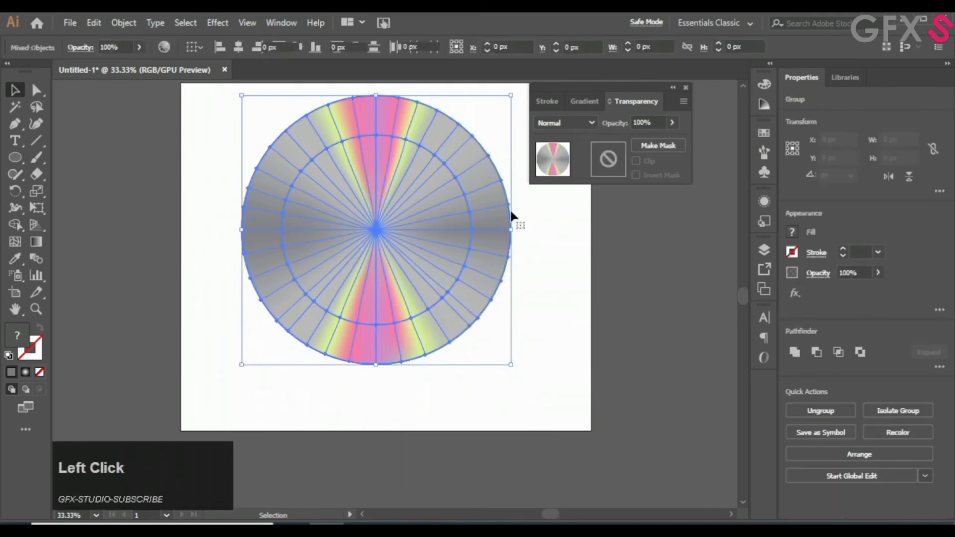
pyautogui.moveTo(566, 85); pyautogui.dragTo(620, 79)
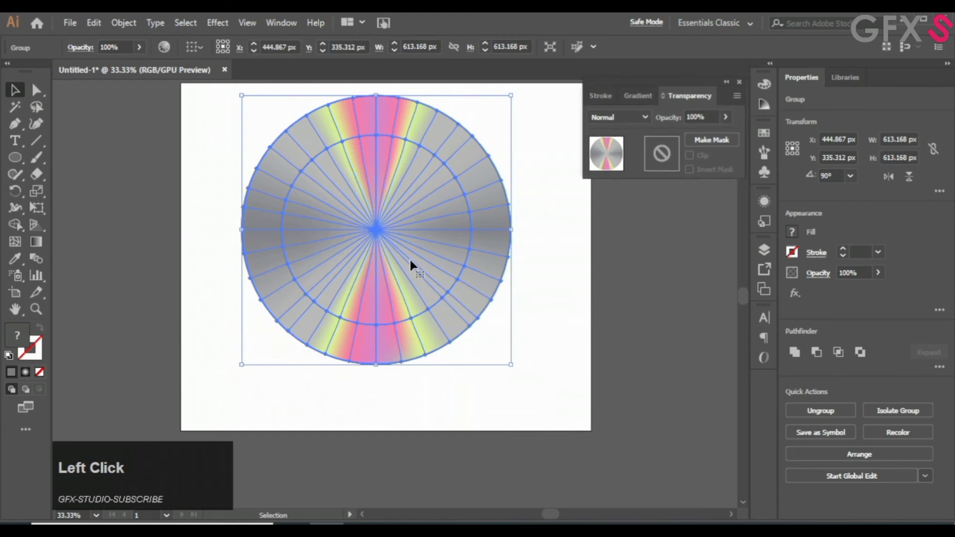
pyautogui.moveTo(407, 309); pyautogui.dragTo(374, 300)
pyautogui.moveTo(388, 252); pyautogui.dragTo(311, 261)
# Draw an 89.6 px circle beside the disc and fill it with light grey sampled from the disc
pyautogui.click(11, 162)
pyautogui.moveTo(441, 165); pyautogui.dragTo(454, 185)
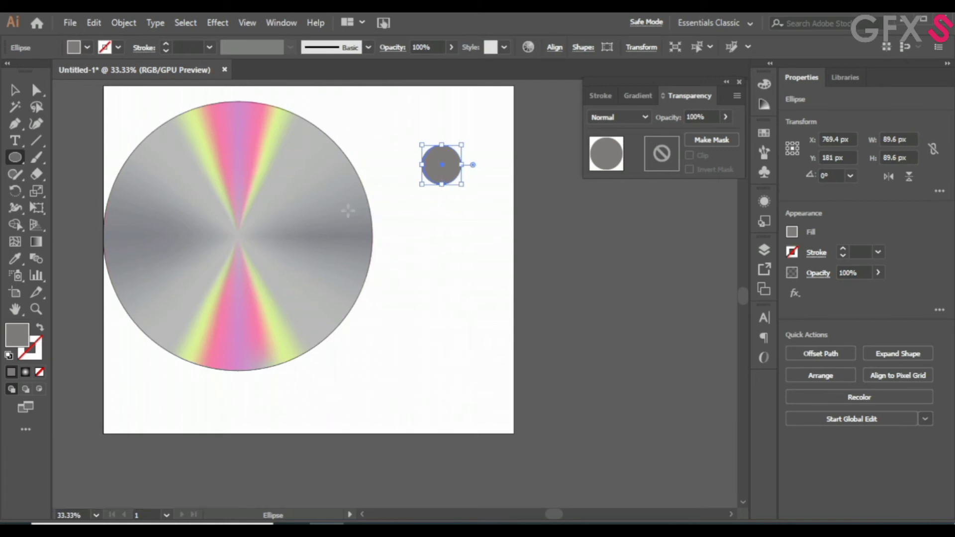
pyautogui.click(16, 257)
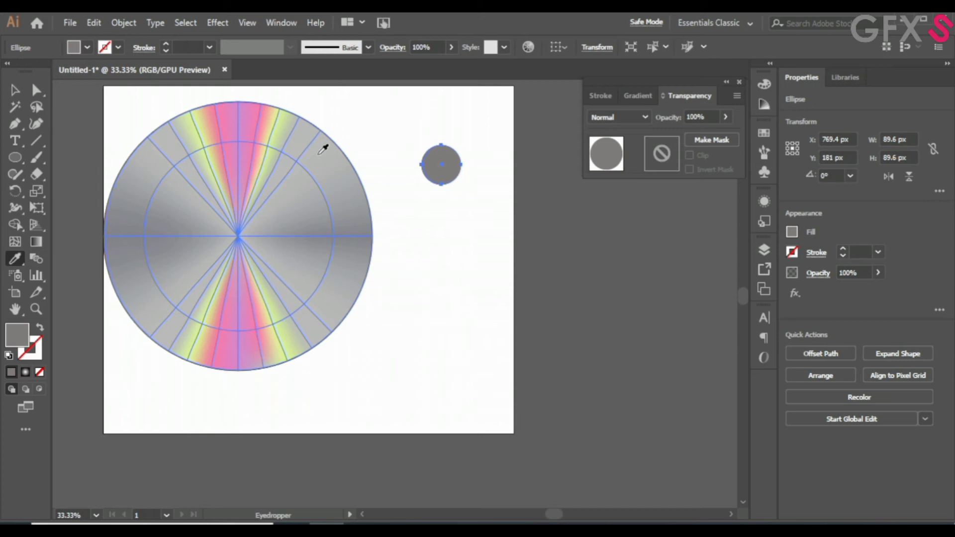
pyautogui.click(307, 139)
pyautogui.click(15, 90)
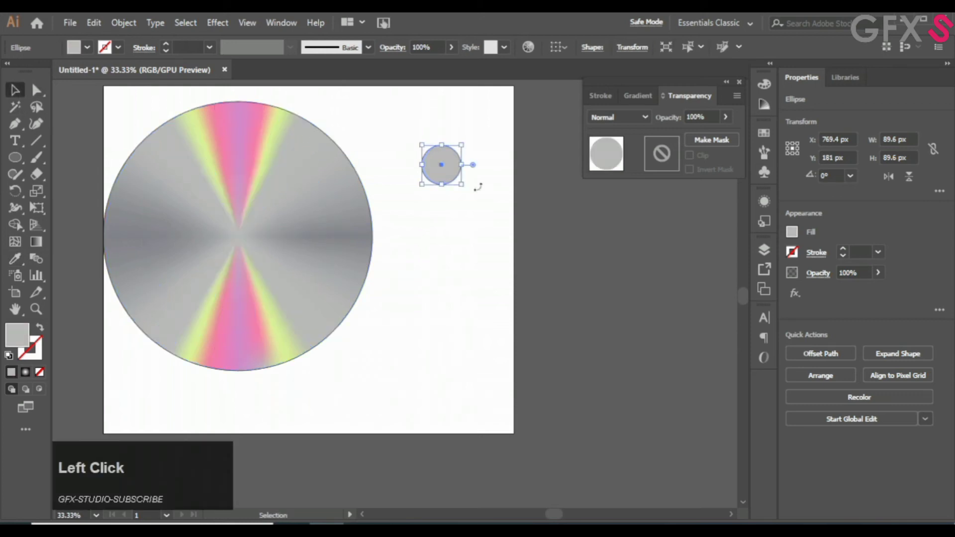
# Create a 166.4 px light grey circle with a smaller concentric circle inside it, below the first small circle
pyautogui.moveTo(444, 166); pyautogui.dragTo(453, 259)
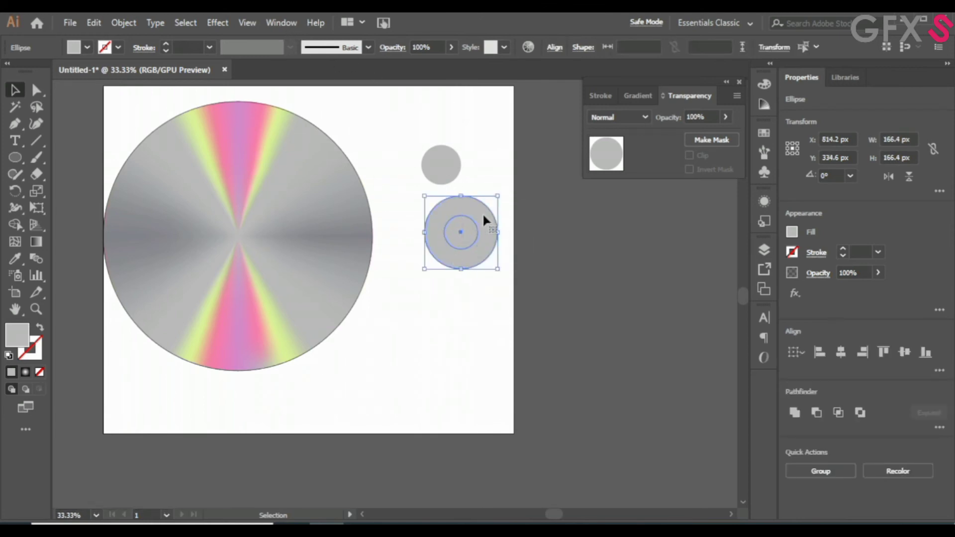
pyautogui.click(555, 46)
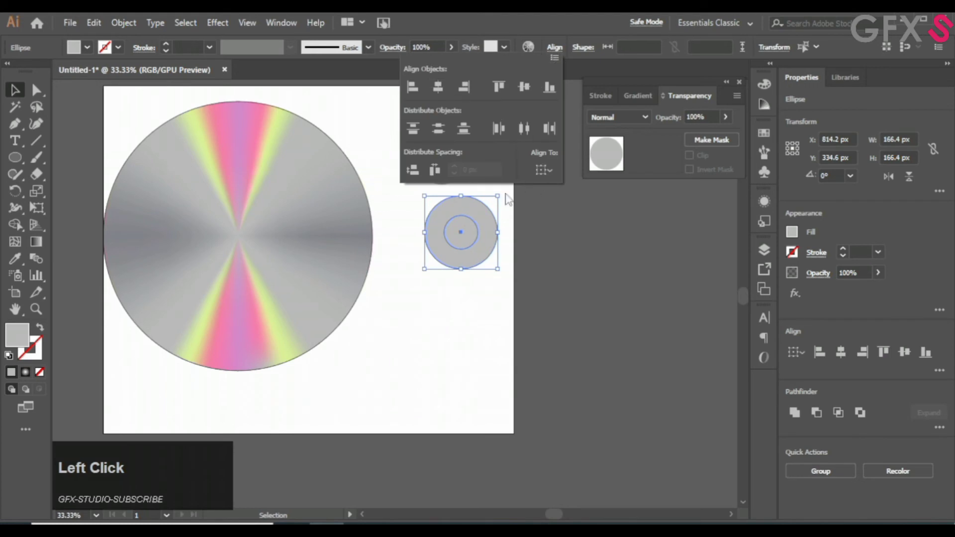
pyautogui.moveTo(470, 235); pyautogui.dragTo(470, 235)
pyautogui.click(523, 234)
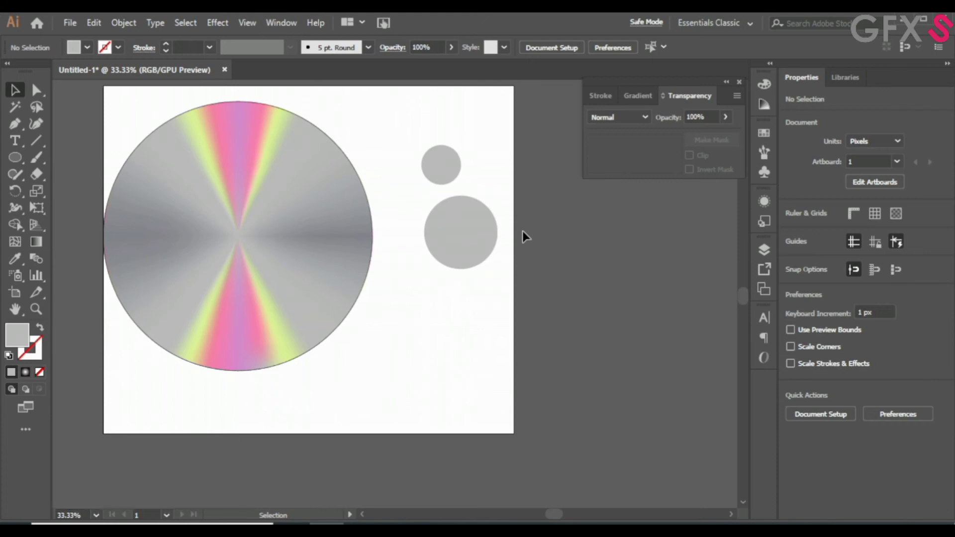
# Cut the inner circle out of the 166.4 px grey circle with Pathfinder's Minus Front to form a ring
pyautogui.click(466, 219)
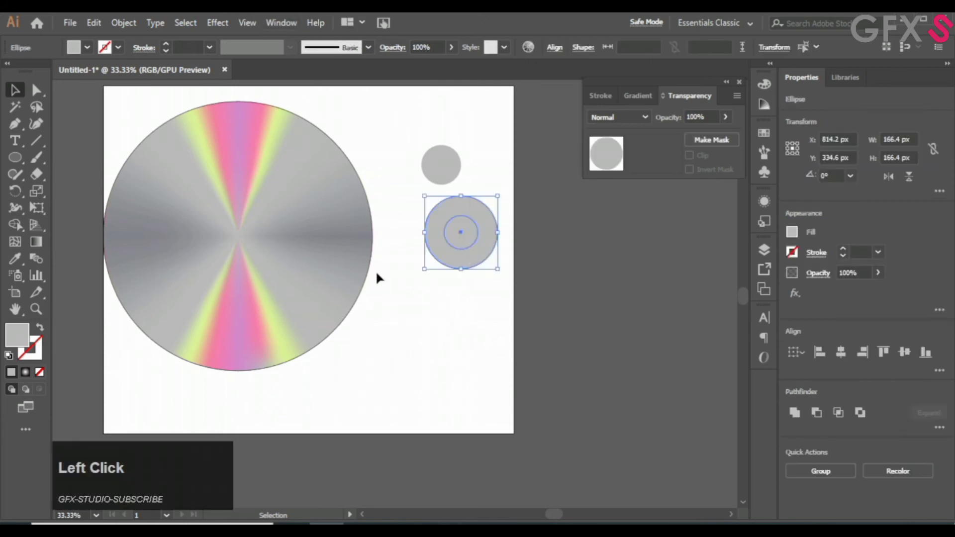
pyautogui.click(281, 23)
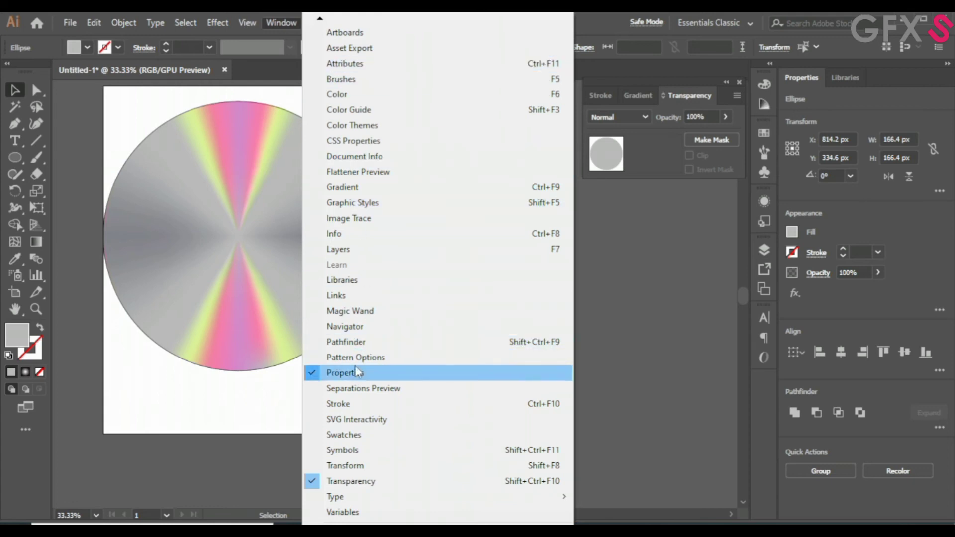
pyautogui.click(357, 346)
pyautogui.moveTo(540, 102); pyautogui.dragTo(569, 196)
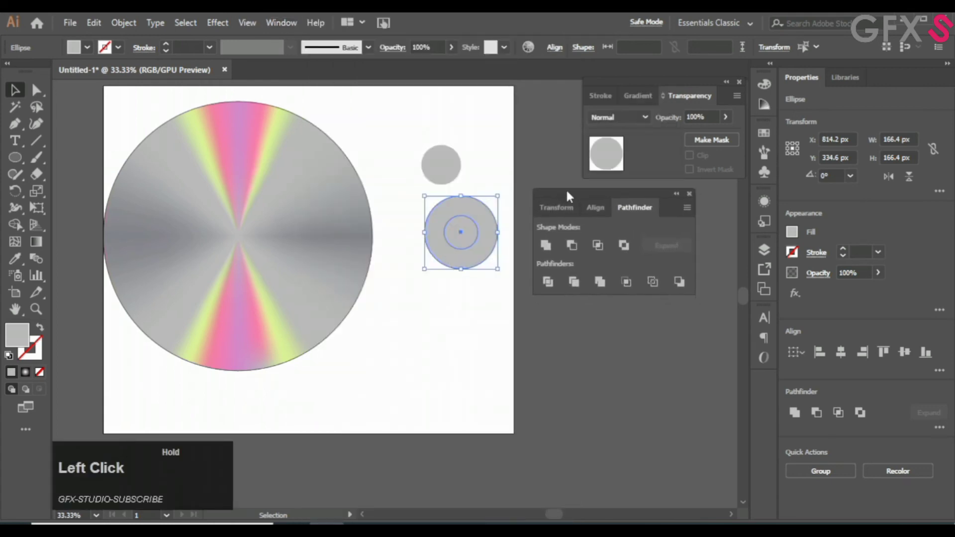
pyautogui.click(569, 247)
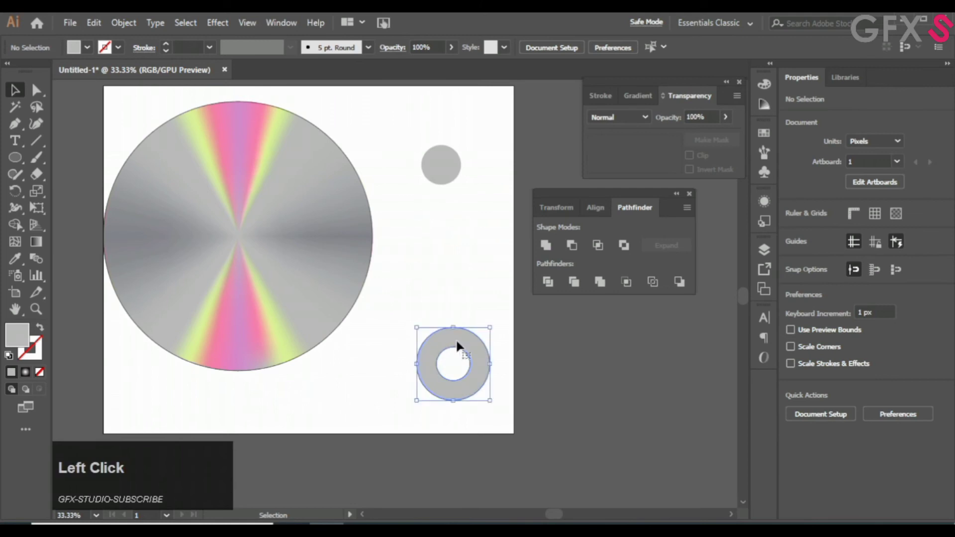
# Copy the grey ring above itself, and enlarge the lower ring's hole until only a thin band remains
pyautogui.moveTo(457, 345); pyautogui.dragTo(460, 238)
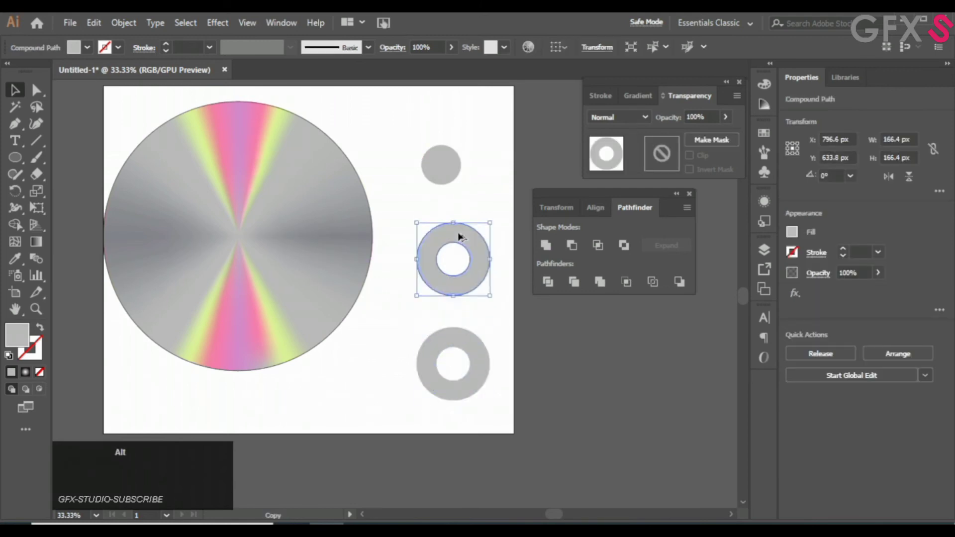
pyautogui.click(467, 362)
pyautogui.doubleClick(468, 365)
pyautogui.click(467, 365)
pyautogui.moveTo(470, 381); pyautogui.dragTo(486, 403)
pyautogui.click(522, 371)
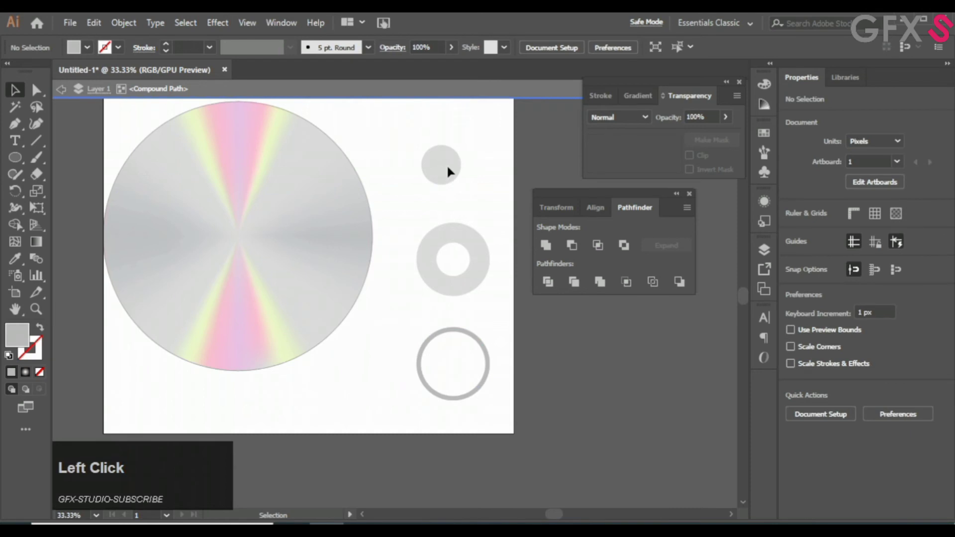
# Reduce the small grey circle to 75.2 px and centre it horizontally and vertically in the thick ring
pyautogui.doubleClick(467, 183)
pyautogui.click(455, 177)
pyautogui.moveTo(460, 183); pyautogui.dragTo(453, 259)
pyautogui.keyDown('shift'); pyautogui.click(441, 255); pyautogui.keyUp('shift')
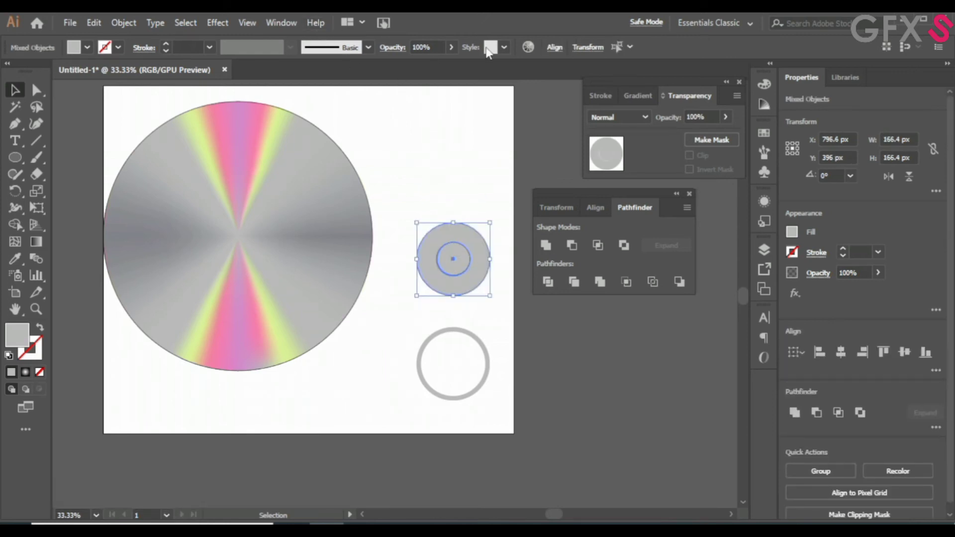
pyautogui.click(554, 47)
pyautogui.click(498, 88)
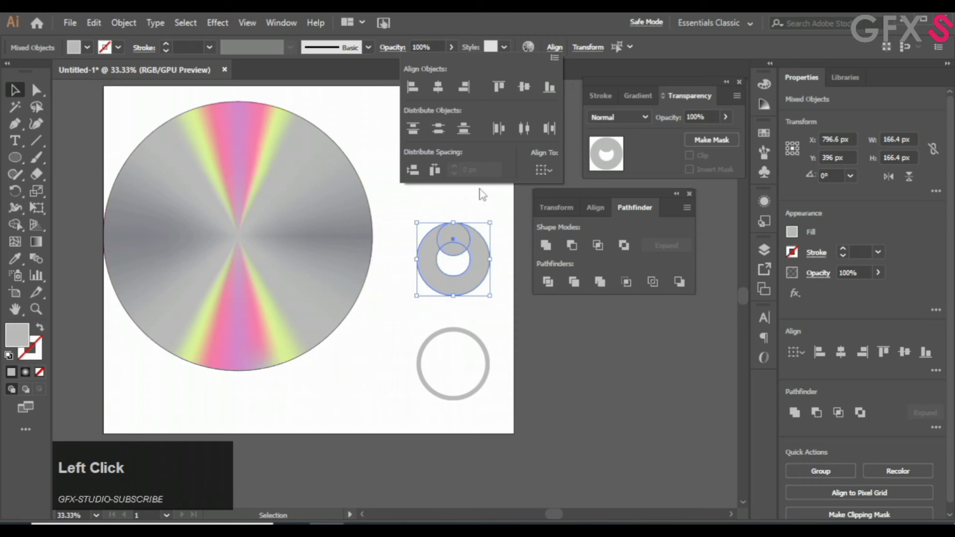
pyautogui.click(437, 88)
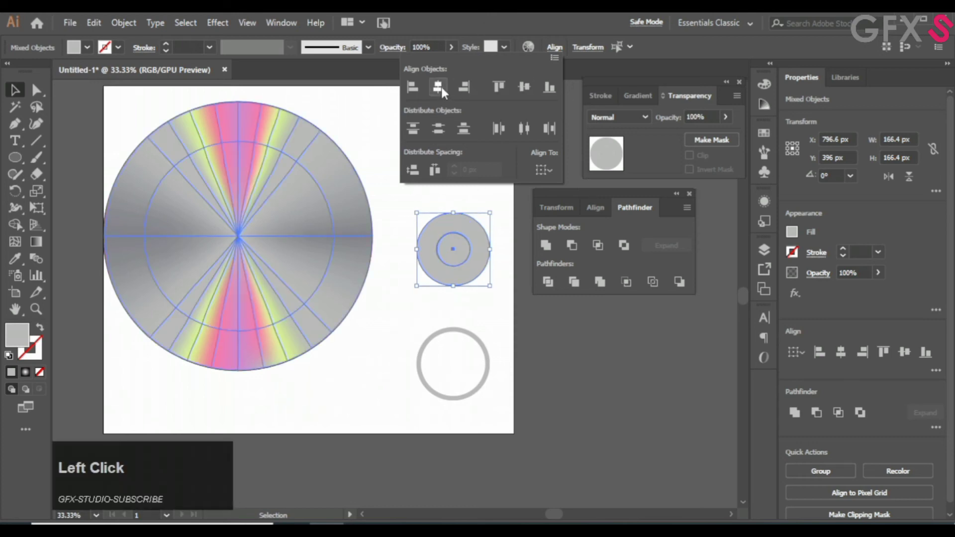
pyautogui.click(477, 258)
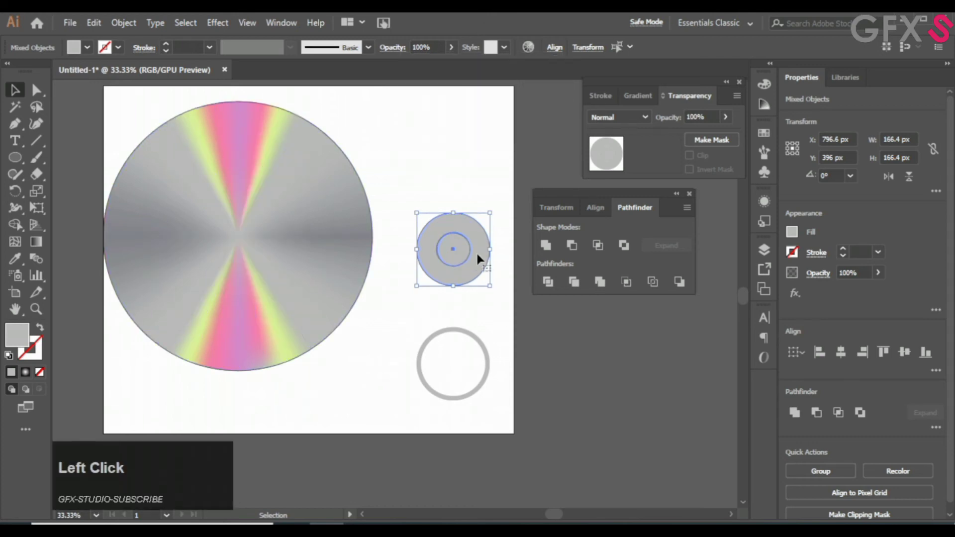
# Shrink the small circle slightly from its centre to leave a narrow gap inside the thick ring
pyautogui.click(449, 250)
pyautogui.click(471, 295)
pyautogui.click(461, 251)
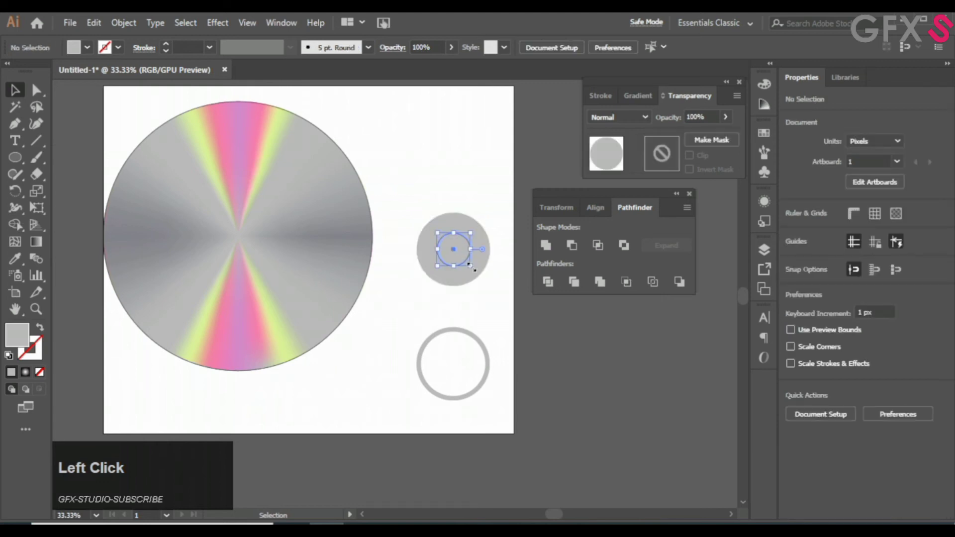
pyautogui.moveTo(470, 266); pyautogui.dragTo(467, 263)
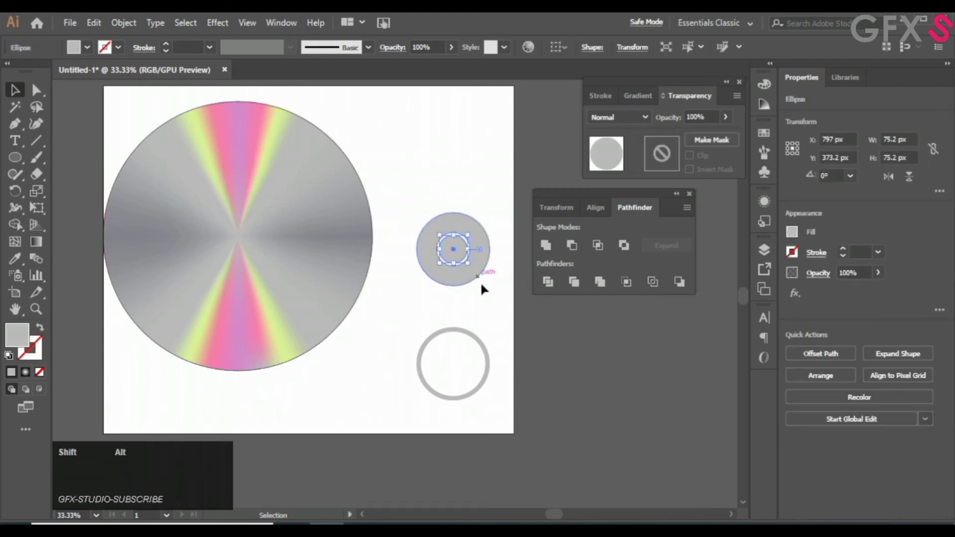
pyautogui.click(479, 295)
# Place the thin ring concentrically over the thick ring and enlarge it from its centre to 204 px
pyautogui.moveTo(488, 357); pyautogui.dragTo(491, 243)
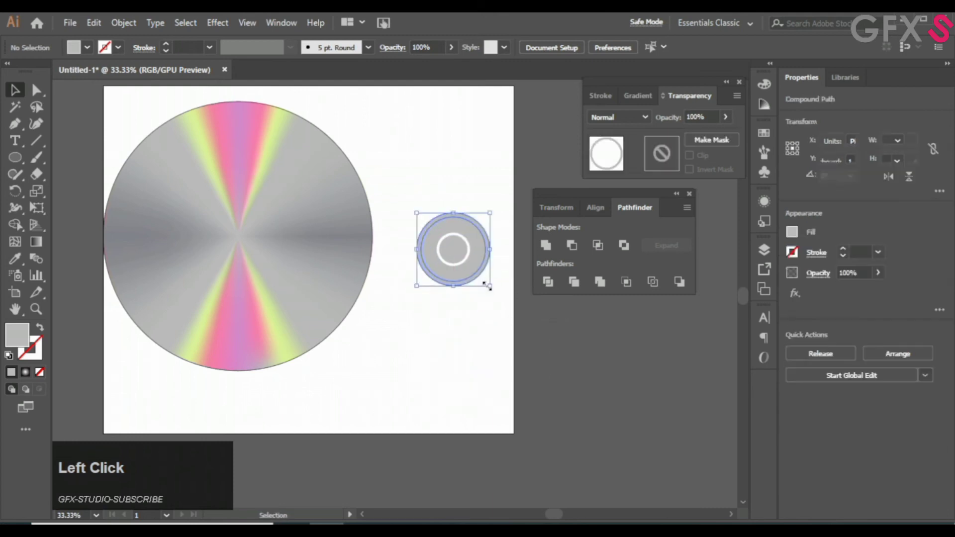
pyautogui.moveTo(487, 286); pyautogui.dragTo(497, 300)
pyautogui.click(490, 335)
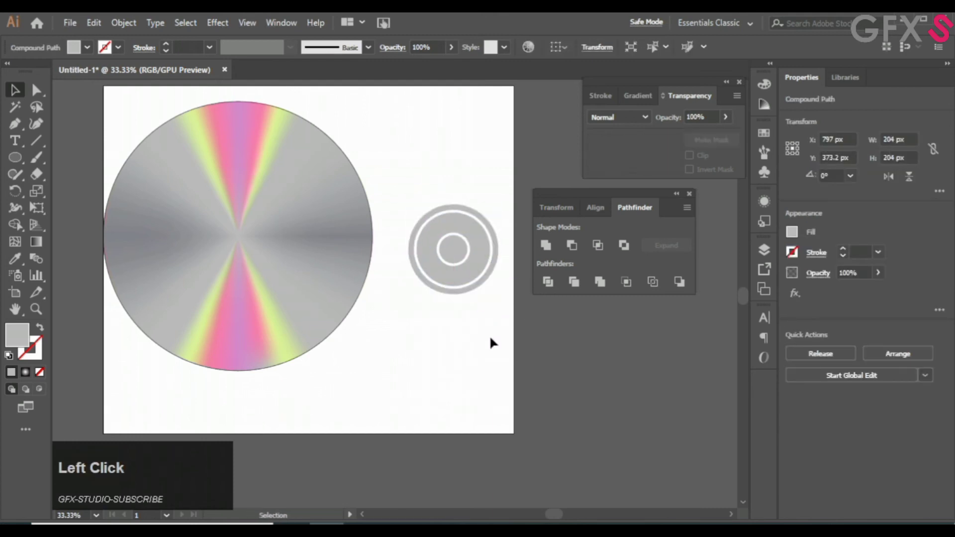
# Try a smaller size of about 54 px for the innermost circle, scaling it from its centre
pyautogui.click(458, 256)
pyautogui.moveTo(465, 262); pyautogui.dragTo(469, 264)
pyautogui.click(459, 325)
pyautogui.click(461, 254)
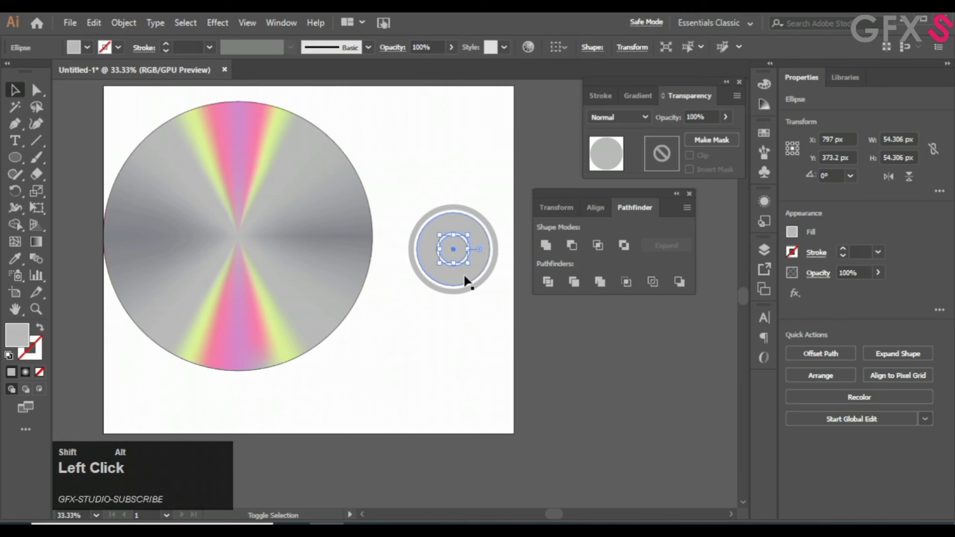
pyautogui.click(461, 326)
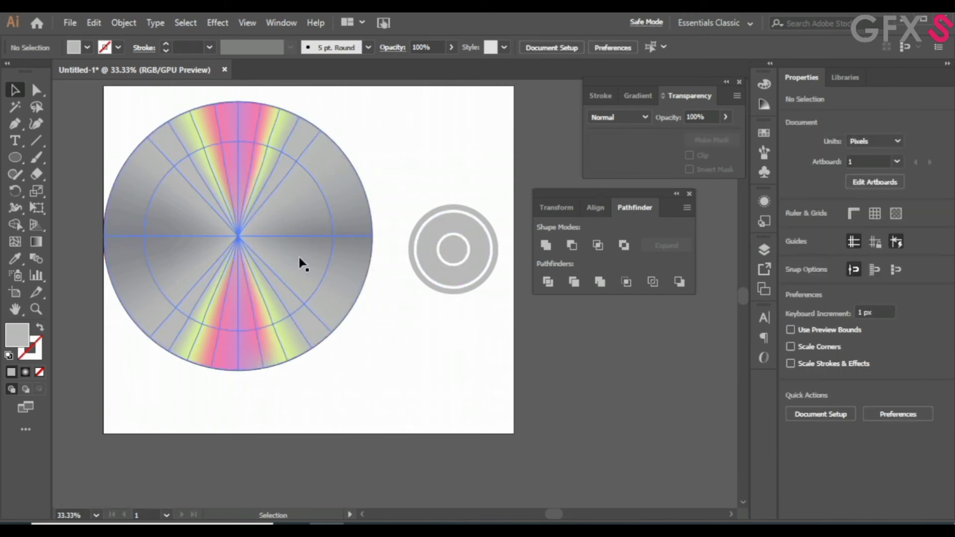
# Place spare copies of the colourful disc beyond the artboard's lower-right corner and of the concentric rings below the originals
pyautogui.press('alt')
pyautogui.moveTo(313, 296); pyautogui.dragTo(703, 481)
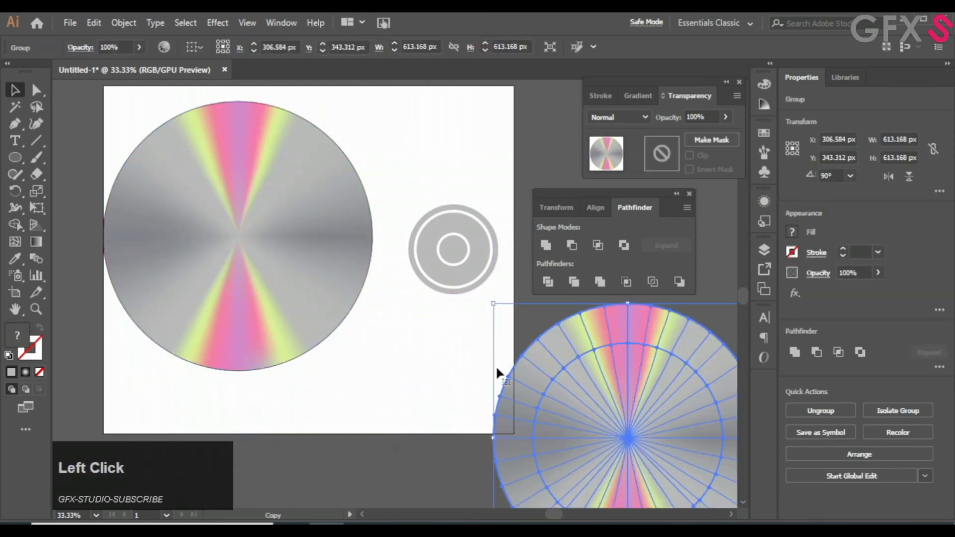
pyautogui.click(450, 247)
pyautogui.press('alt')
pyautogui.moveTo(449, 247); pyautogui.dragTo(422, 391)
# Group the original concentric rings with their centre circle, and group the spare copy as well
pyautogui.rightClick(451, 257)
pyautogui.click(460, 226)
pyautogui.rightClick(453, 239)
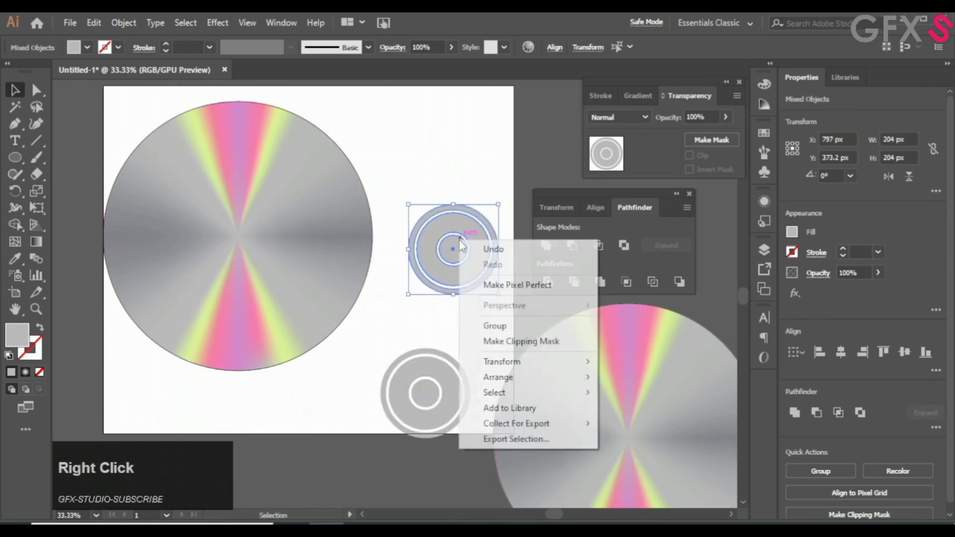
pyautogui.click(485, 324)
pyautogui.click(427, 400)
pyautogui.rightClick(416, 391)
pyautogui.click(469, 258)
# Move the original ring group onto the artboard's disc and align both horizontally and vertically by their centres
pyautogui.moveTo(450, 250); pyautogui.dragTo(233, 228)
pyautogui.keyDown('shift'); pyautogui.click(232, 243); pyautogui.keyUp('shift')
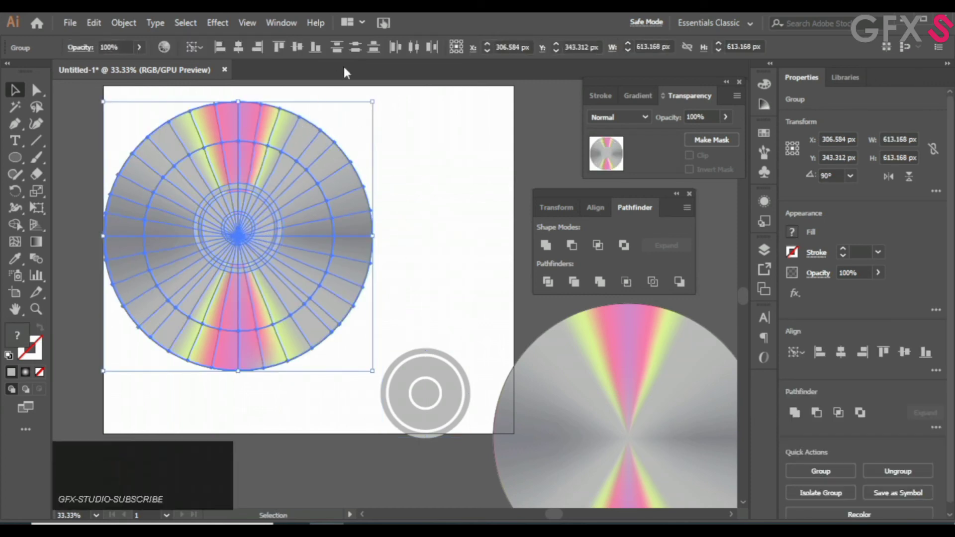
pyautogui.click(238, 46)
pyautogui.click(297, 47)
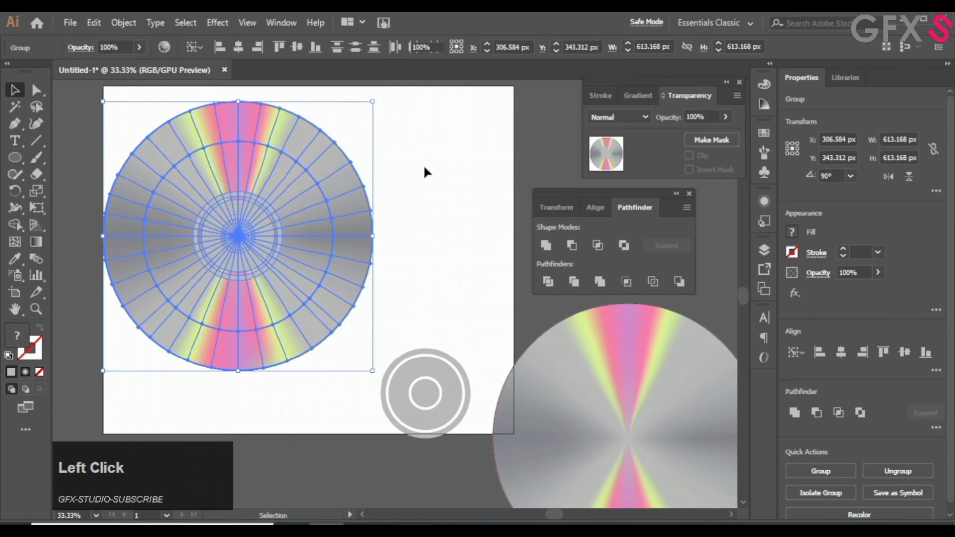
pyautogui.click(424, 171)
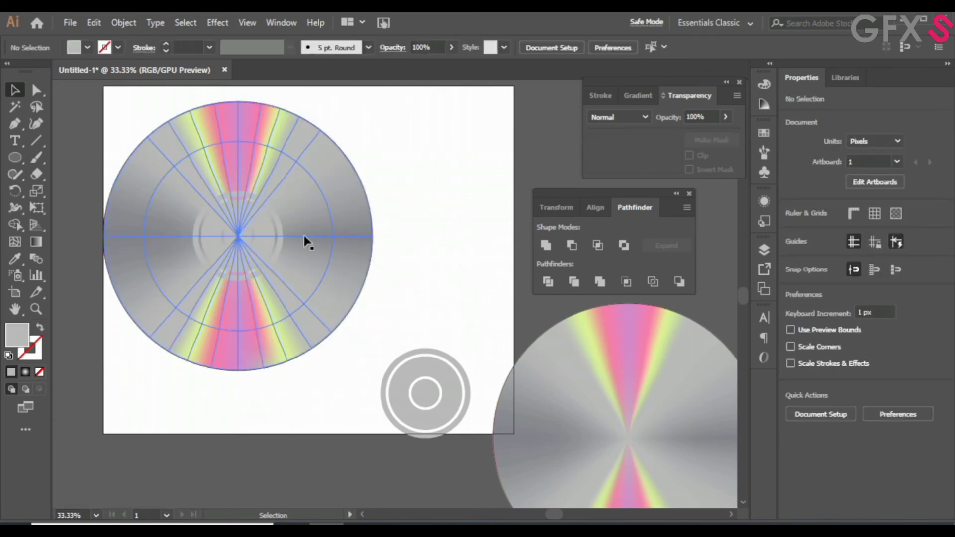
# Fill the ring group at the artboard disc's centre with a lighter, slightly pinkish grey
pyautogui.click(262, 237)
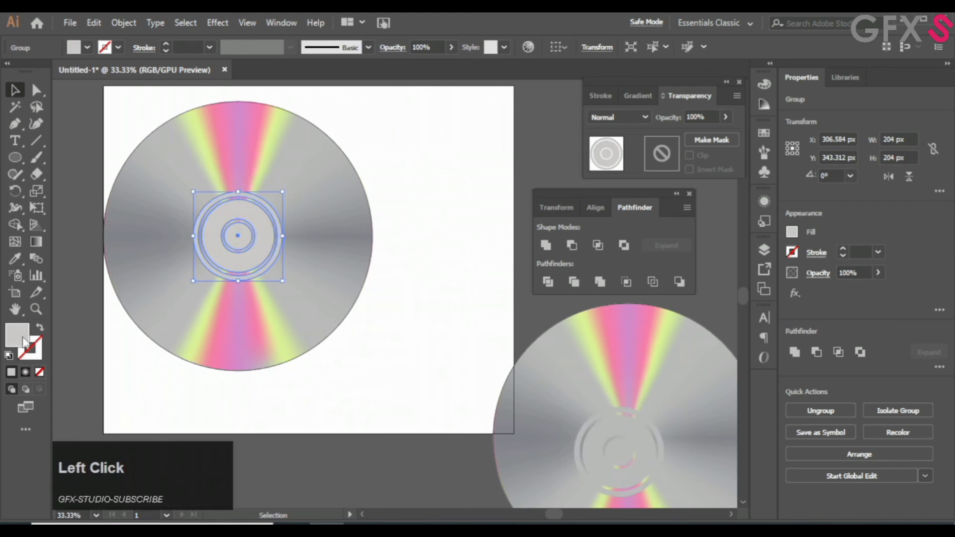
pyautogui.doubleClick(20, 336)
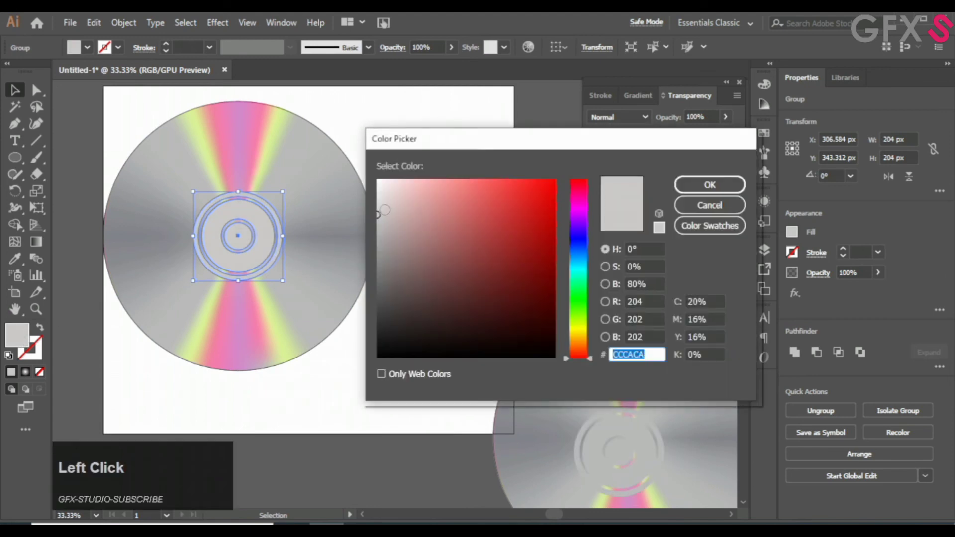
pyautogui.click(709, 185)
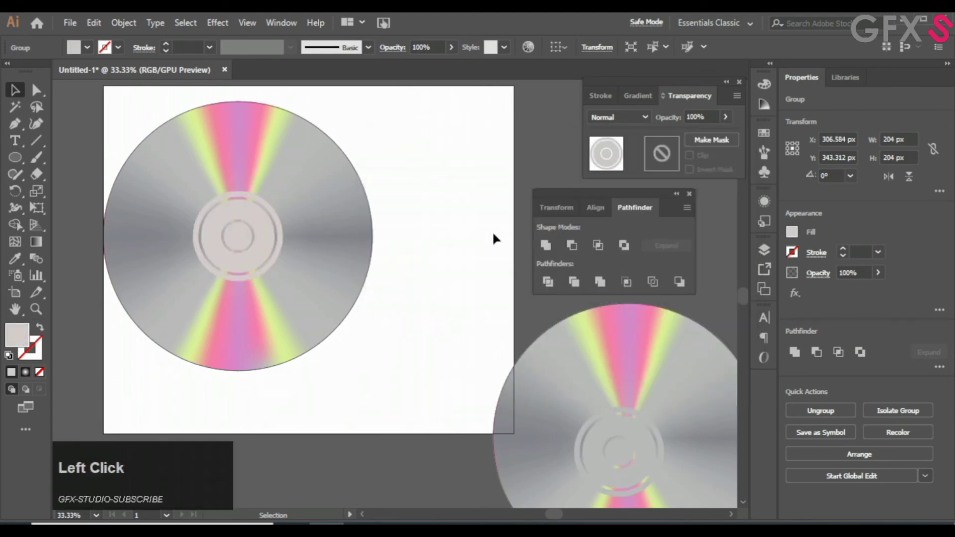
pyautogui.click(493, 238)
# Scale the ring group down slightly about the disc's centre
pyautogui.click(259, 243)
pyautogui.moveTo(423, 127); pyautogui.dragTo(159, 304)
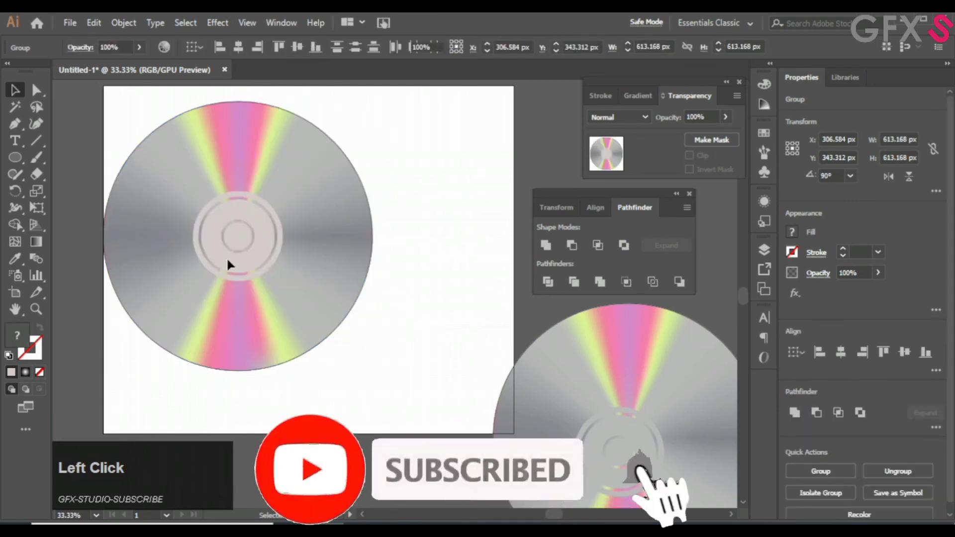
pyautogui.click(247, 256)
pyautogui.moveTo(283, 280); pyautogui.dragTo(277, 279)
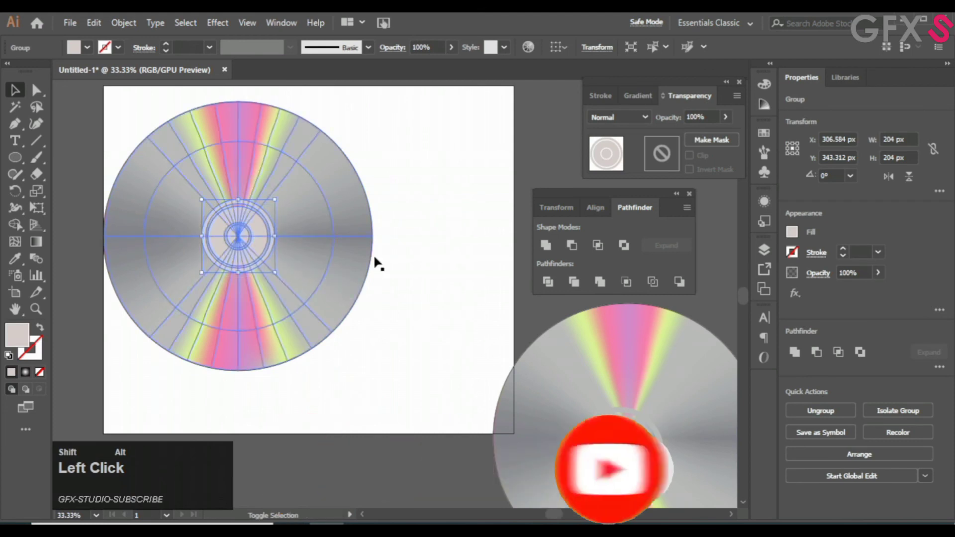
pyautogui.click(447, 229)
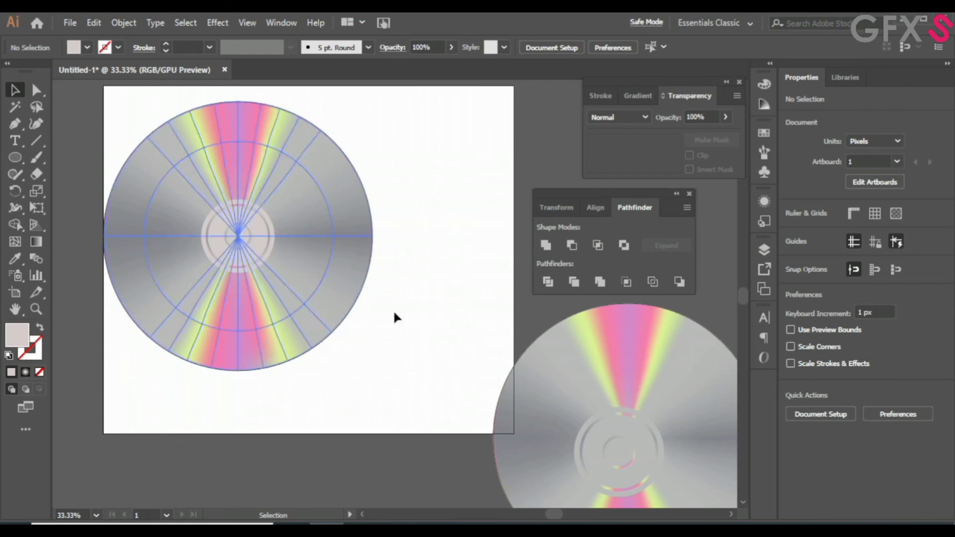
# Draw a circle about 51 px wide from the disc's centre, covering the innermost circle of the rings
pyautogui.click(287, 278)
pyautogui.scroll(3, 217, 260)
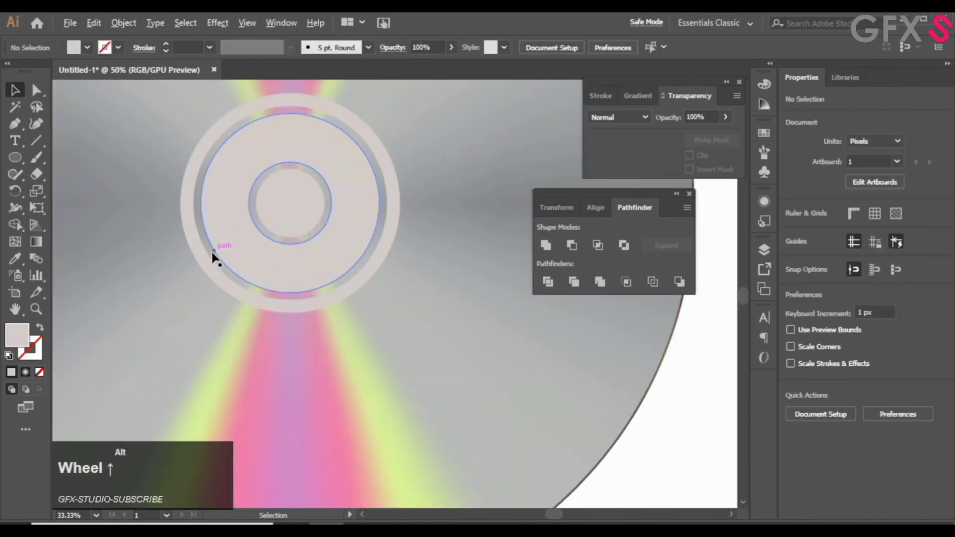
pyautogui.click(15, 157)
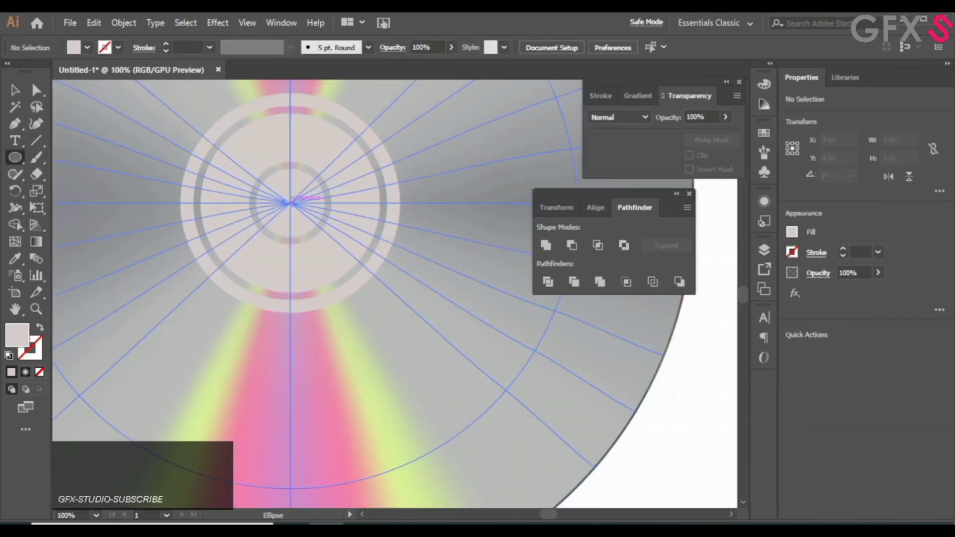
pyautogui.press('alt')
pyautogui.moveTo(290, 202); pyautogui.dragTo(319, 237)
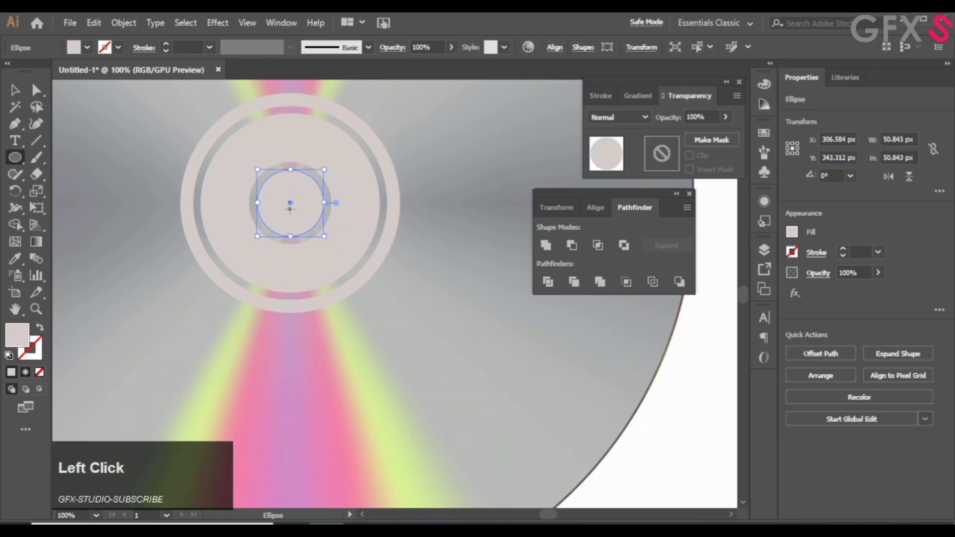
pyautogui.click(14, 89)
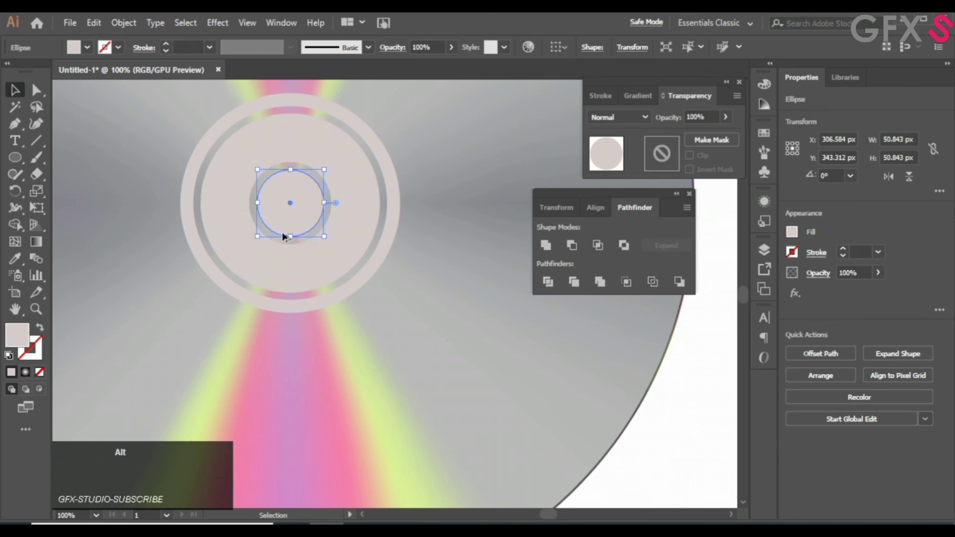
# Fill the new small centre circle with red and move it to the empty area beside the disc
pyautogui.scroll(-3, 282, 232)
pyautogui.click(16, 159)
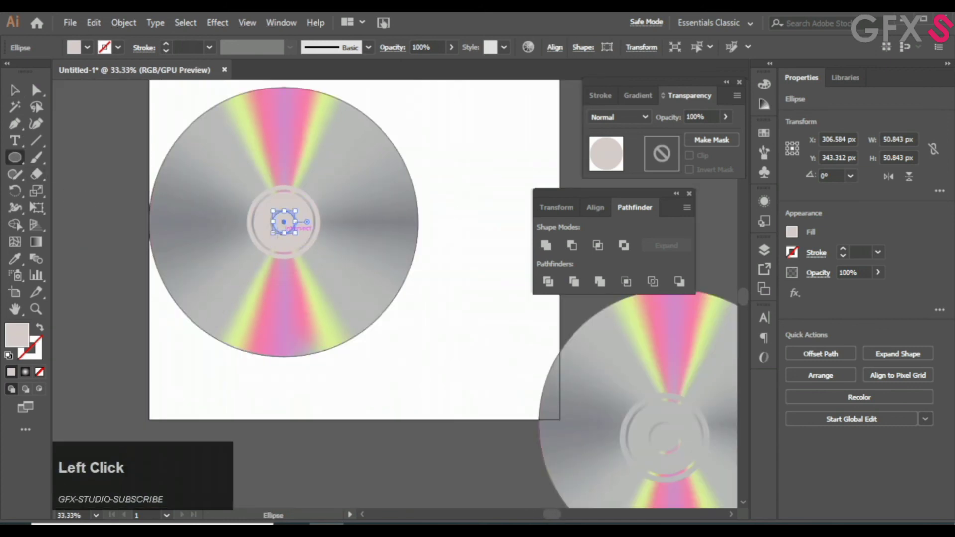
pyautogui.doubleClick(23, 333)
pyautogui.click(539, 209)
pyautogui.click(725, 190)
pyautogui.moveTo(285, 223)
pyautogui.mouseDown()
pyautogui.moveTo(389, 255)
pyautogui.moveTo(478, 263)
pyautogui.mouseUp()
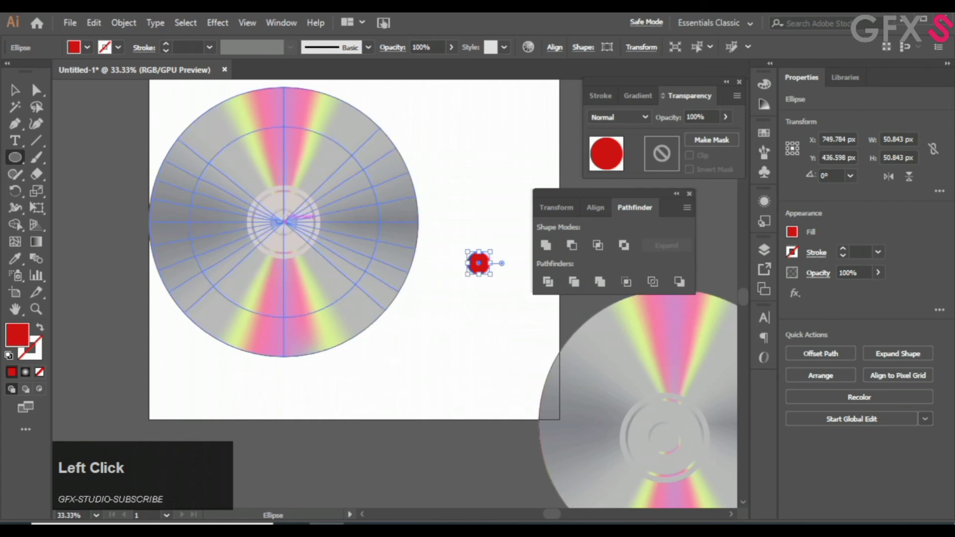
# Draw a red circle about 632 px wide from the disc's centre, and move it below the disc
pyautogui.moveTo(284, 222); pyautogui.dragTo(412, 360)
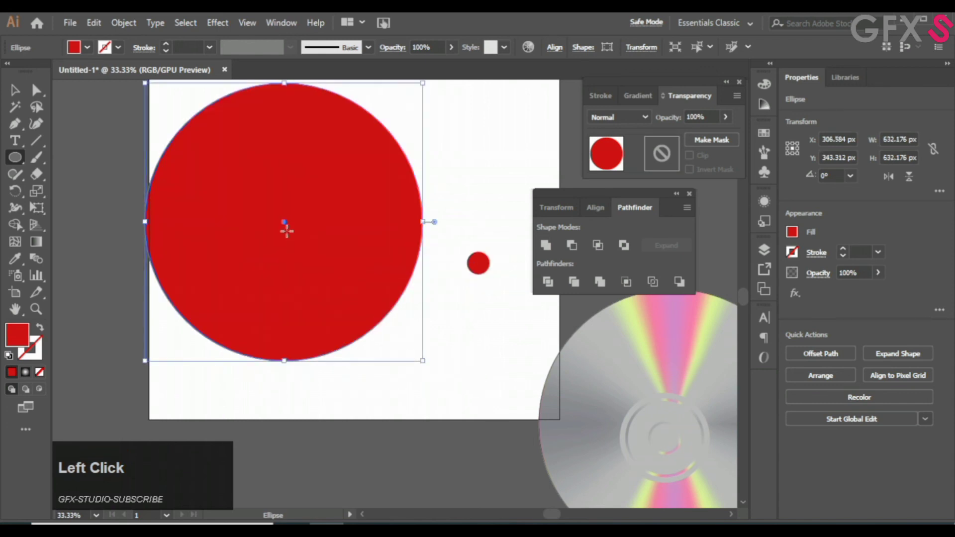
pyautogui.click(23, 90)
pyautogui.moveTo(291, 231); pyautogui.dragTo(356, 367)
pyautogui.scroll(-2, 362, 379)
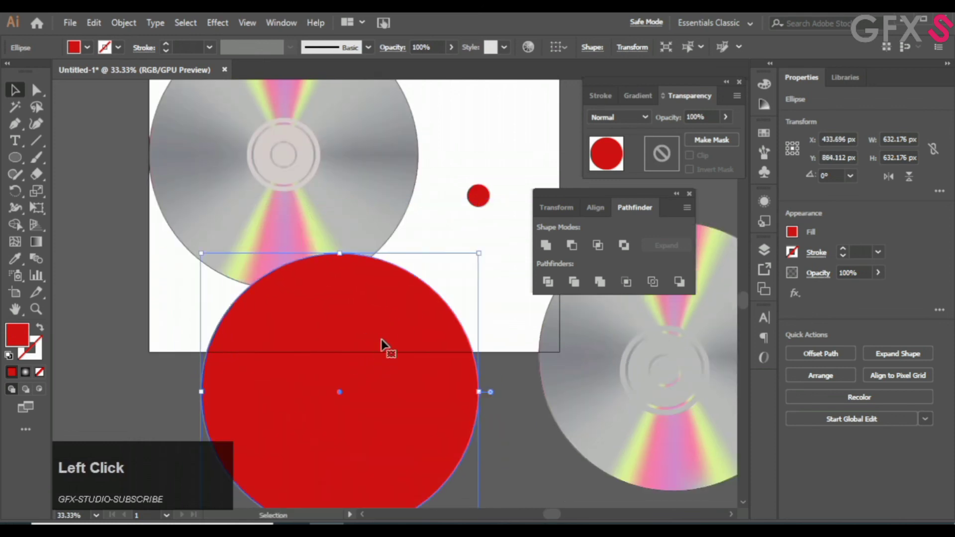
# Bring the small red circle to the front and place it over the large red circle
pyautogui.moveTo(481, 200); pyautogui.dragTo(475, 321)
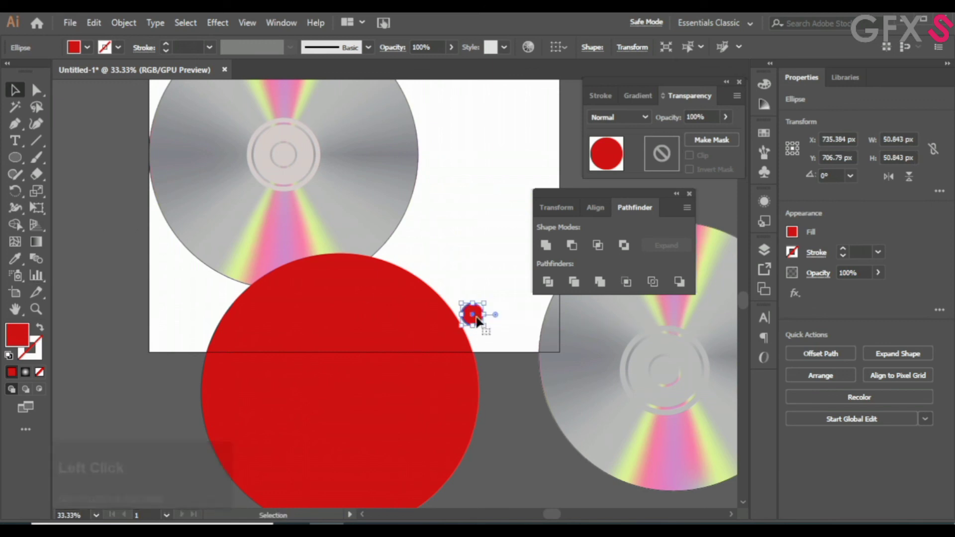
pyautogui.rightClick(475, 316)
pyautogui.moveTo(521, 242)
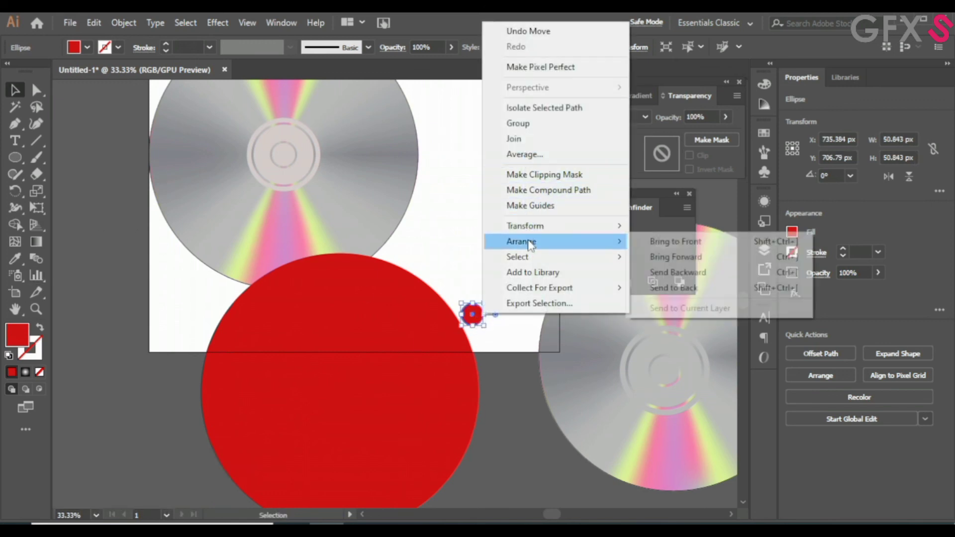
pyautogui.click(678, 242)
pyautogui.moveTo(472, 321); pyautogui.dragTo(433, 340)
# Align the small and large red circles on their vertical and horizontal centres
pyautogui.keyDown('shift'); pyautogui.click(383, 367); pyautogui.keyUp('shift')
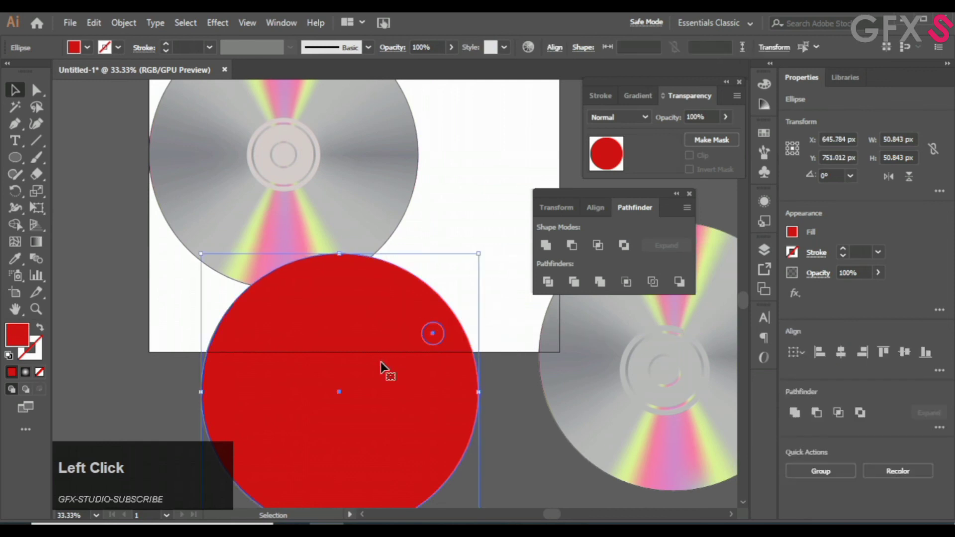
pyautogui.click(555, 47)
pyautogui.click(522, 87)
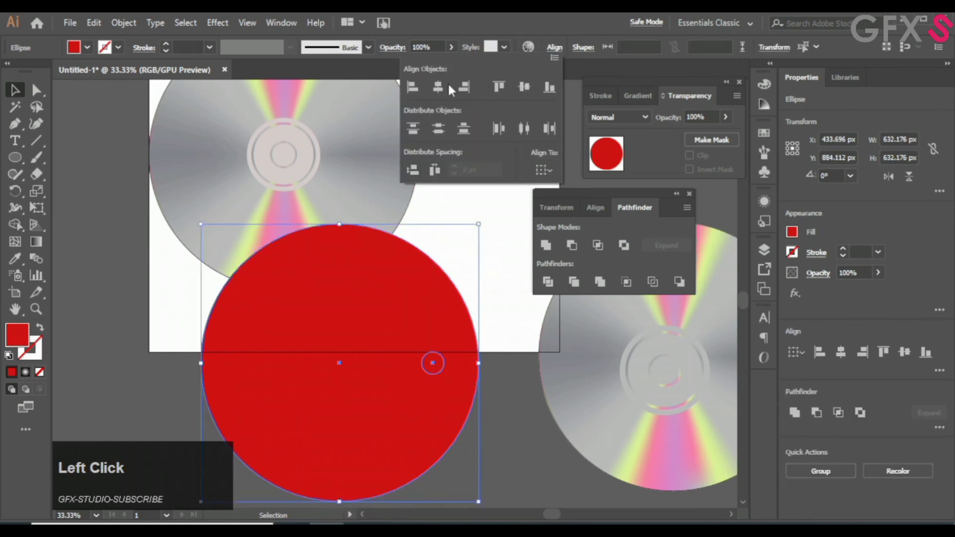
pyautogui.click(438, 87)
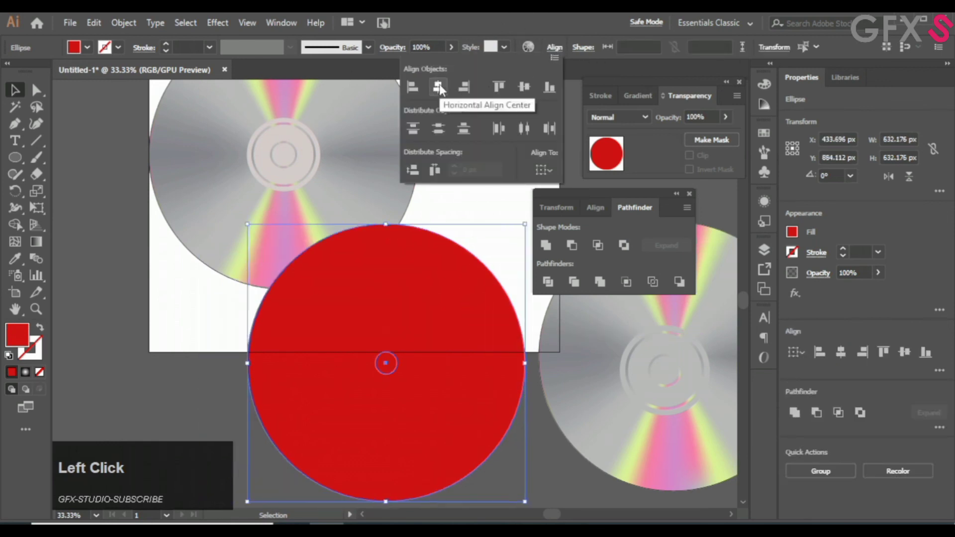
# Punch the small centred circle out of the large red circle with Minus Front
pyautogui.rightClick(481, 260)
pyautogui.click(428, 362)
pyautogui.click(403, 356)
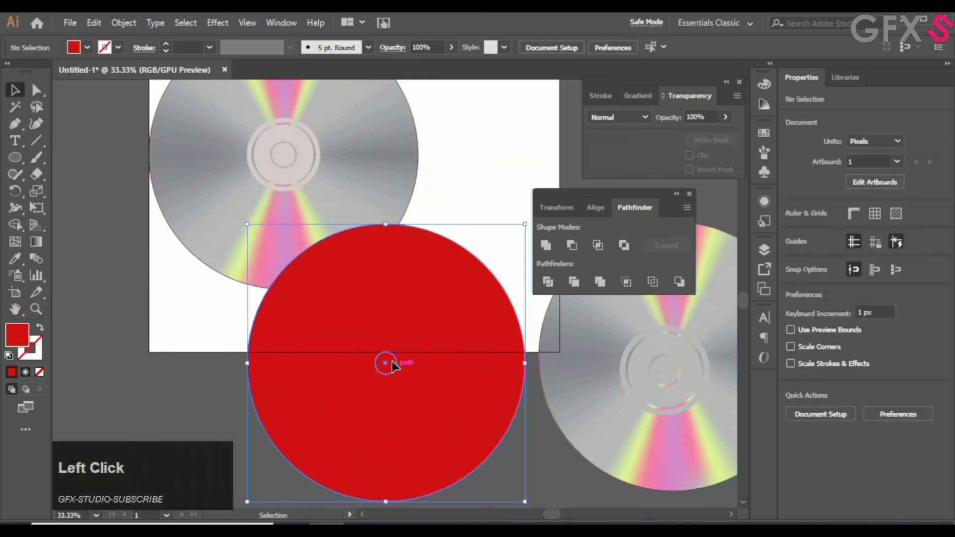
pyautogui.click(572, 246)
pyautogui.click(510, 186)
# Move the pierced red circle over the disc and select it together with all the disc artwork
pyautogui.moveTo(468, 328); pyautogui.dragTo(378, 190)
pyautogui.scroll(2, 473, 326)
pyautogui.scroll(-2, 471, 328)
pyautogui.moveTo(465, 123); pyautogui.dragTo(355, 197)
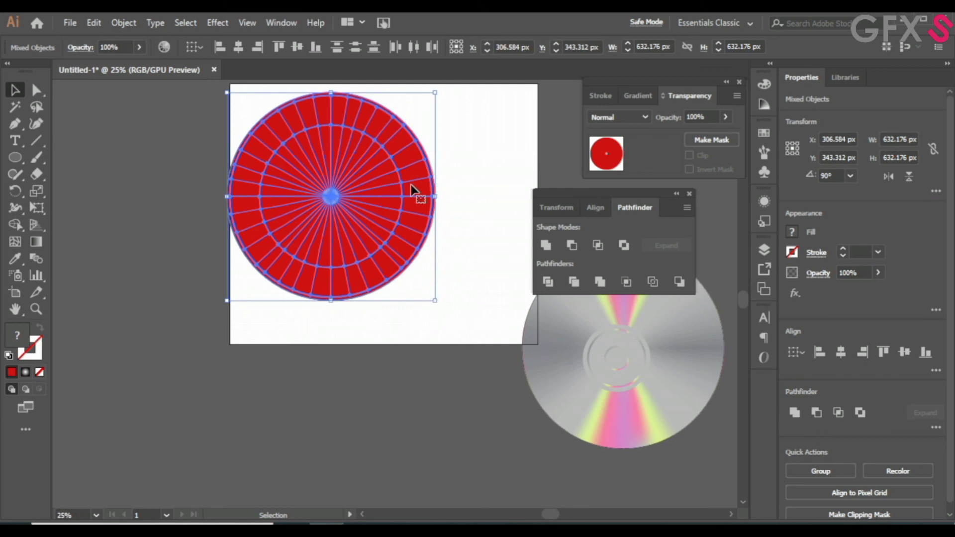
# Make a clipping mask that trims the disc artwork to the pierced circle
pyautogui.rightClick(363, 215)
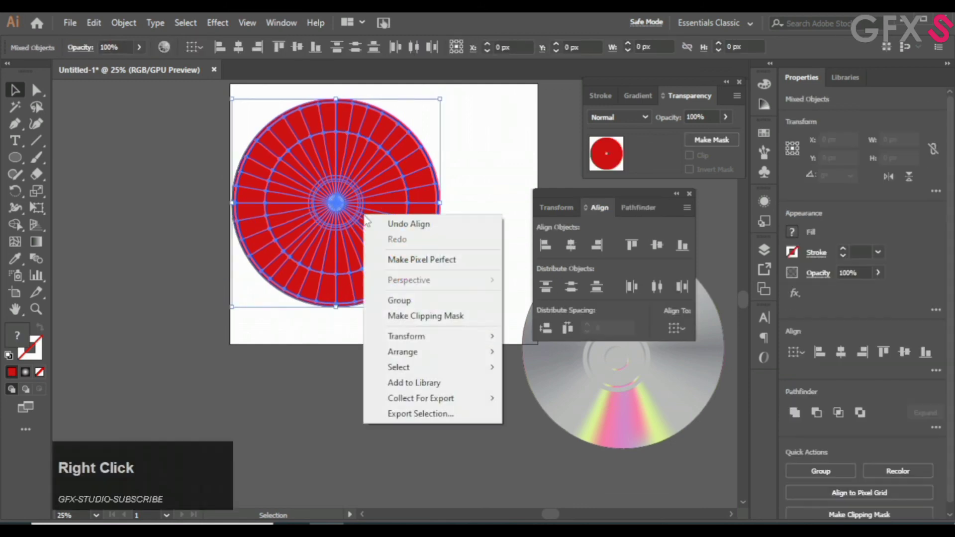
pyautogui.click(401, 319)
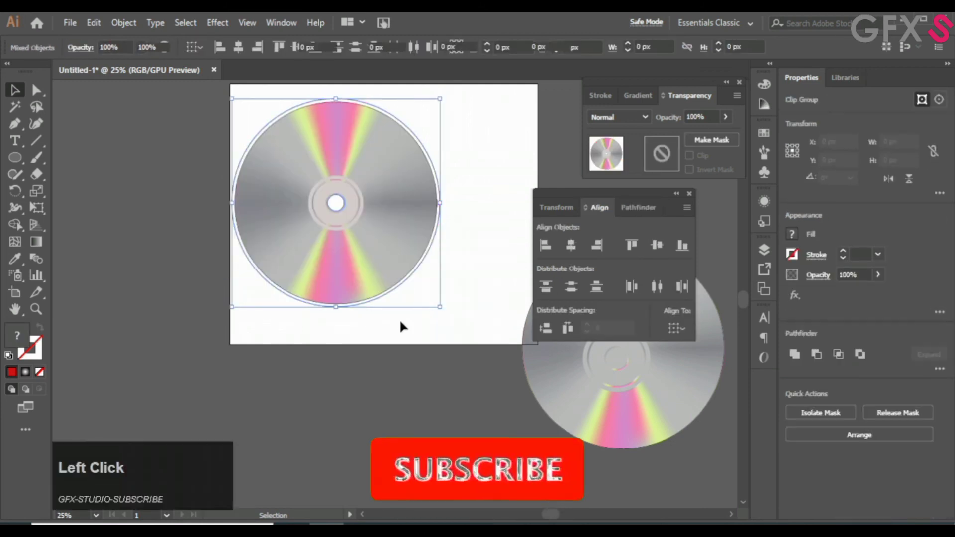
pyautogui.click(449, 285)
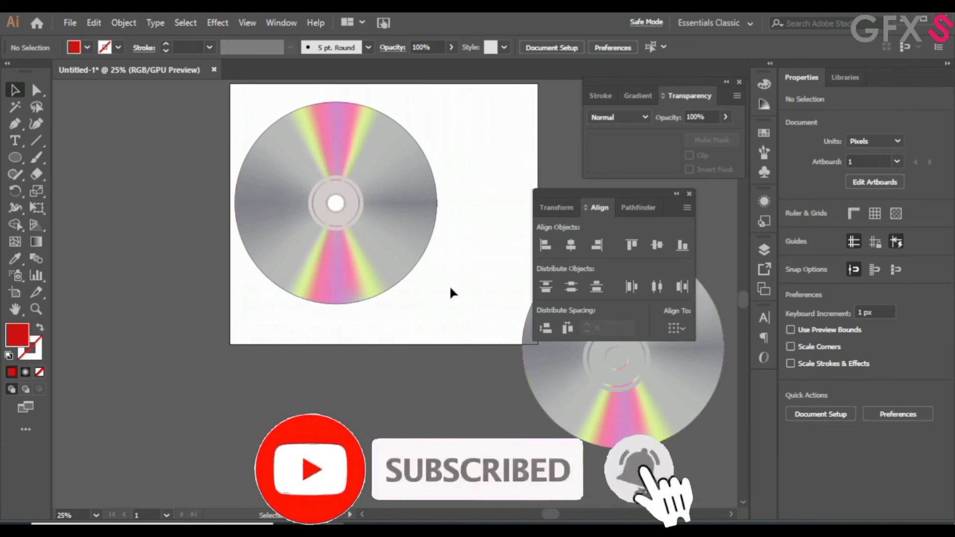
# Apply a Drop Shadow effect with 45% opacity to the clipped disc
pyautogui.click(243, 255)
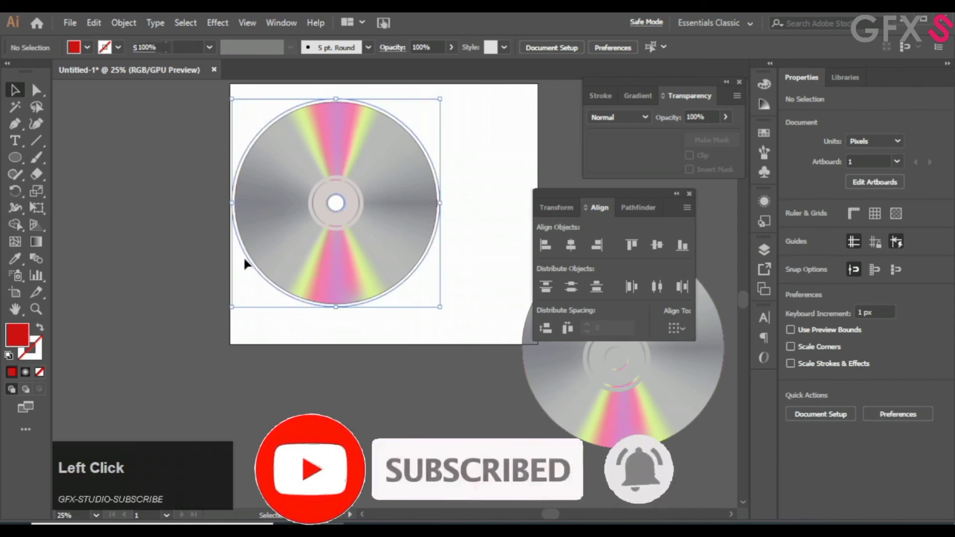
pyautogui.click(219, 22)
pyautogui.moveTo(276, 184)
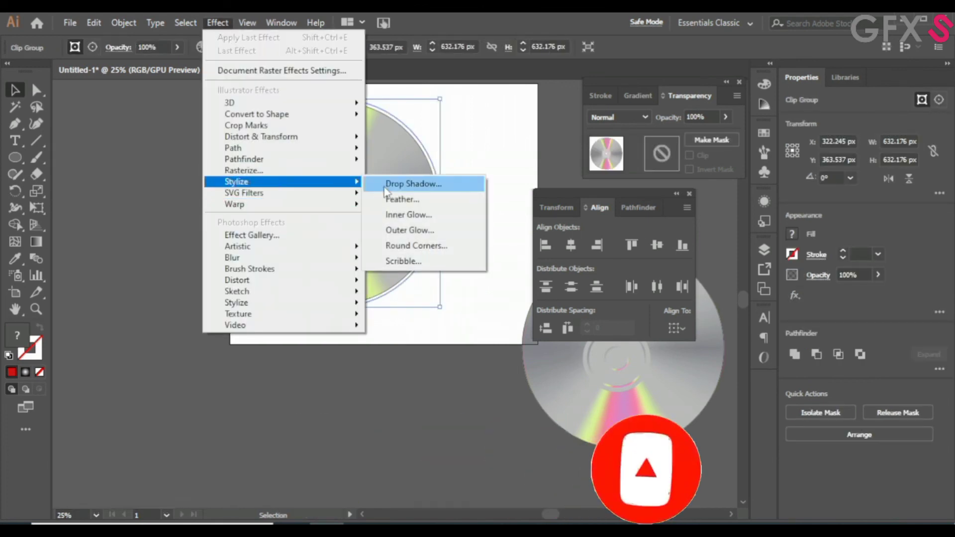
pyautogui.click(398, 182)
pyautogui.click(642, 224)
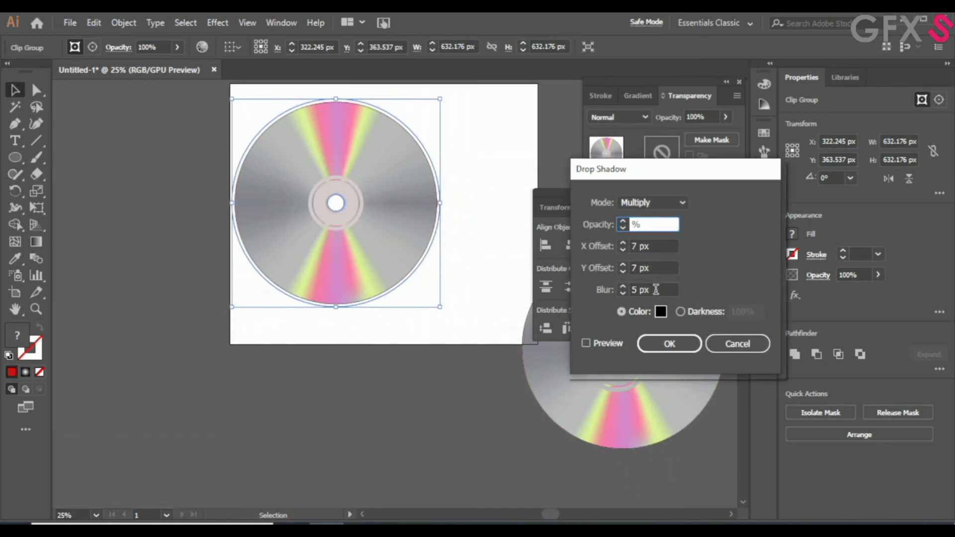
pyautogui.write('45')
pyautogui.press('Tab')
pyautogui.click(669, 343)
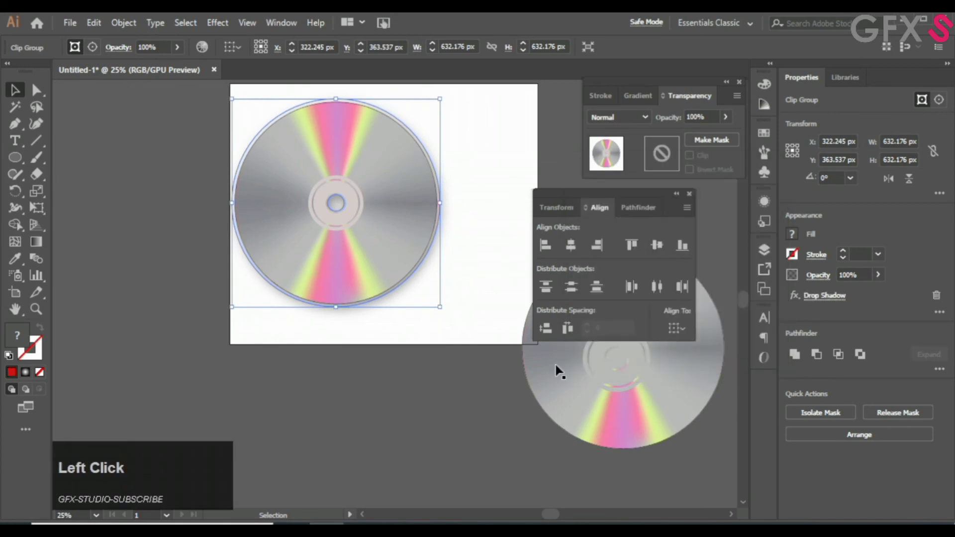
pyautogui.click(463, 380)
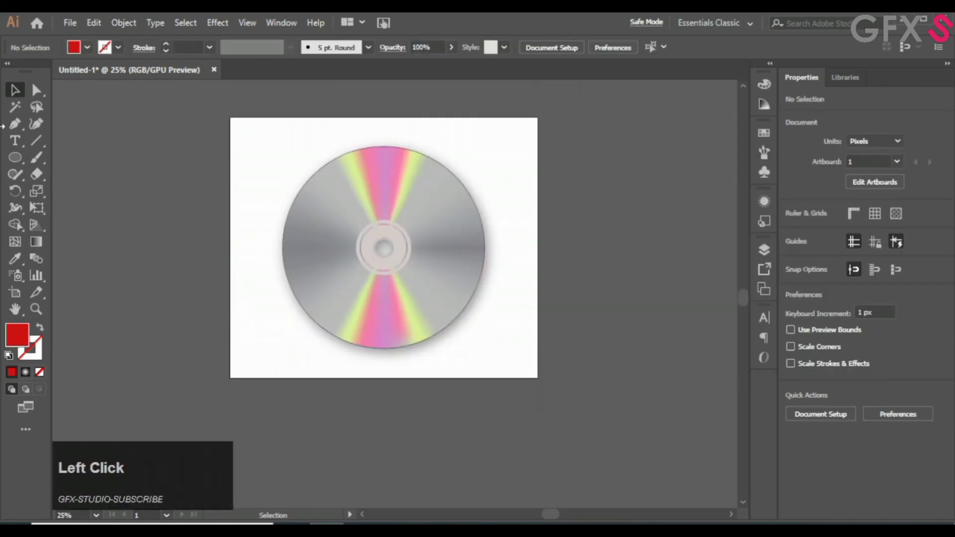
# Draw a blue-filled background rectangle of about 934 x 792 px covering the whole artboard
pyautogui.rightClick(15, 157)
pyautogui.click(62, 159)
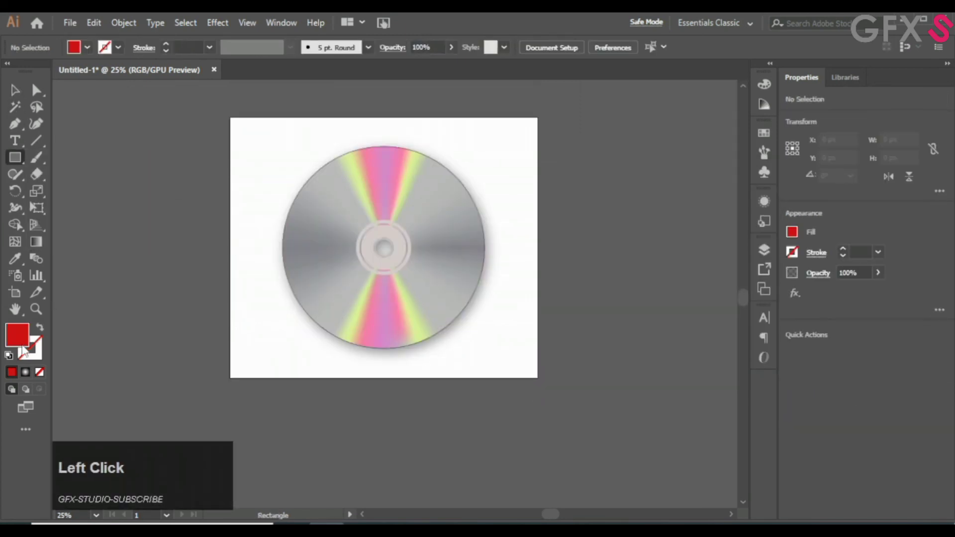
pyautogui.doubleClick(18, 334)
pyautogui.moveTo(582, 251)
pyautogui.mouseDown()
pyautogui.moveTo(580, 200)
pyautogui.moveTo(579, 264)
pyautogui.moveTo(578, 249)
pyautogui.mouseUp()
pyautogui.click(545, 233)
pyautogui.press('Escape')
pyautogui.moveTo(231, 120); pyautogui.dragTo(537, 378)
pyautogui.moveTo(383, 118); pyautogui.dragTo(383, 115)
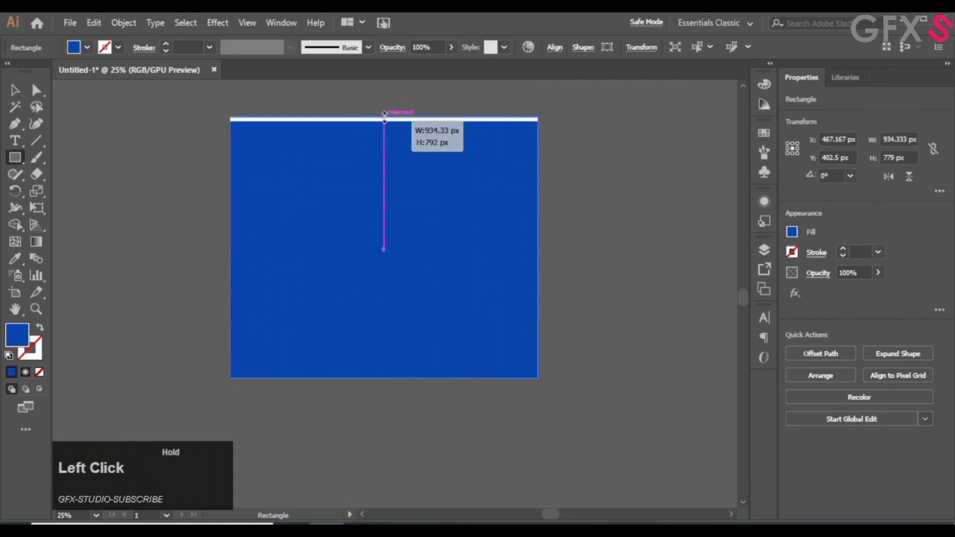
# Send the blue background rectangle behind the disc
pyautogui.rightClick(456, 231)
pyautogui.moveTo(497, 450)
pyautogui.click(641, 494)
pyautogui.click(466, 400)
pyautogui.click(506, 300)
# Change the background rectangle's fill to the muted dark blue #154560 (R 21, G 69, B 96)
pyautogui.click(764, 84)
pyautogui.click(677, 186)
pyautogui.click(648, 150)
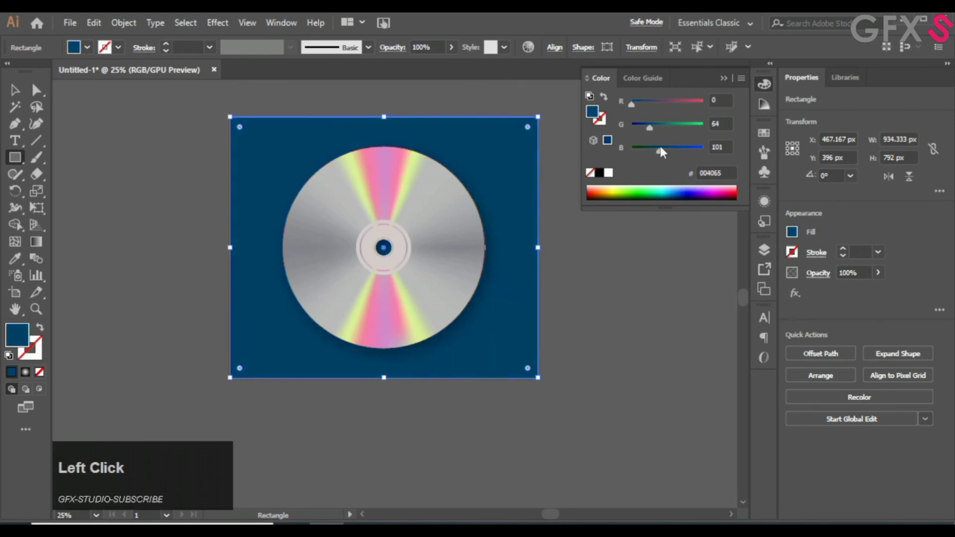
pyautogui.click(657, 146)
pyautogui.moveTo(657, 123); pyautogui.dragTo(651, 123)
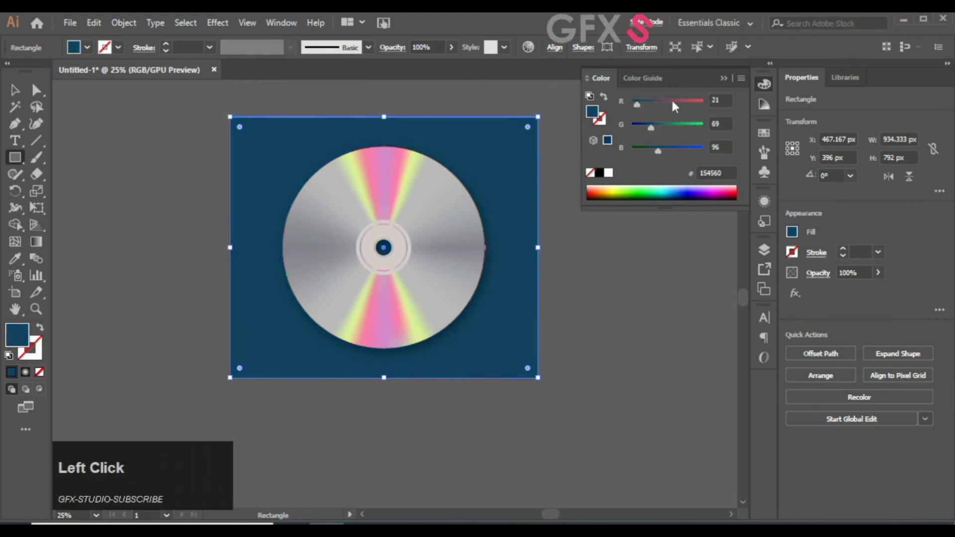